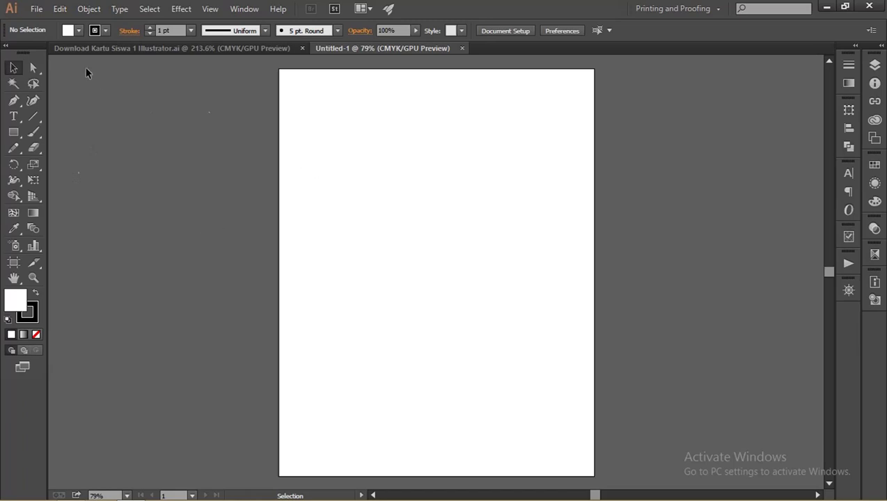
Step: Start a new document in millimetres with an 85 mm width and 55 mm height
click(36, 9)
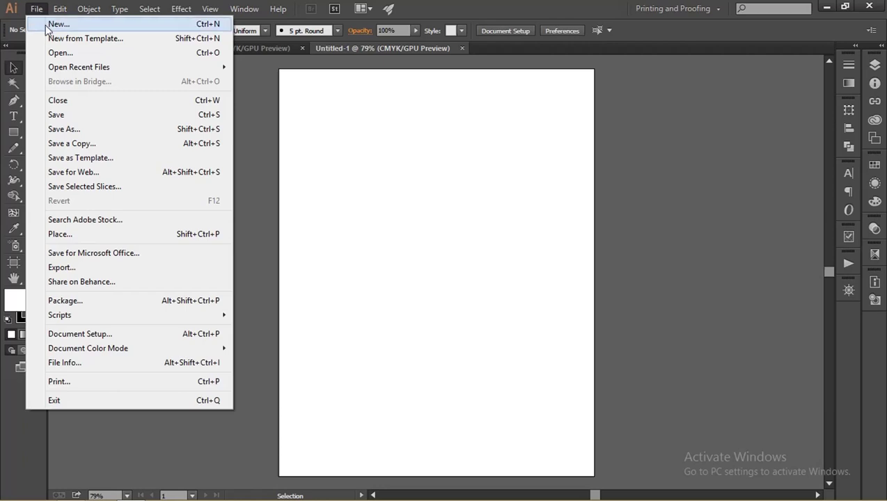
click(49, 26)
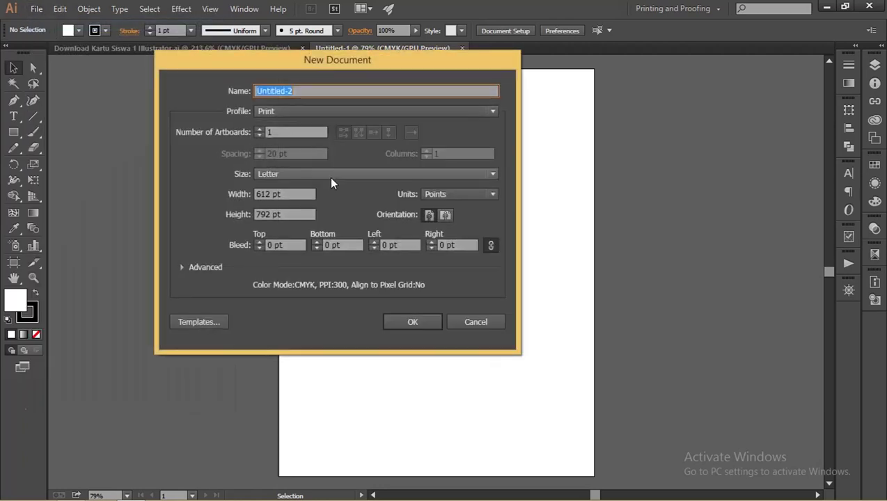
click(460, 194)
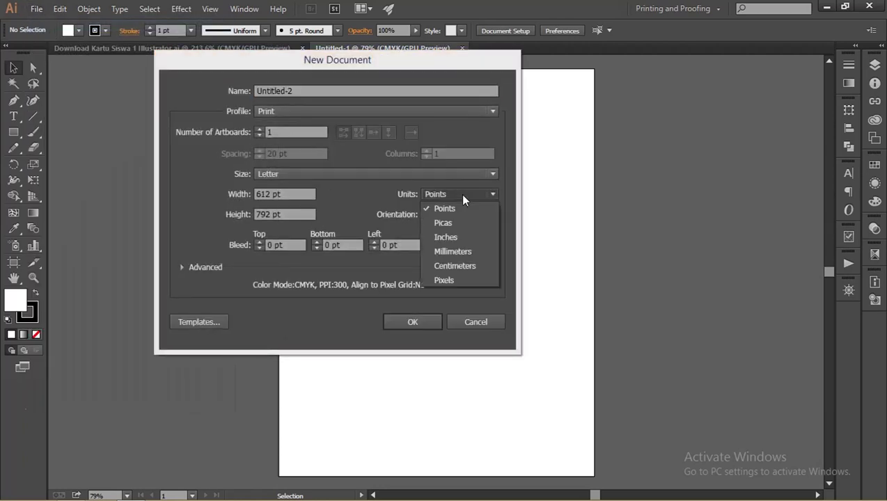
click(470, 255)
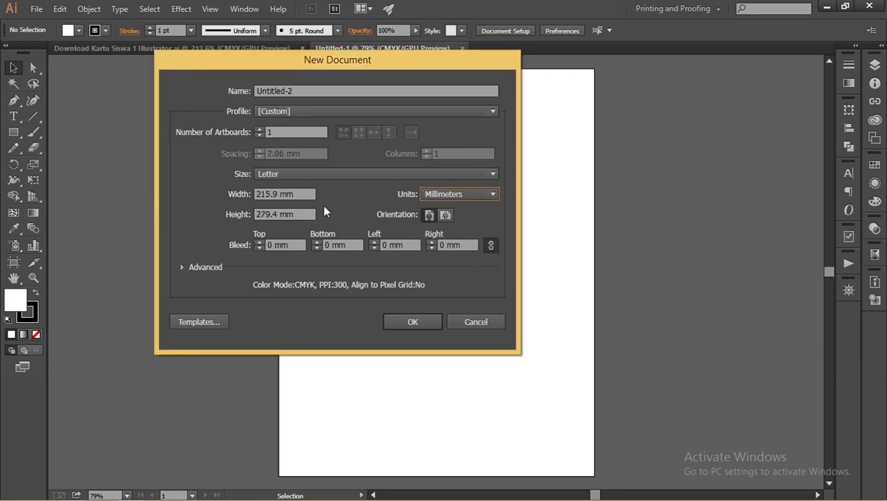
click(296, 198)
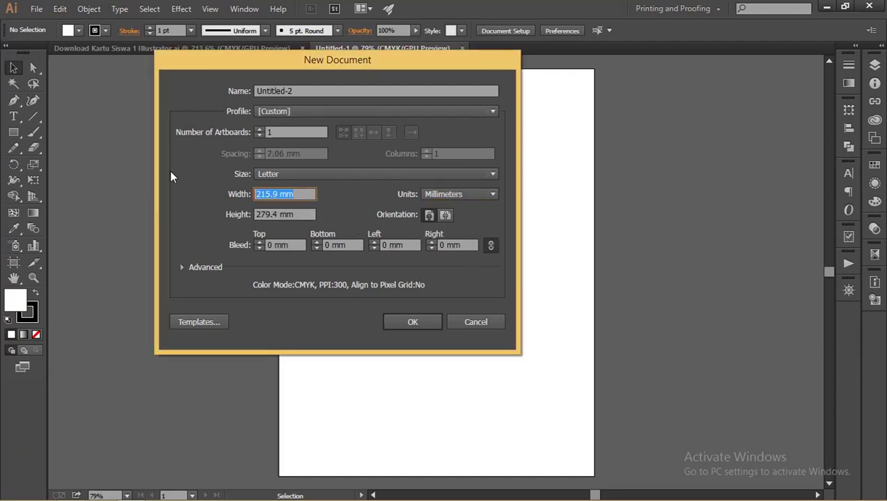
text(85)
click(298, 211)
text(55)
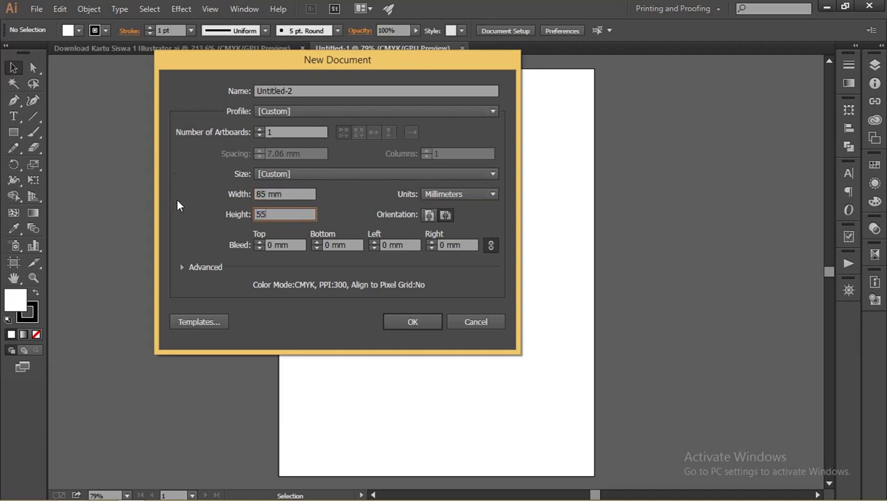
click(297, 195)
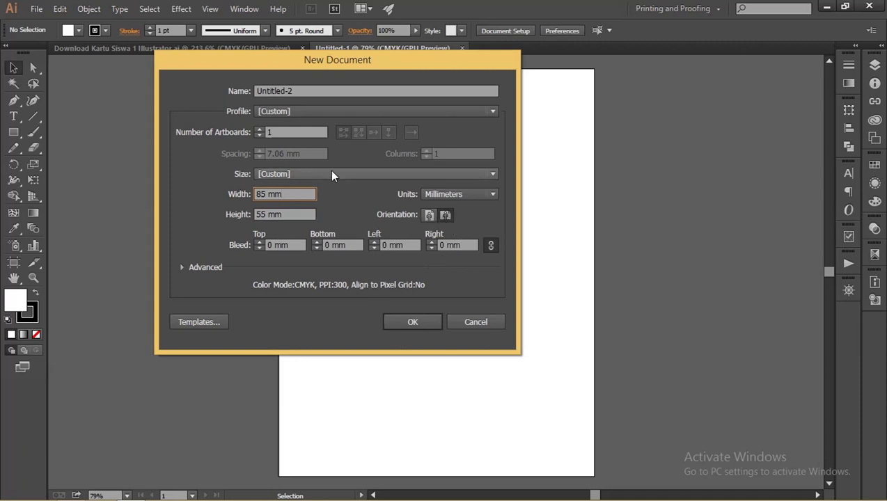
Step: Name the document 'Kartu Siswa' and create it
click(303, 91)
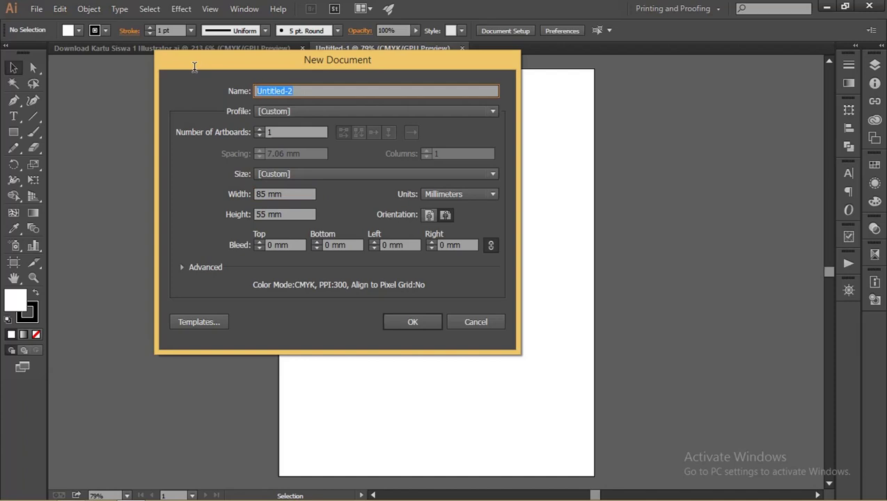
text(Kartu )
text(Sis)
key(BackSpace)
text(wa)
click(420, 317)
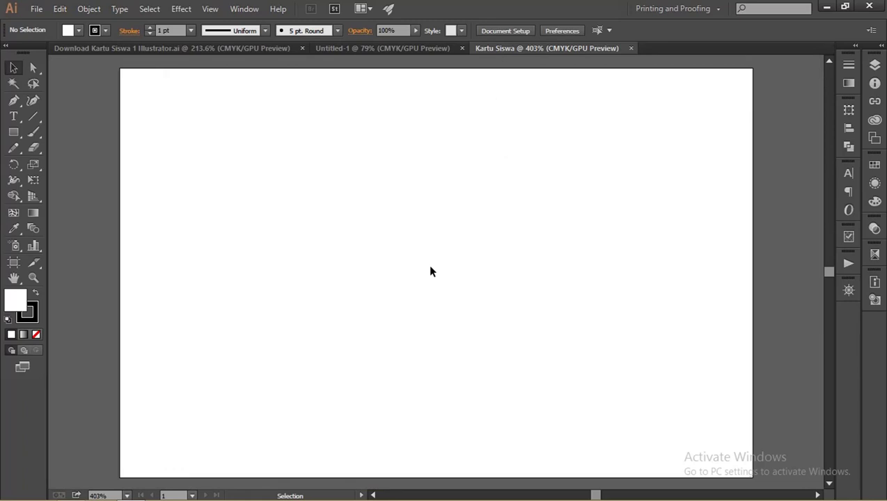
Step: Draw a rectangle covering the whole card and snap its bottom edge to the card
scroll(430, 272, down, 2)
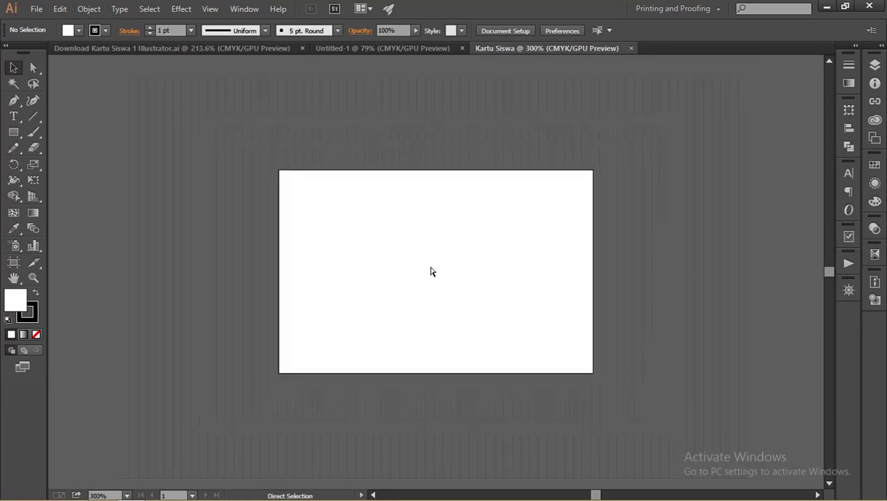
scroll(430, 271, up, 1)
scroll(430, 271, up, 1)
scroll(430, 271, down, 1)
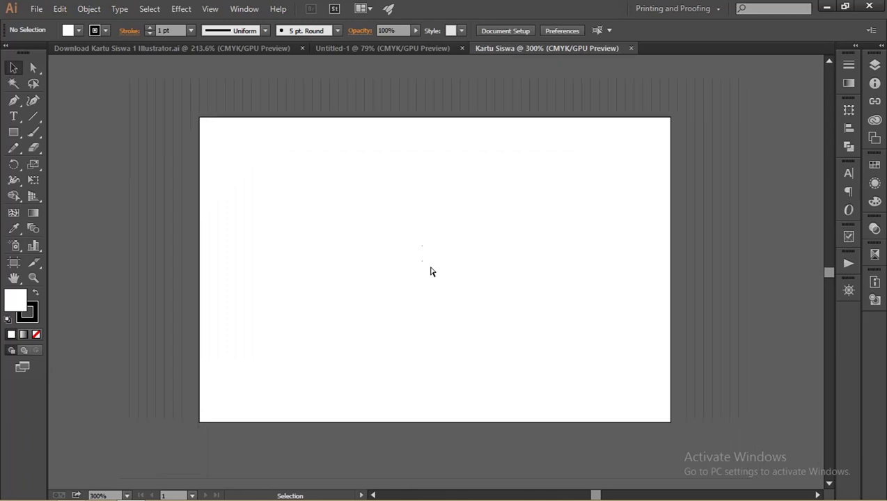
click(14, 133)
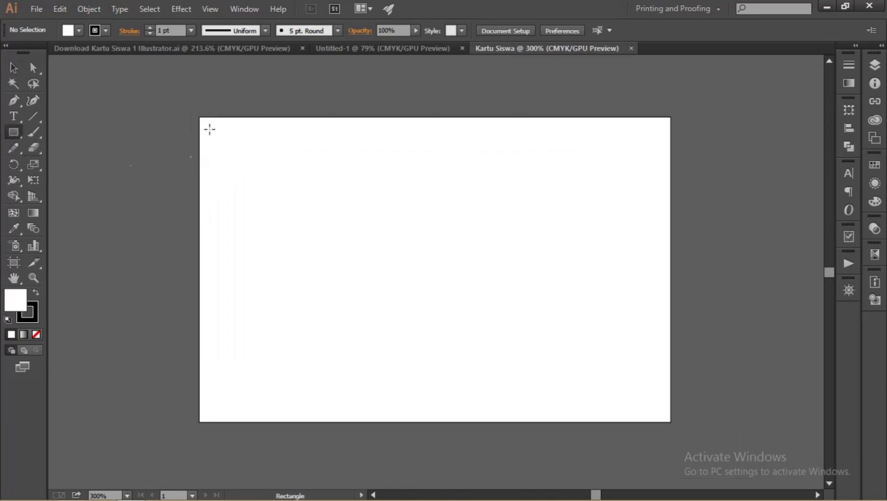
mouse_move(200, 118)
mouse_down()
mouse_move(578, 374)
mouse_move(668, 420)
mouse_up()
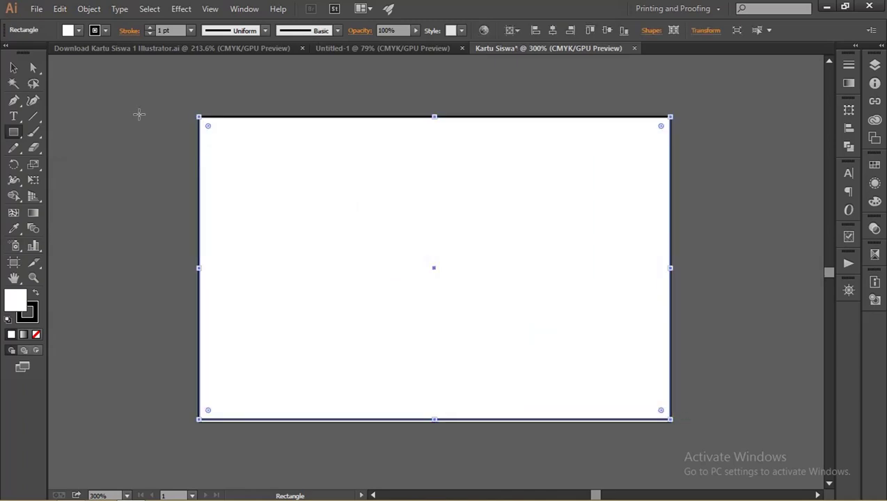
click(14, 68)
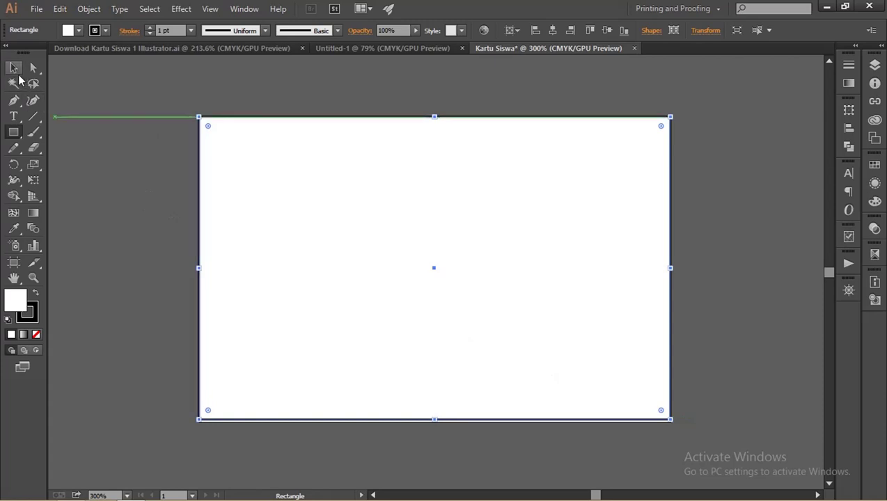
click(127, 133)
click(476, 420)
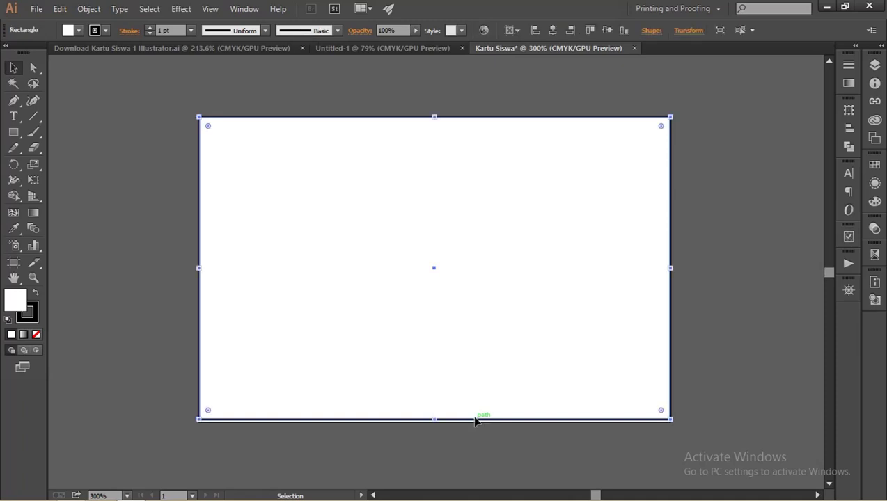
drag(434, 420, 436, 421)
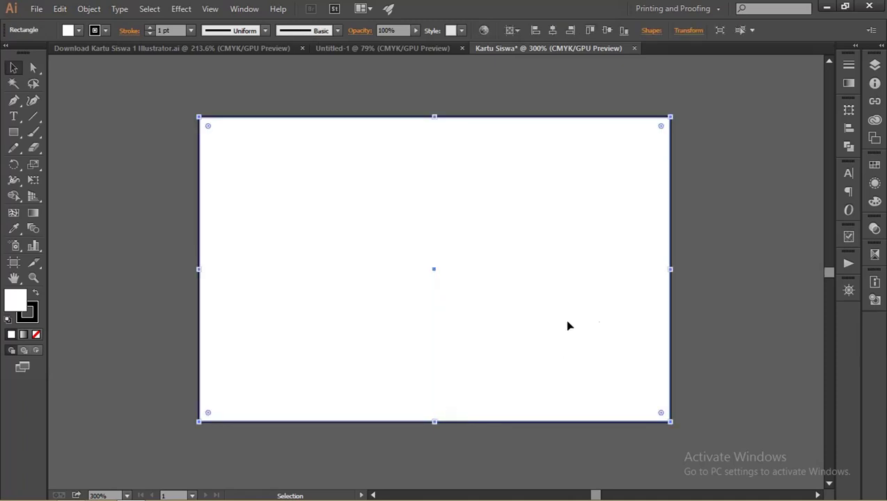
Step: Set the rectangle's size to exactly 85 mm wide by 55 mm high
click(688, 31)
click(653, 52)
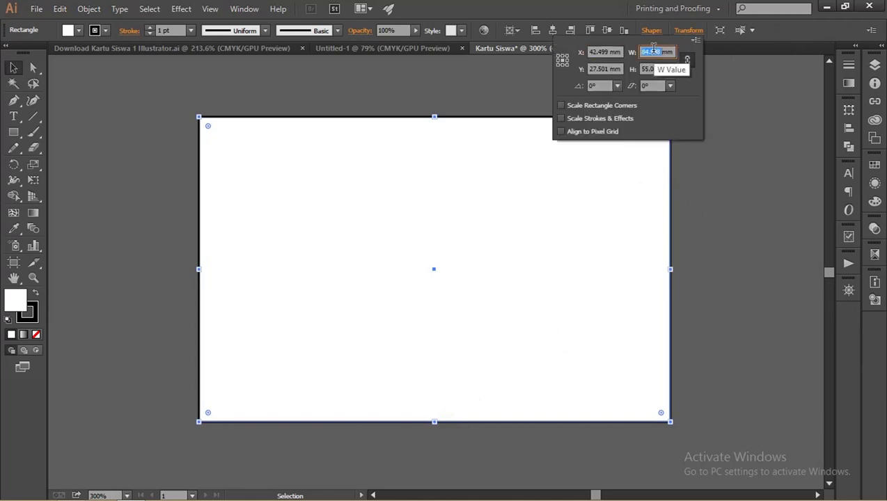
click(661, 68)
click(653, 52)
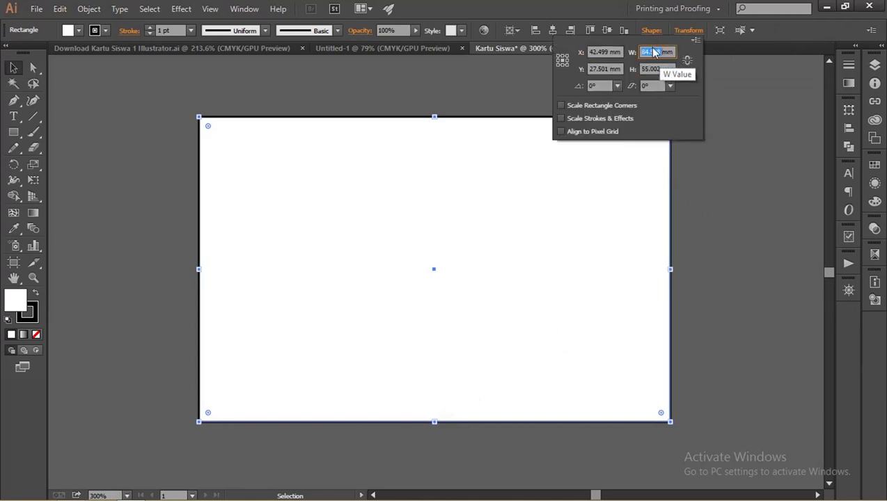
text(85)
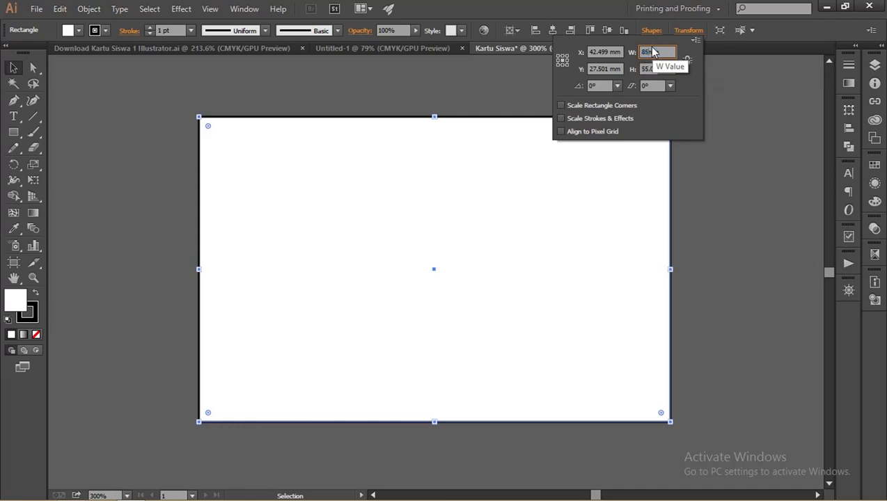
click(654, 64)
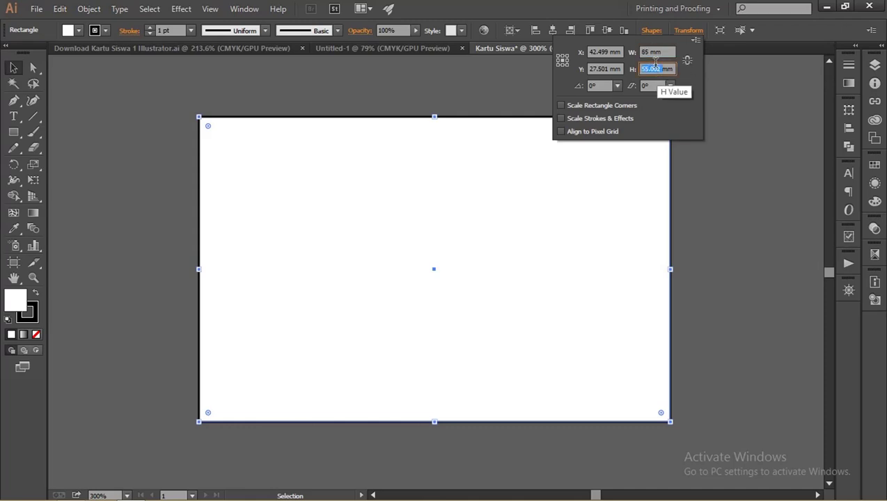
text(55)
click(659, 51)
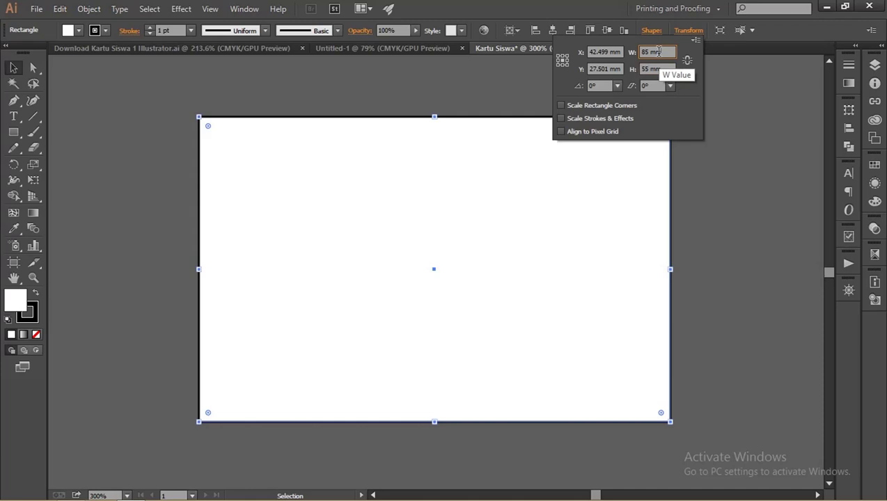
key(Return)
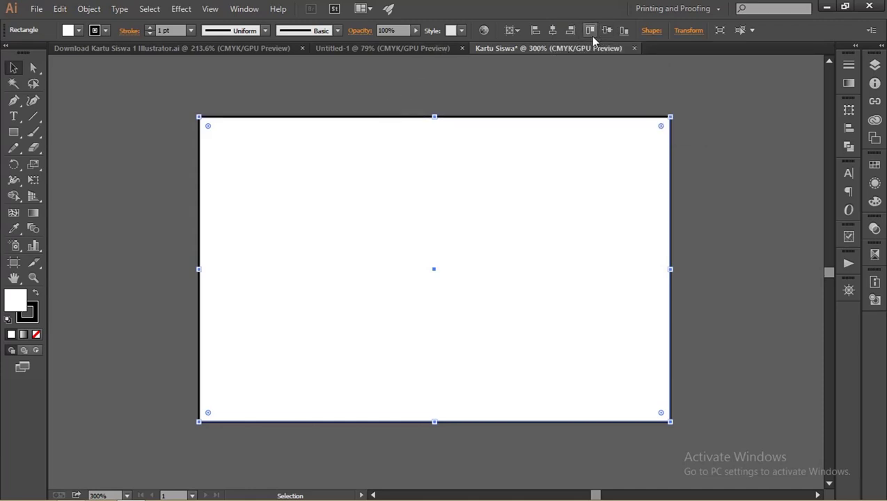
Step: Align the rectangle to the artboard and deselect it
click(509, 31)
click(529, 75)
click(582, 97)
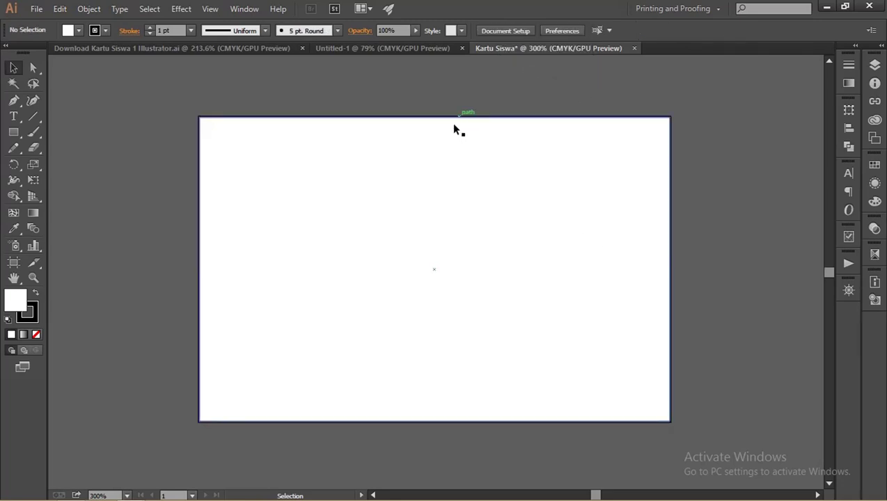
Step: Reset the Printing and Proofing workspace and expand Layer 1 in the Layers panel
click(432, 421)
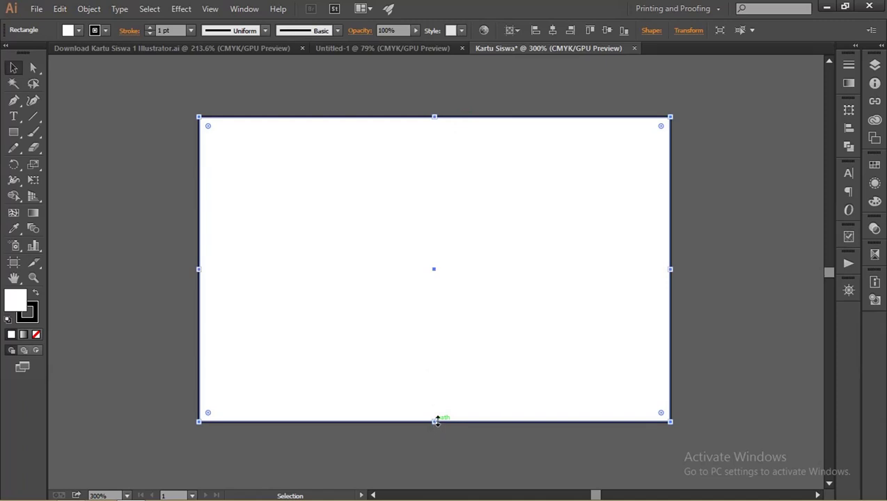
click(691, 8)
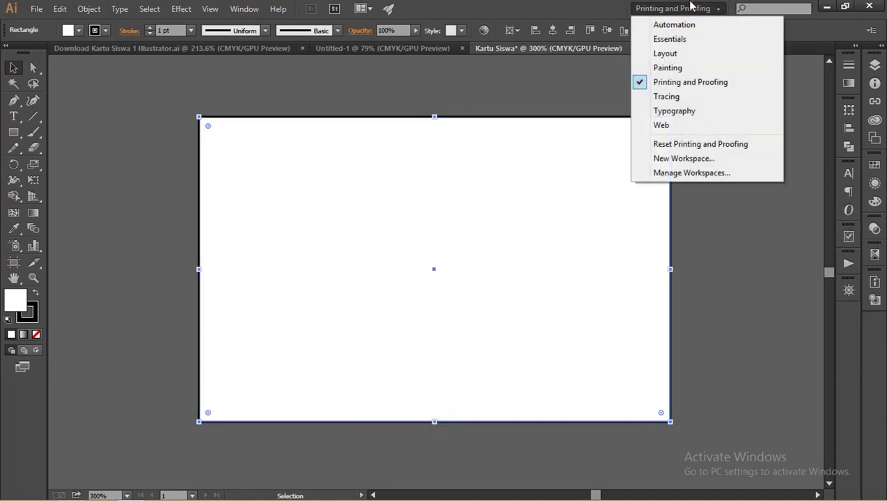
click(703, 145)
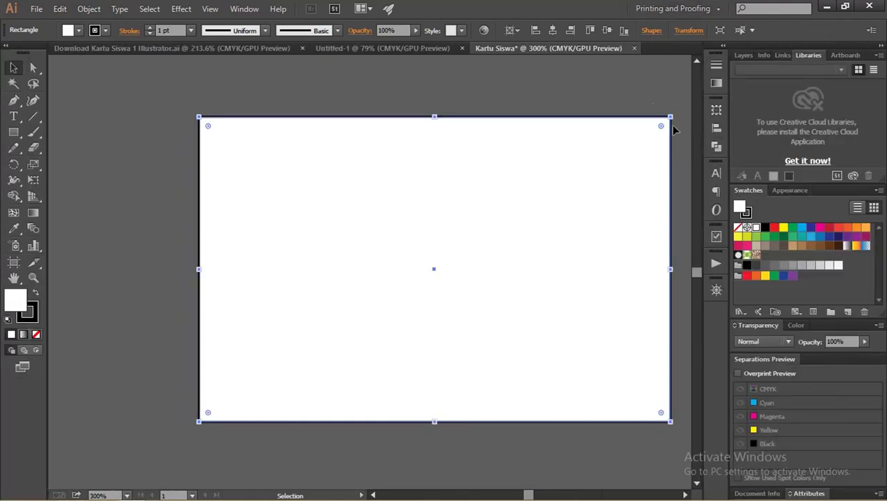
click(743, 55)
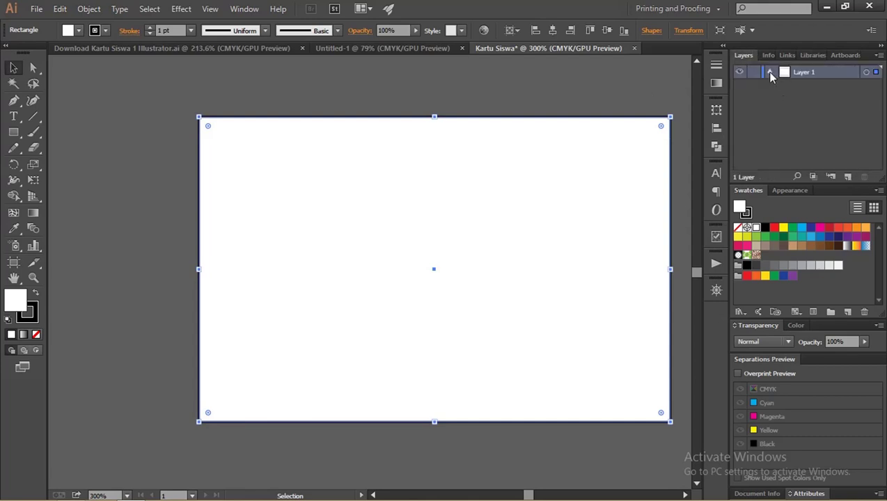
click(769, 71)
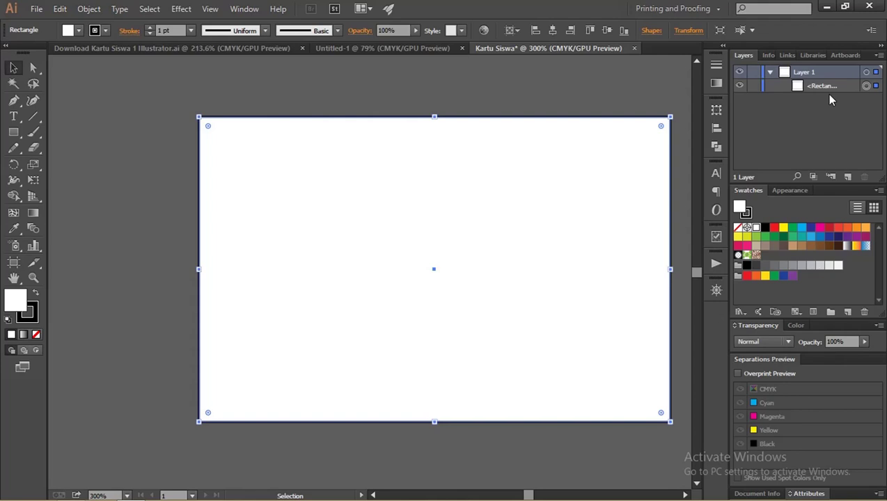
Step: Duplicate the card rectangle and shrink the copy to a band about 12 mm tall at the top
drag(820, 91, 849, 176)
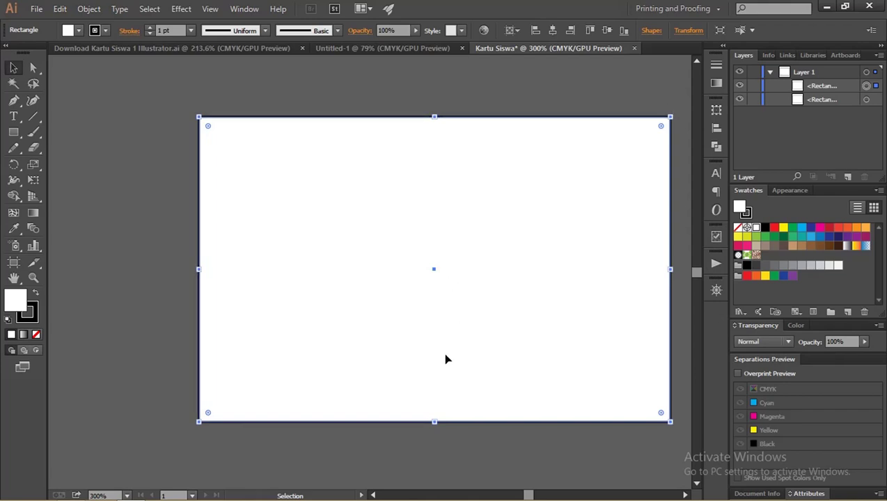
drag(434, 422, 473, 190)
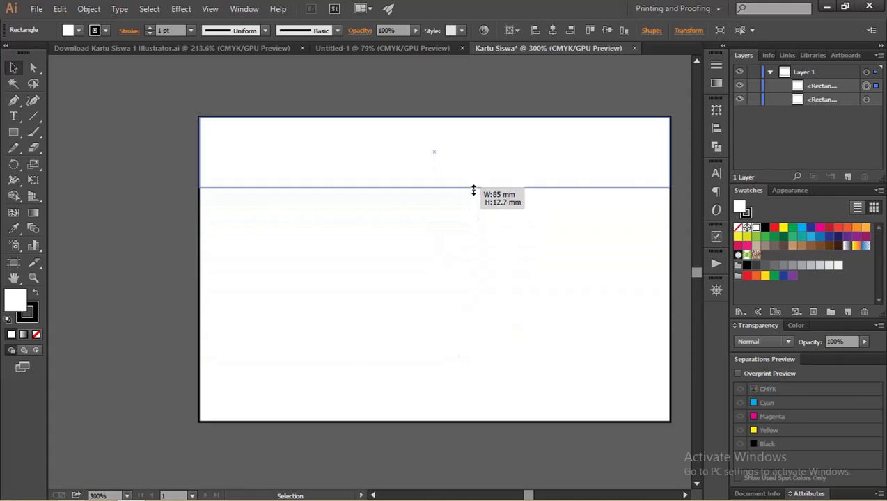
drag(473, 190, 475, 184)
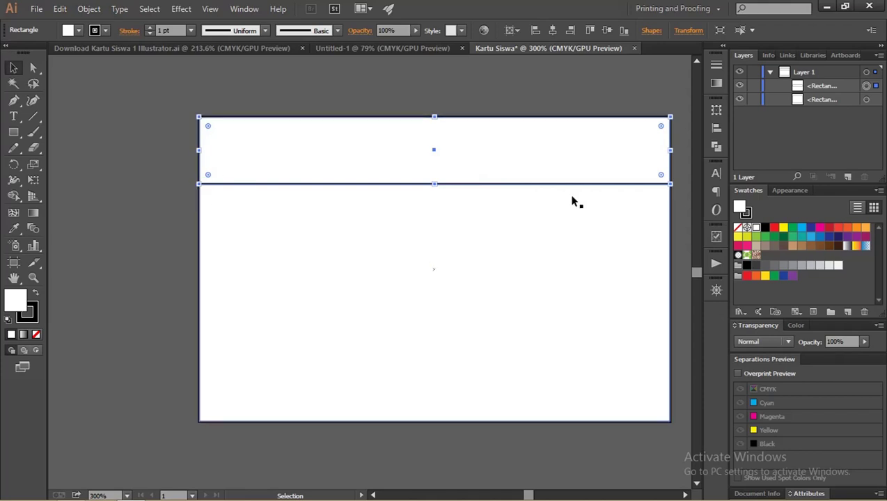
Step: Round the band's bottom-left and bottom-right corners into curves, then duplicate the curved band
click(37, 68)
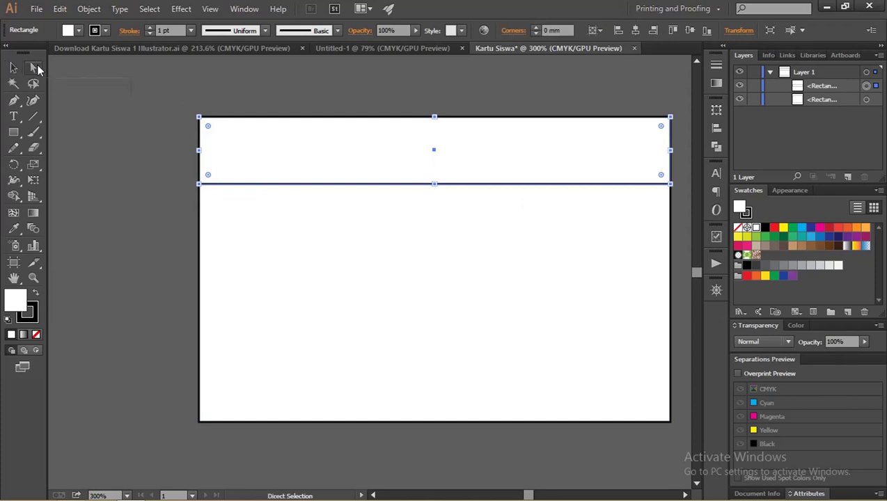
click(201, 188)
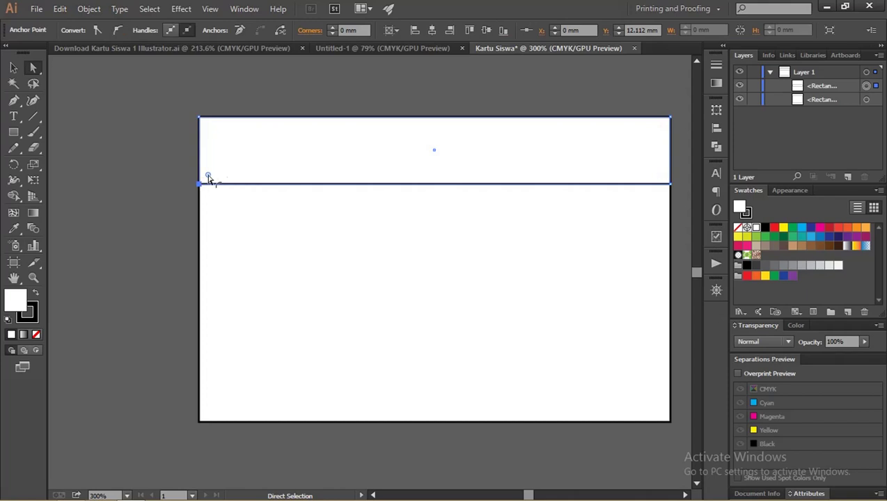
mouse_move(207, 175)
mouse_down()
mouse_move(302, 120)
mouse_move(279, 139)
mouse_up()
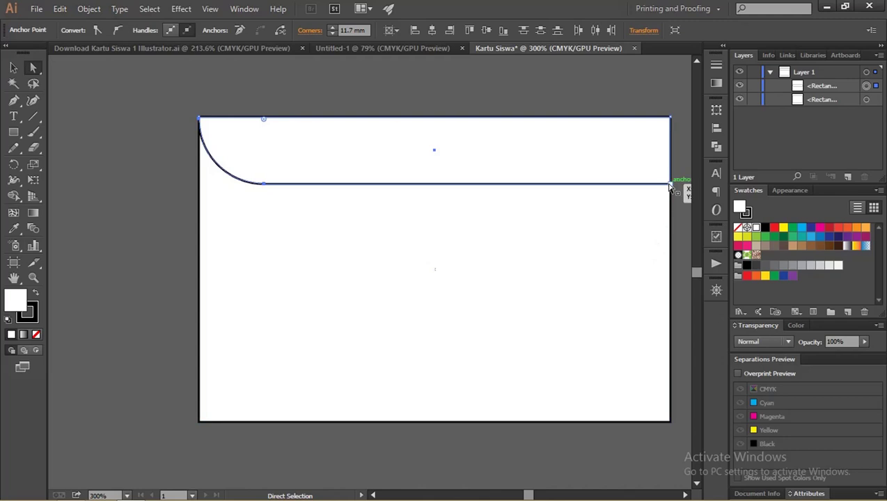
click(670, 184)
drag(659, 175, 593, 132)
click(17, 69)
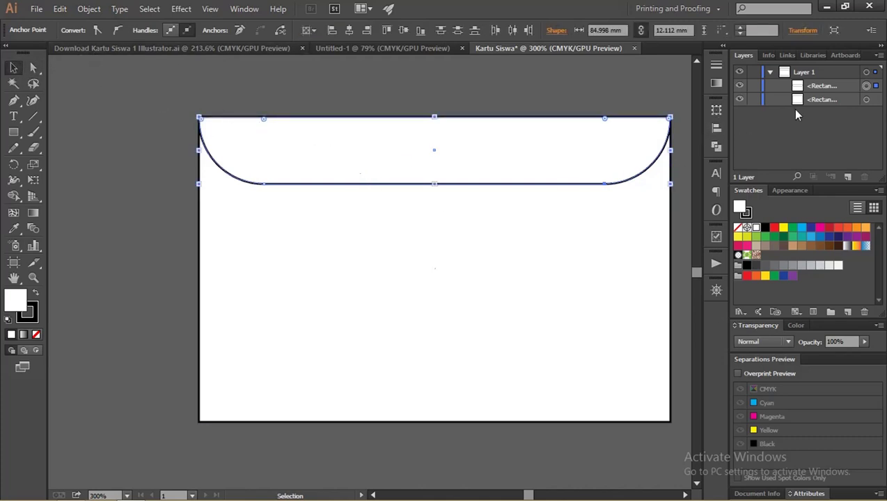
drag(838, 91, 848, 176)
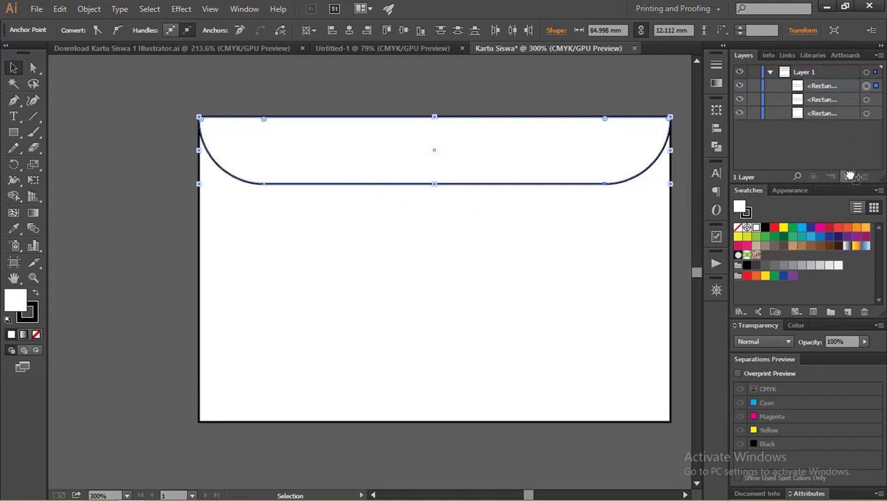
Step: Adjust the band copy's corner curves and widen it past both sides of the card
click(867, 100)
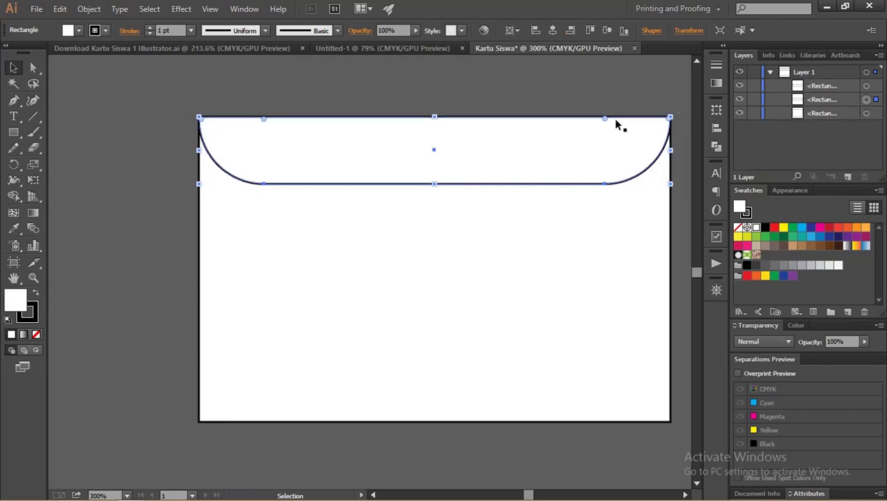
mouse_move(605, 118)
mouse_down()
mouse_move(661, 123)
mouse_move(637, 123)
mouse_move(648, 120)
mouse_up()
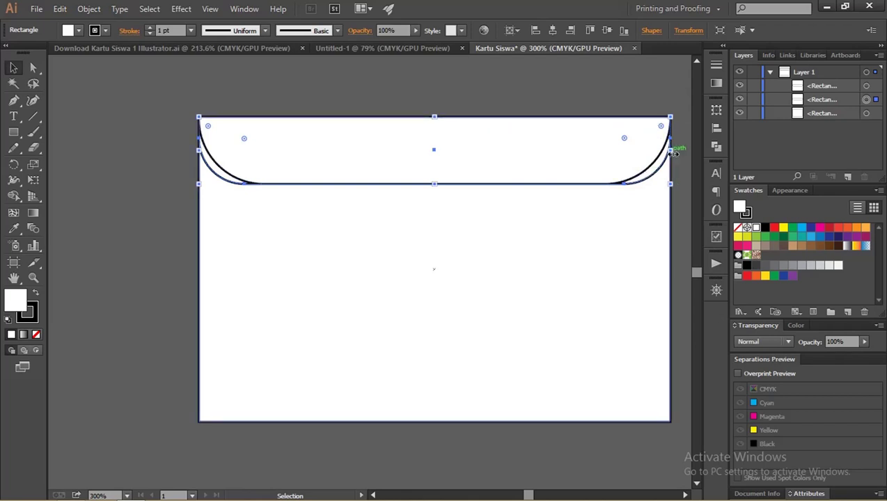
drag(674, 152, 682, 154)
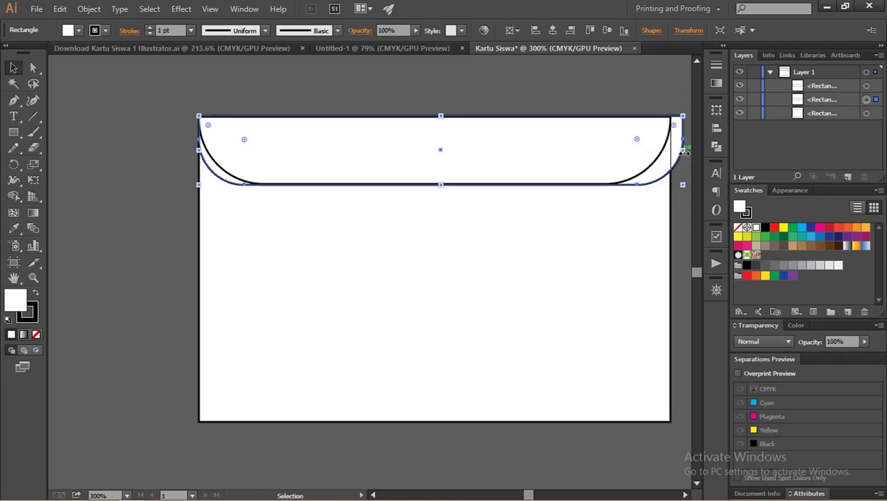
key(ctrl+z)
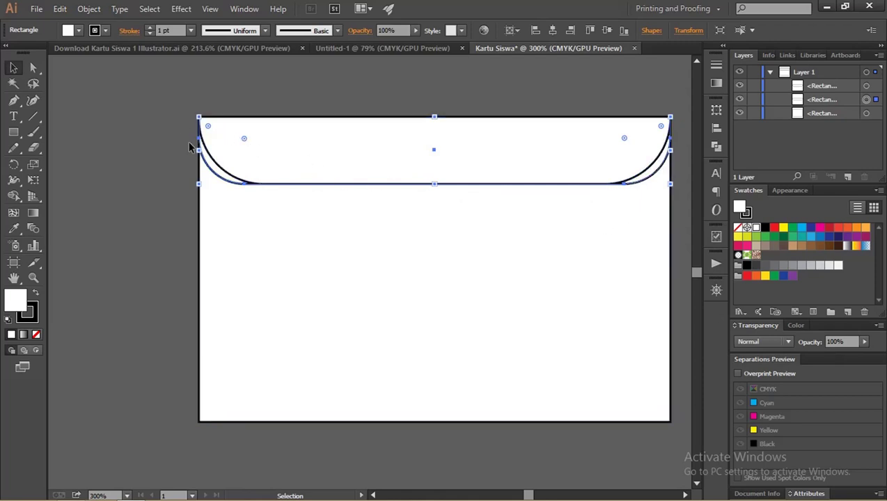
drag(198, 150, 189, 152)
click(226, 98)
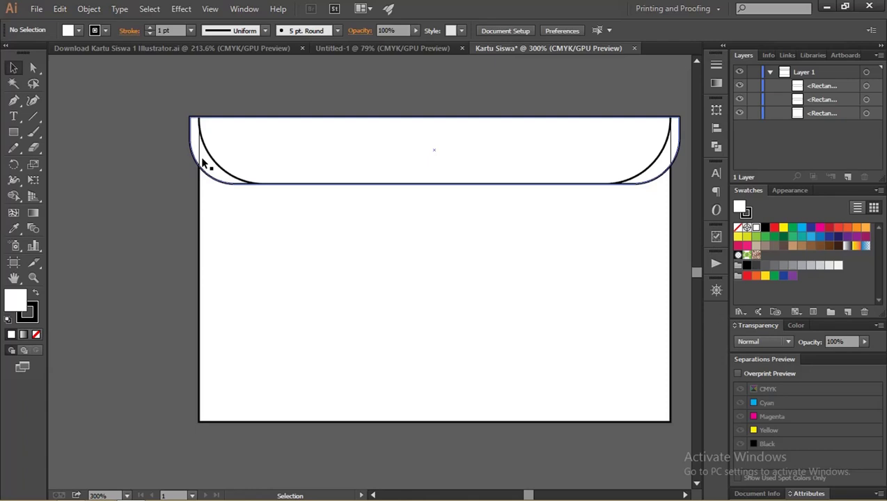
Step: Zoom out to the whole card and start drawing a circle near its bottom-right
key(z)
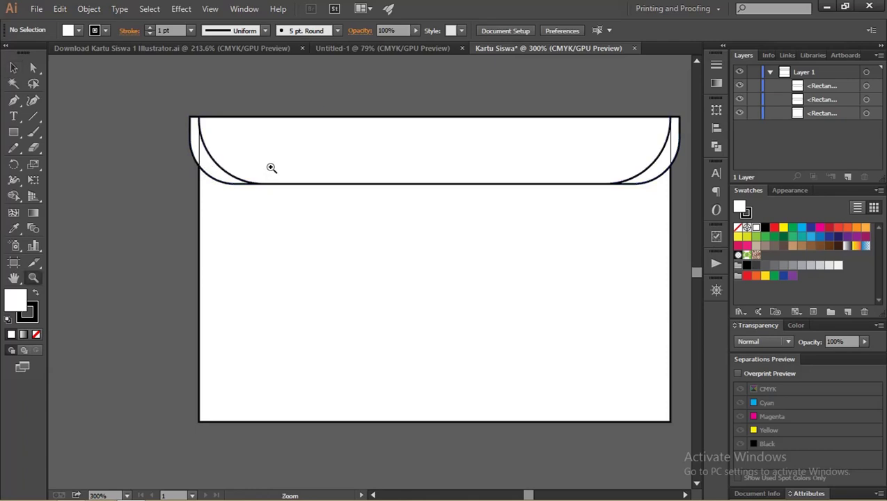
mouse_move(310, 117)
mouse_down()
mouse_move(286, 120)
mouse_move(307, 127)
mouse_move(234, 125)
mouse_up()
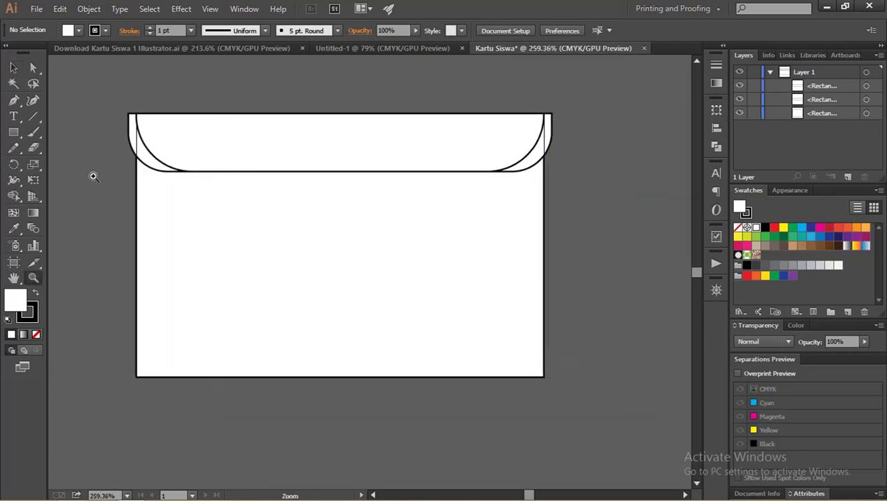
key(l)
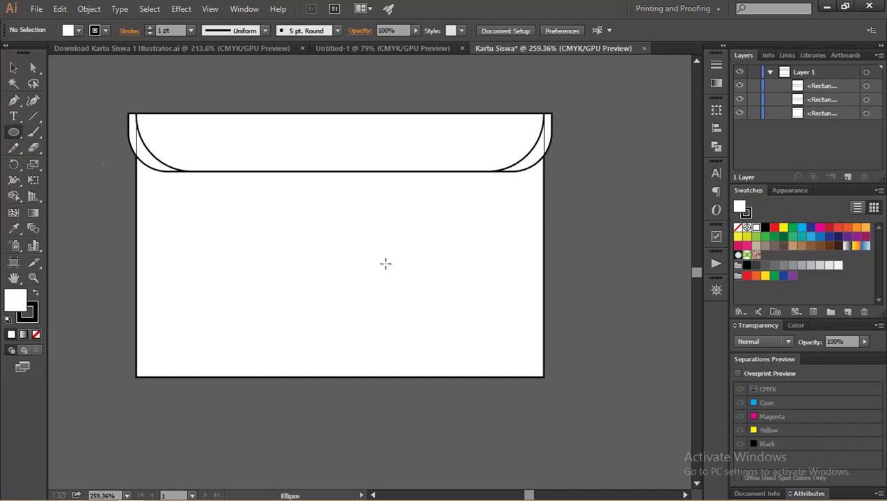
mouse_move(385, 263)
mouse_down()
mouse_move(491, 332)
mouse_move(506, 382)
mouse_up()
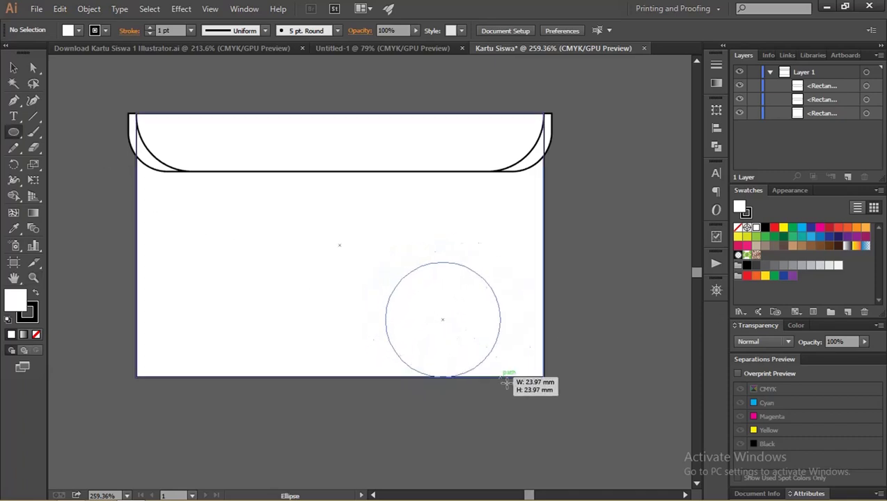
Step: Finish the circle, move it over the card's bottom-right corner, and remove its fill
mouse_move(506, 382)
mouse_down()
mouse_move(465, 354)
mouse_move(573, 425)
mouse_up()
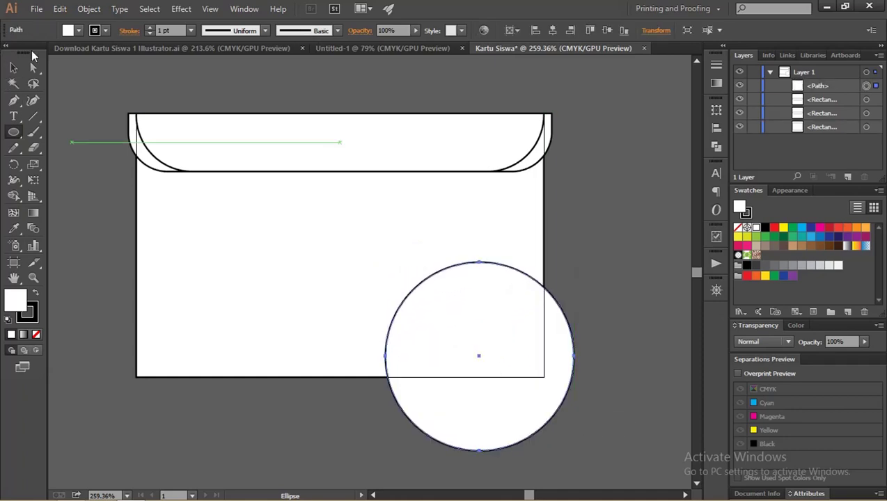
click(13, 67)
mouse_move(462, 306)
mouse_down()
mouse_move(495, 342)
mouse_move(487, 346)
mouse_up()
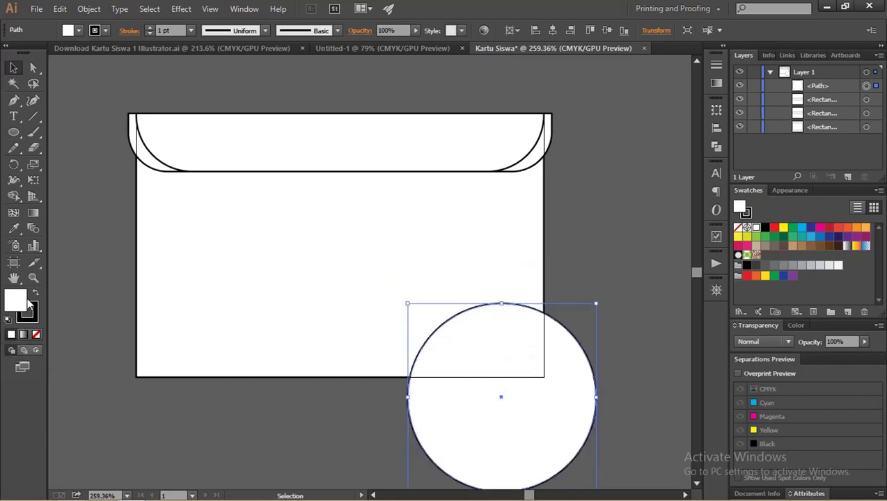
click(37, 335)
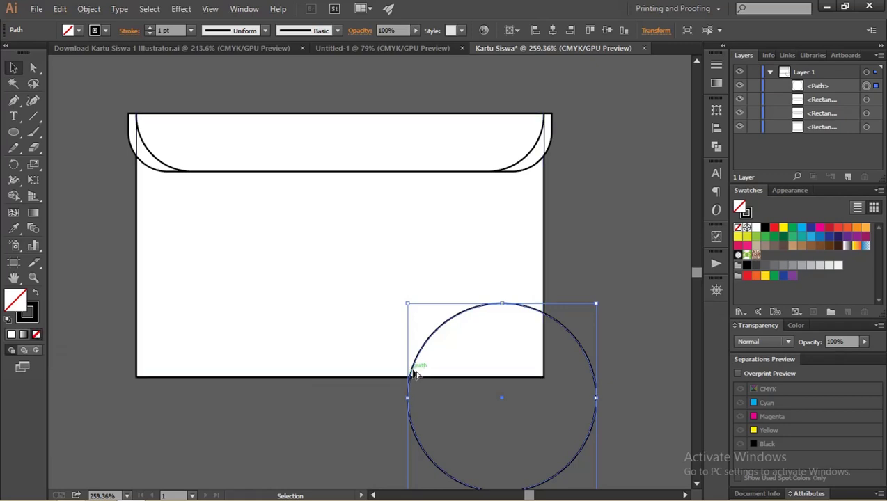
Step: Copy the circle slightly left and enlarge the copy to about 44.6 mm
drag(411, 374, 406, 374)
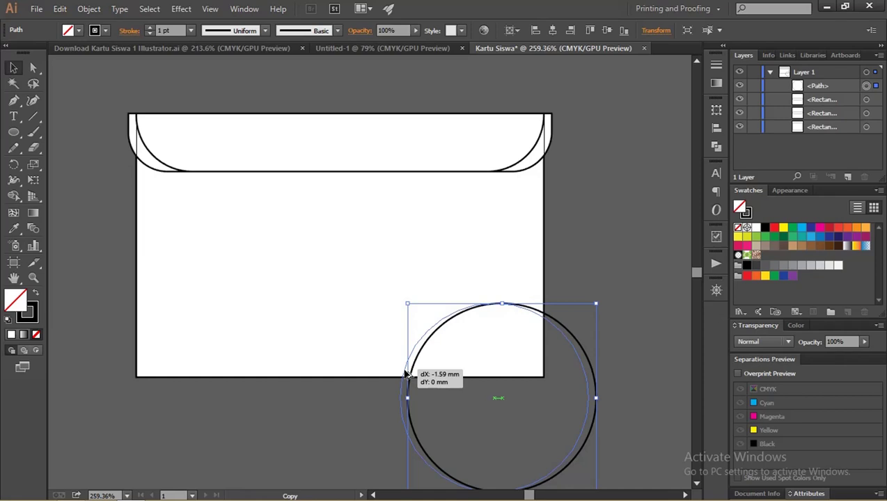
drag(405, 374, 402, 374)
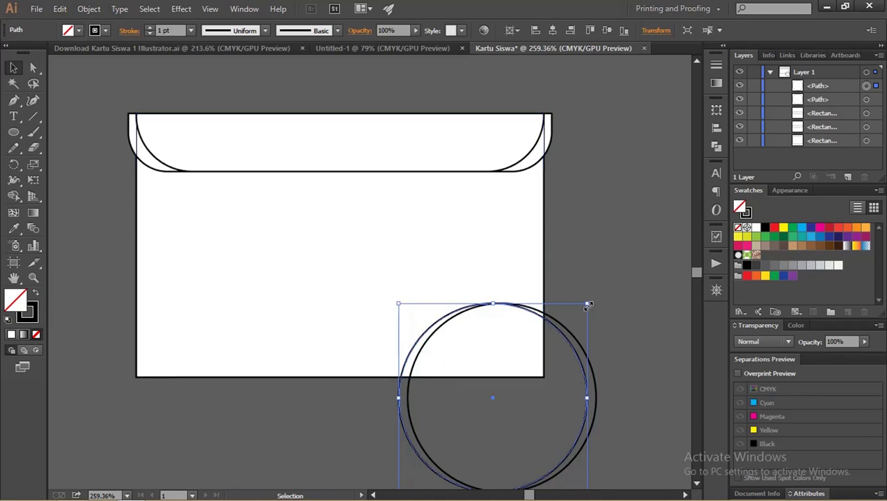
drag(588, 305, 621, 280)
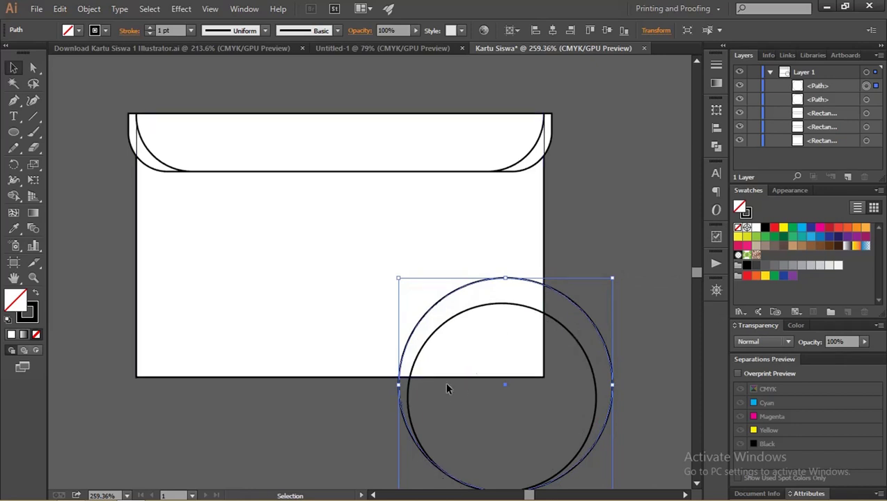
drag(618, 273, 561, 276)
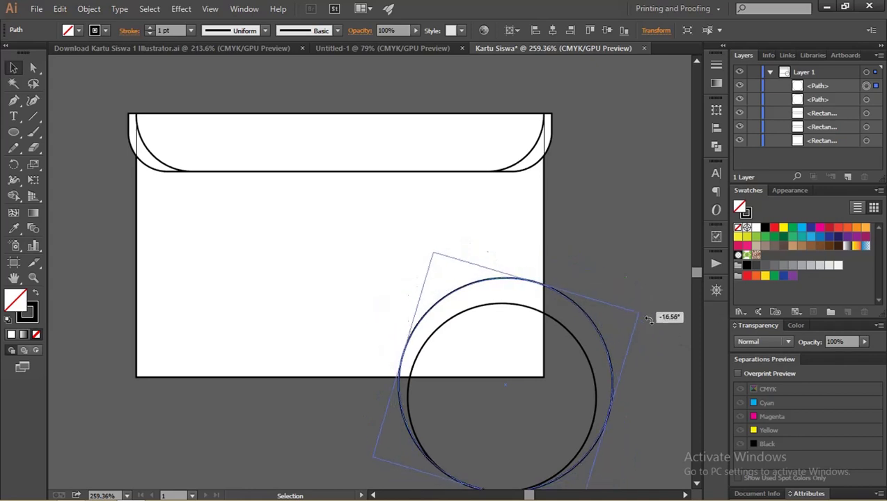
drag(561, 276, 602, 299)
click(602, 300)
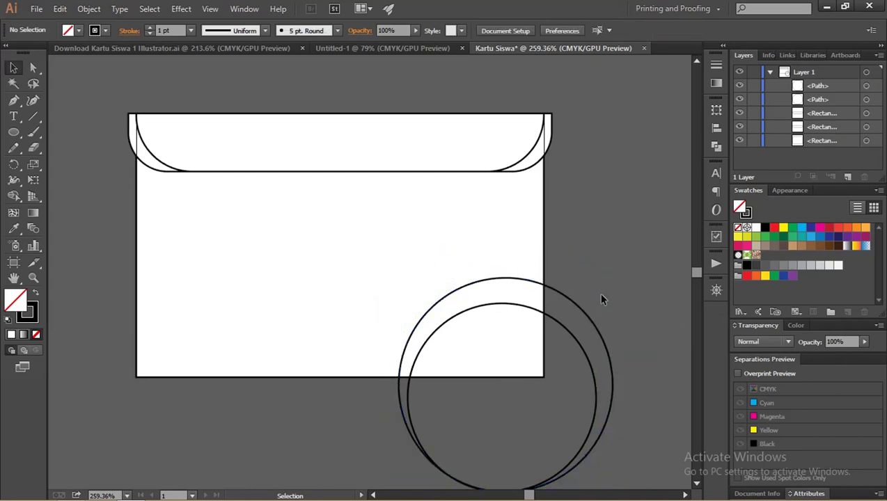
Step: Rotate the larger circle around its intersection with the card's bottom edge
click(401, 362)
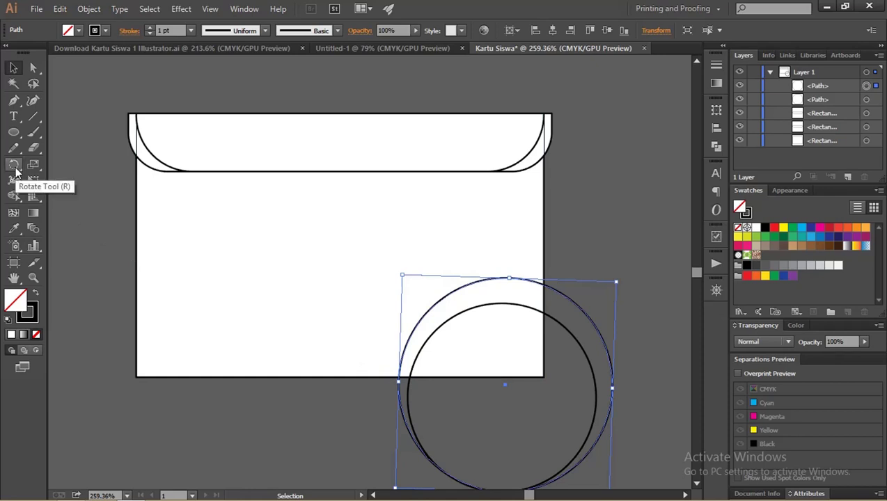
click(13, 166)
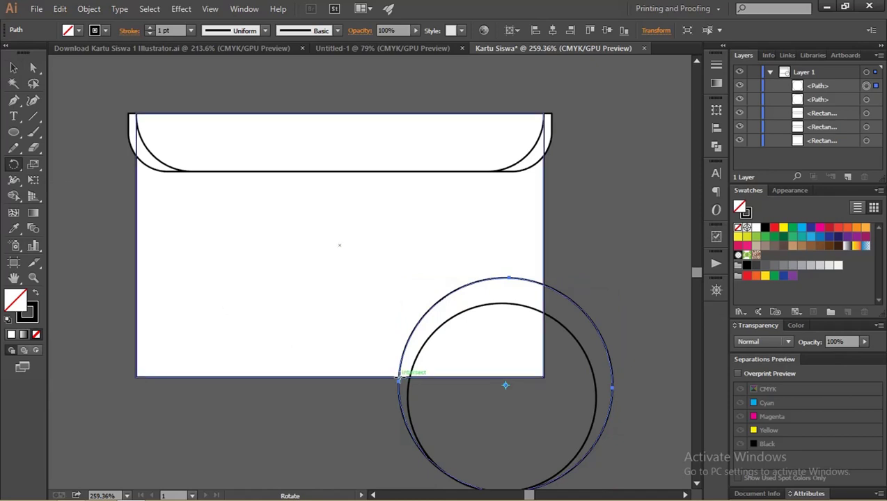
click(398, 379)
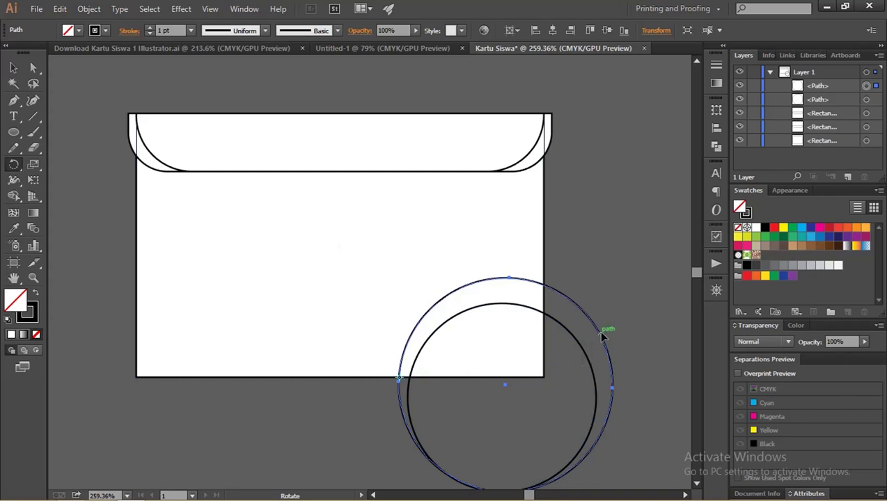
mouse_move(602, 335)
mouse_down()
mouse_move(475, 407)
mouse_move(523, 346)
mouse_up()
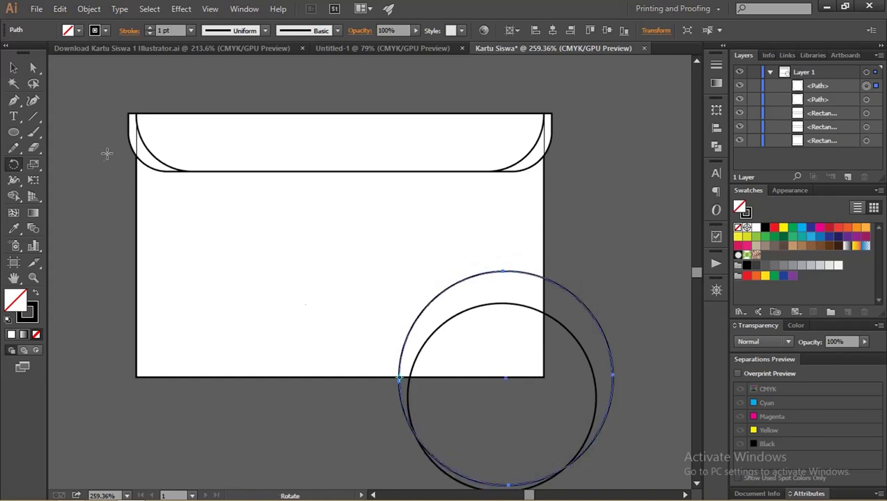
click(13, 67)
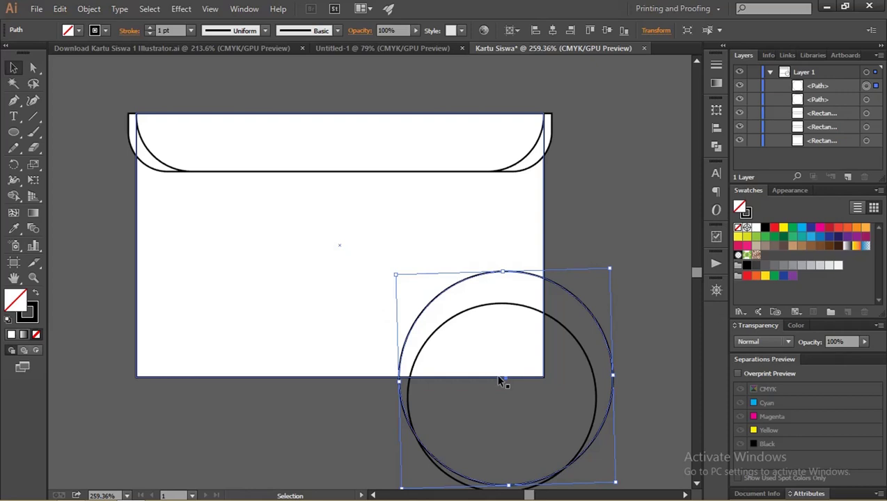
click(568, 263)
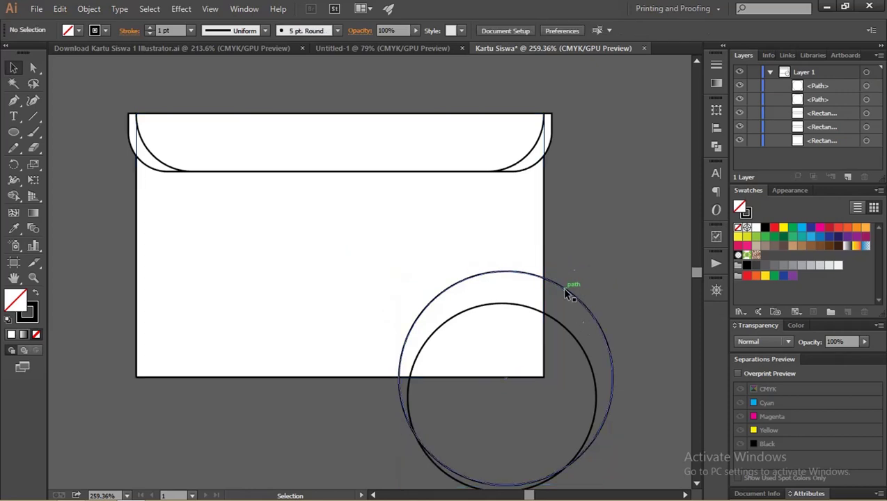
click(564, 293)
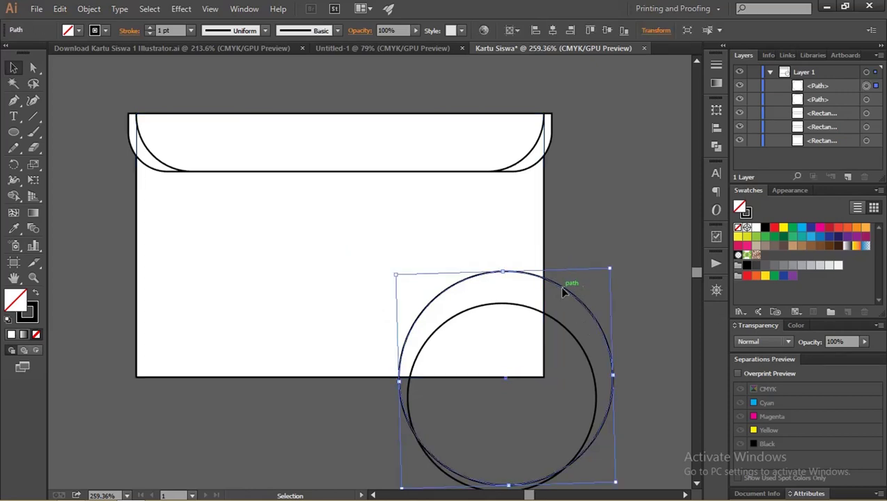
key(shift)
Step: Copy the larger circle to the left and lower it on the card
mouse_move(565, 293)
mouse_down()
mouse_move(376, 262)
mouse_move(371, 271)
mouse_up()
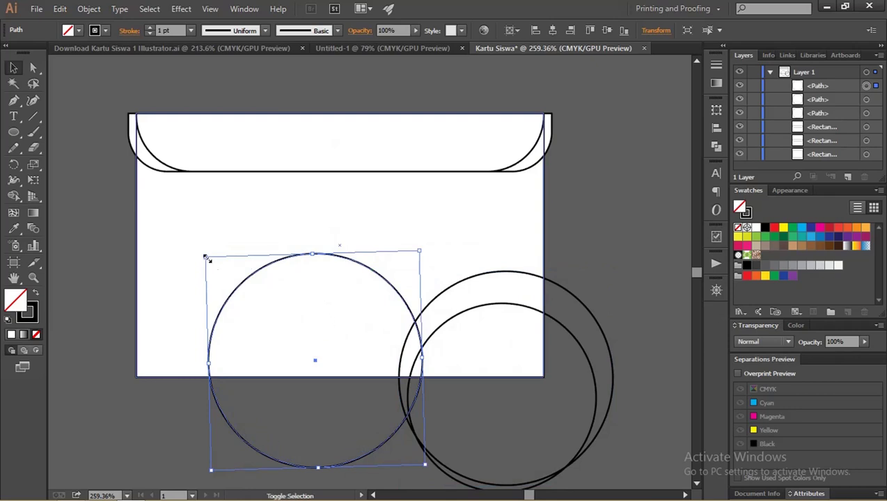
mouse_move(207, 258)
mouse_down()
mouse_move(61, 203)
mouse_move(47, 208)
mouse_up()
scroll(532, 347, down, 3)
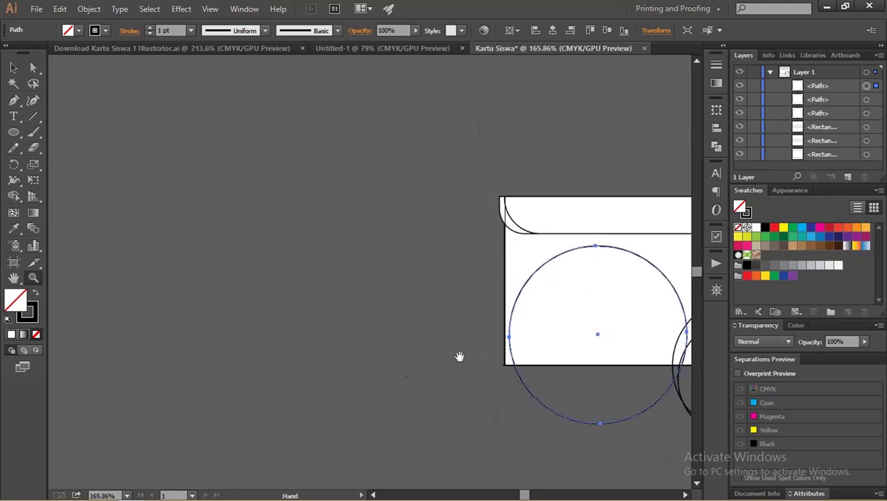
drag(459, 353, 265, 313)
key(v)
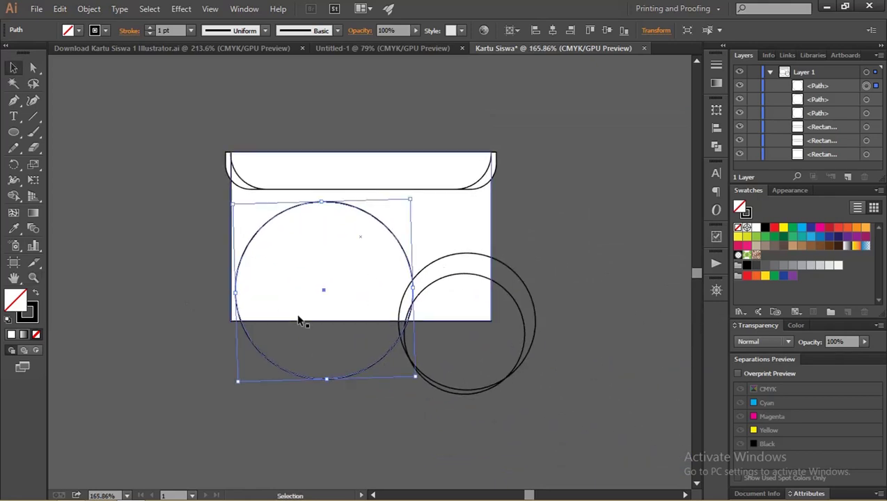
drag(359, 377, 358, 405)
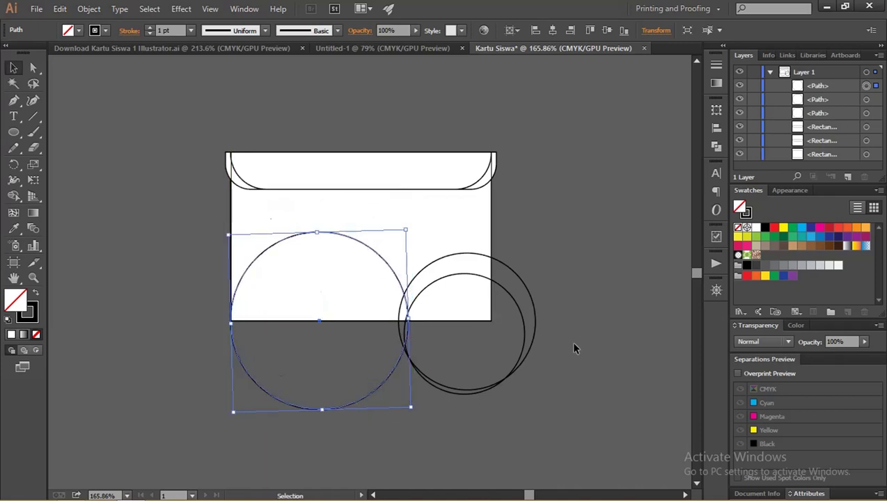
click(542, 408)
Step: Shift the three circles left and down, then select the card with all circles
drag(329, 346, 329, 346)
drag(425, 372, 394, 380)
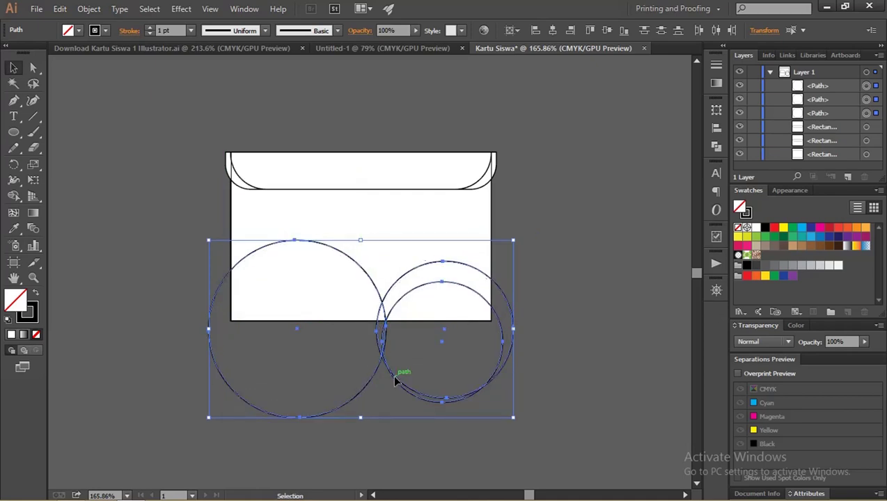
click(557, 256)
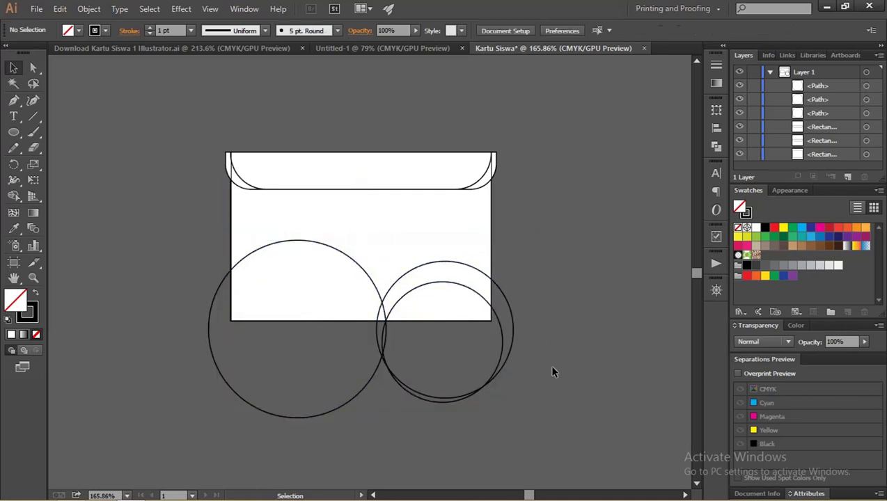
mouse_move(575, 432)
mouse_down()
mouse_move(187, 139)
mouse_move(190, 118)
mouse_up()
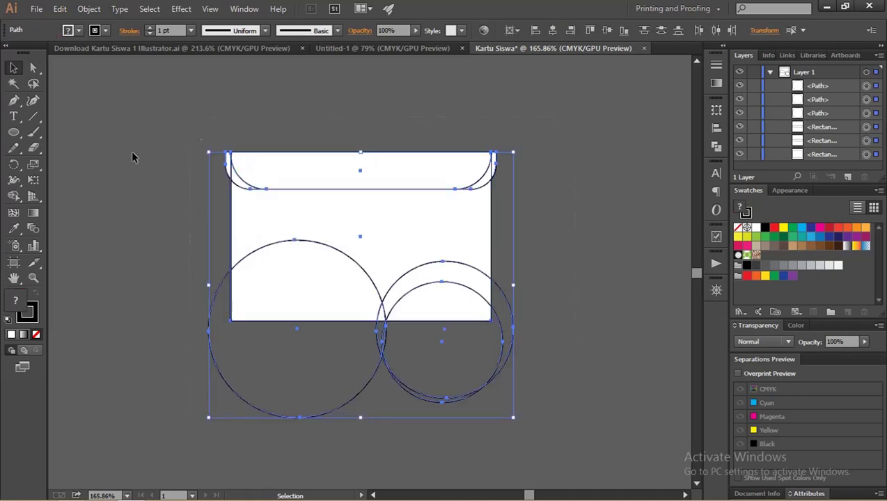
Step: With Shape Builder set to grey, fill the top band and its two corner regions
click(14, 197)
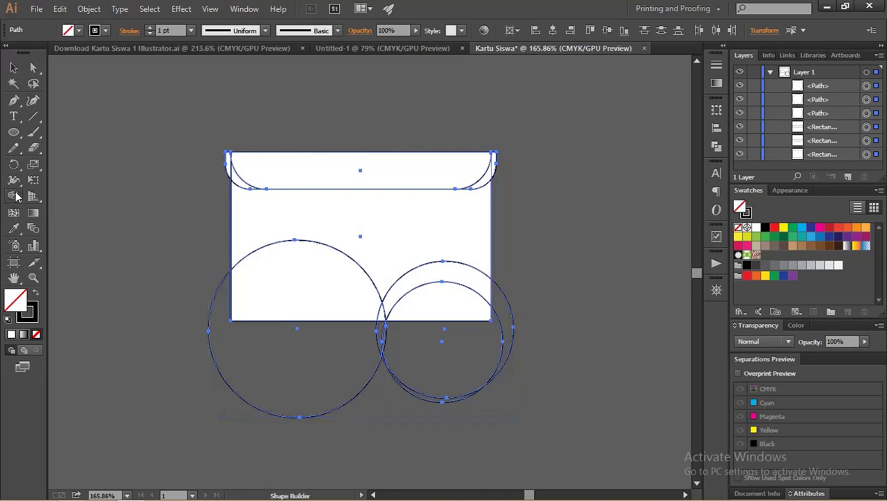
double_click(15, 300)
drag(448, 218, 422, 244)
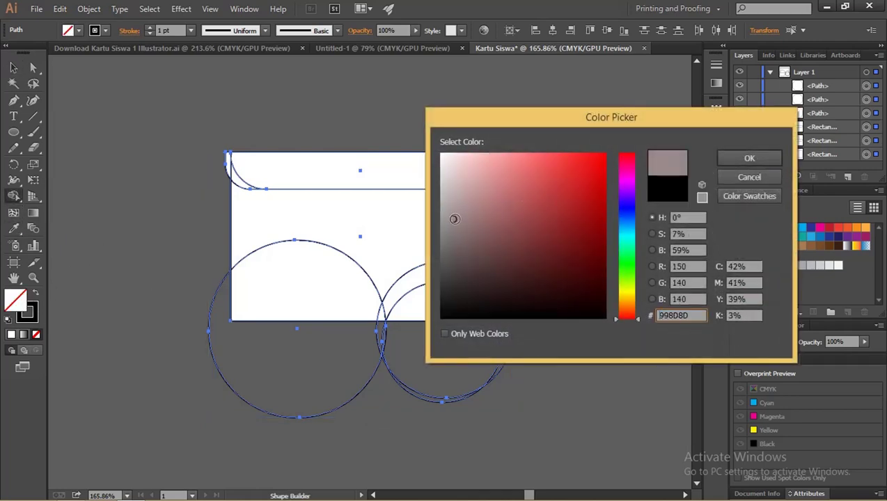
click(736, 160)
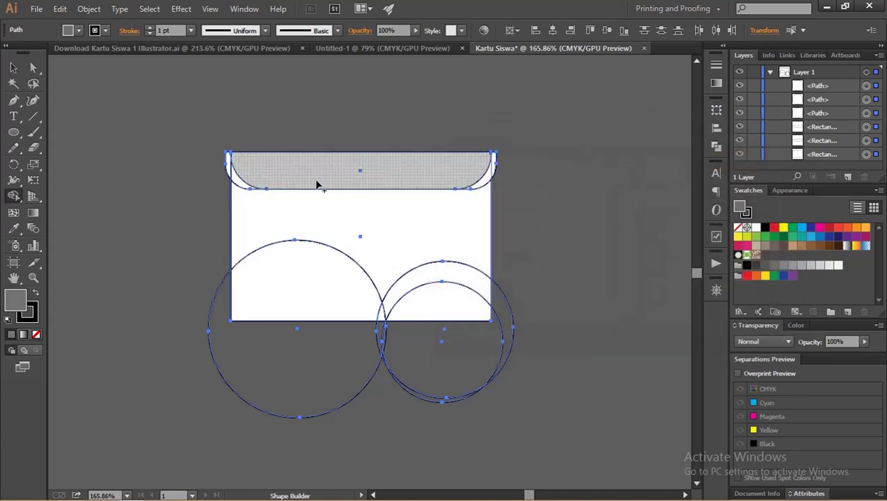
click(250, 181)
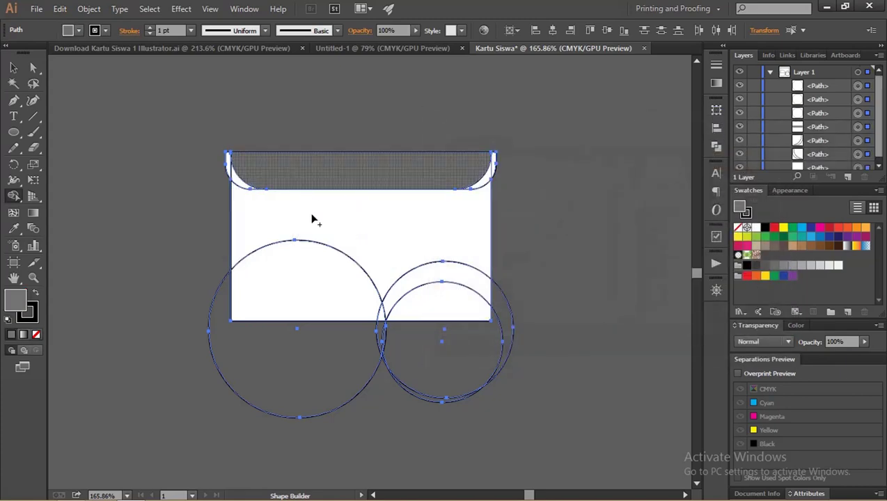
click(485, 185)
click(238, 185)
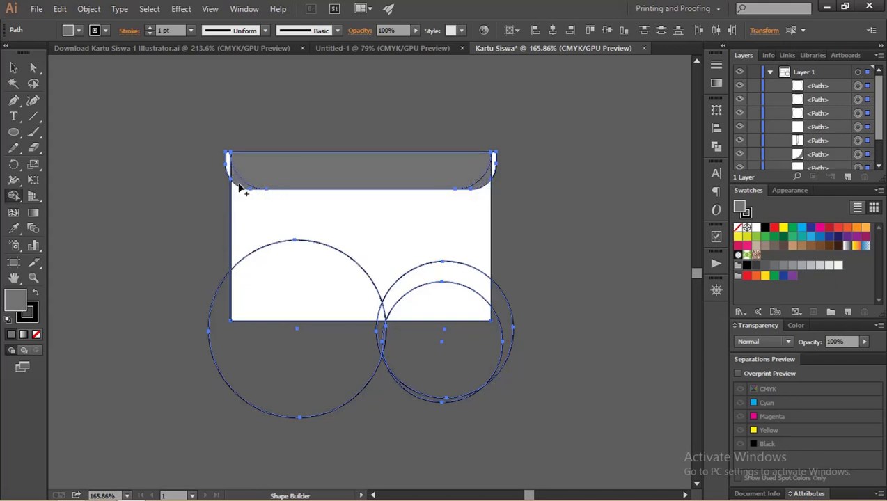
Step: Fill the circle regions inside the card grey to form the wavy lower band
click(287, 275)
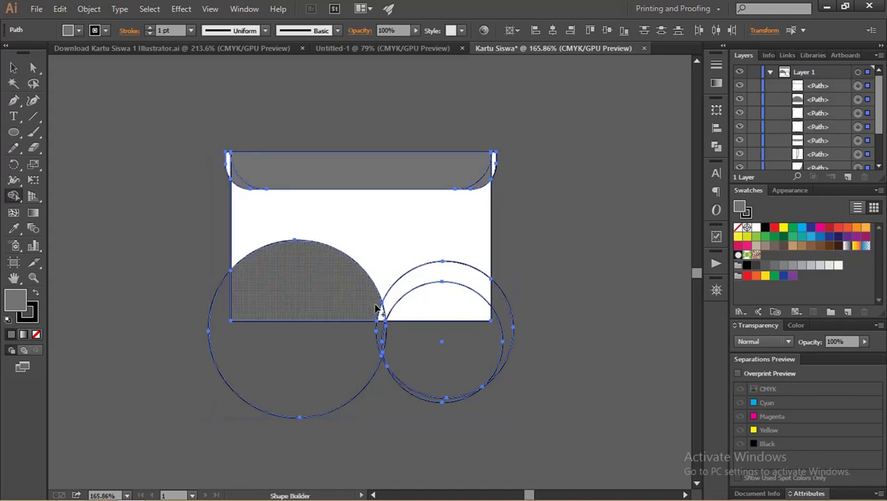
click(376, 309)
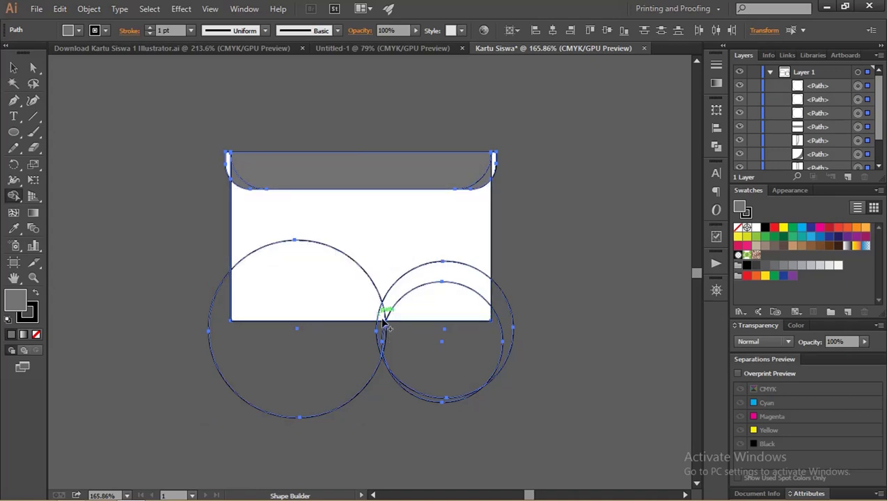
click(389, 307)
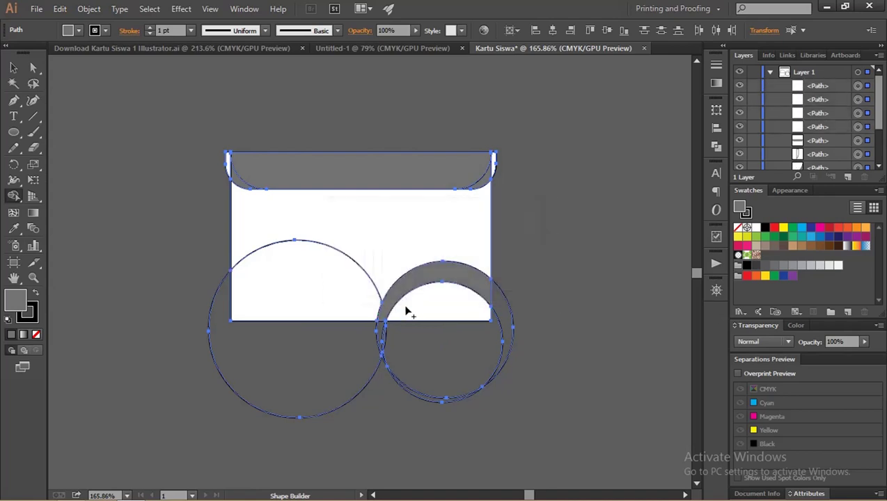
click(423, 305)
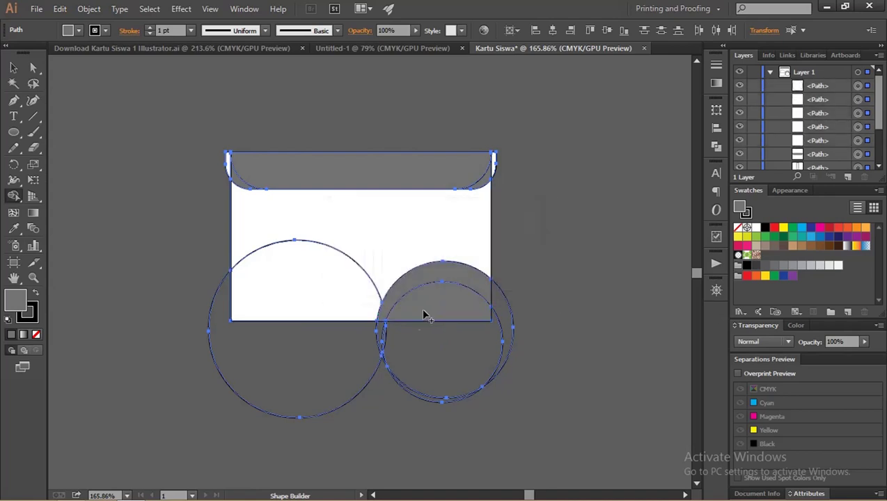
click(357, 304)
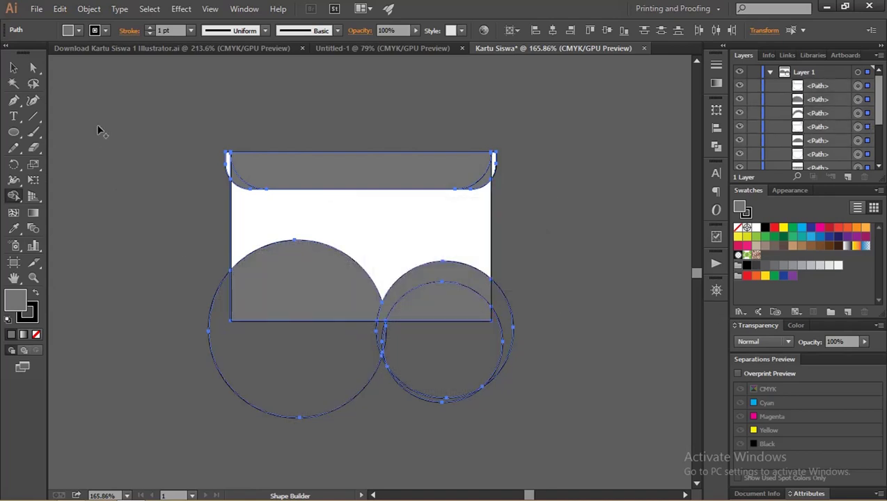
click(14, 68)
click(201, 209)
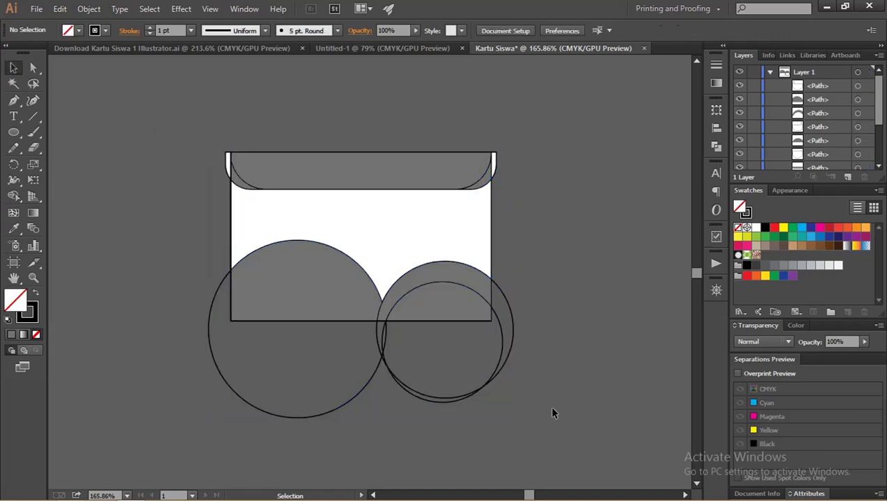
Step: Delete the circle parts hanging below the card and the top-left and top-right corner slivers, then select all
click(500, 372)
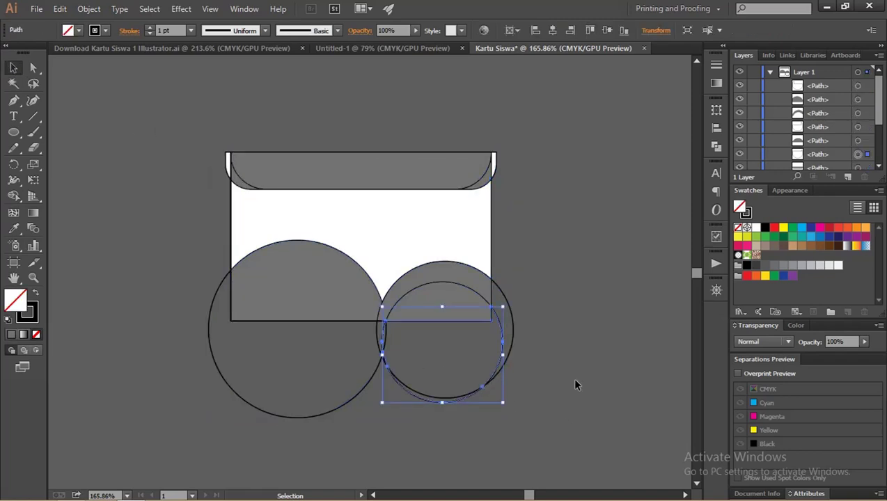
drag(575, 385, 216, 343)
key(Delete)
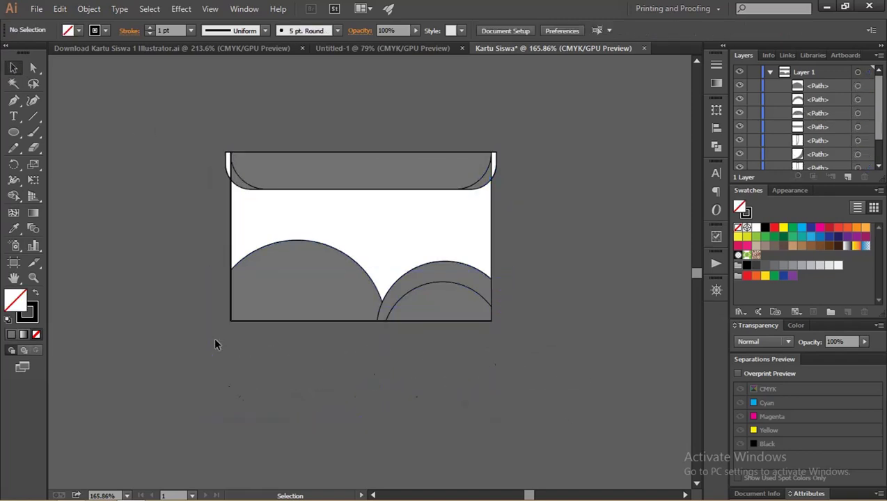
click(493, 162)
key(Delete)
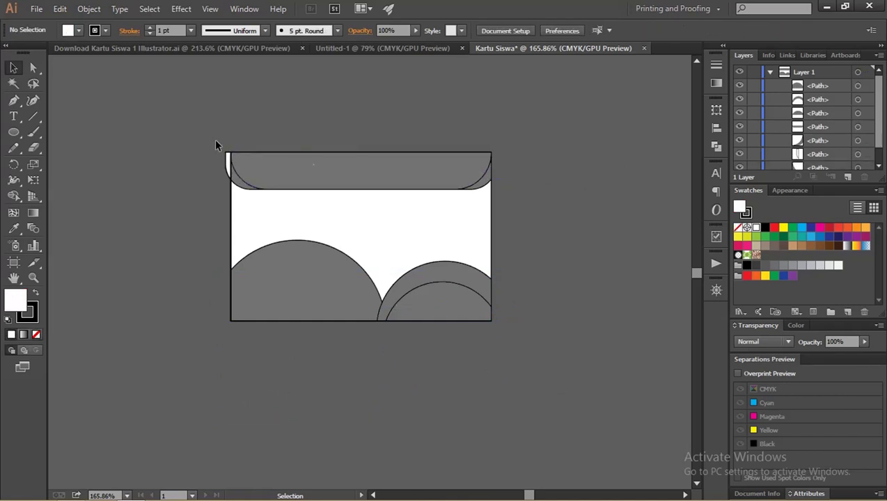
click(228, 170)
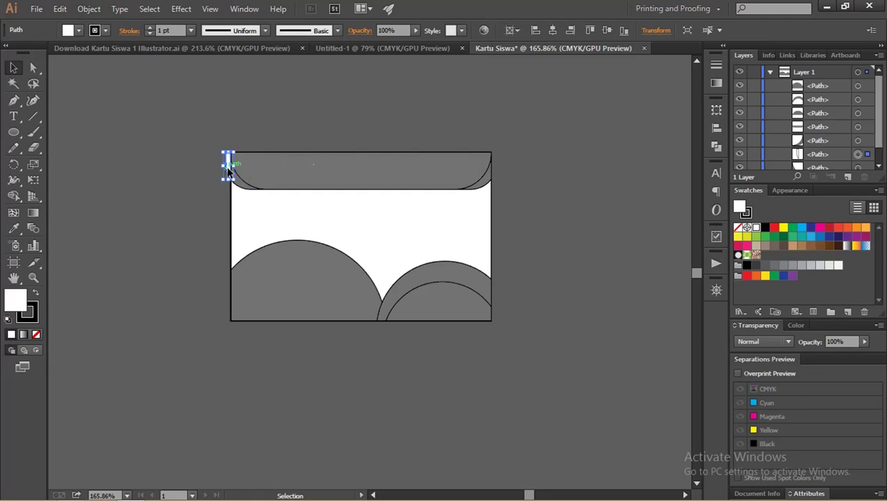
key(Delete)
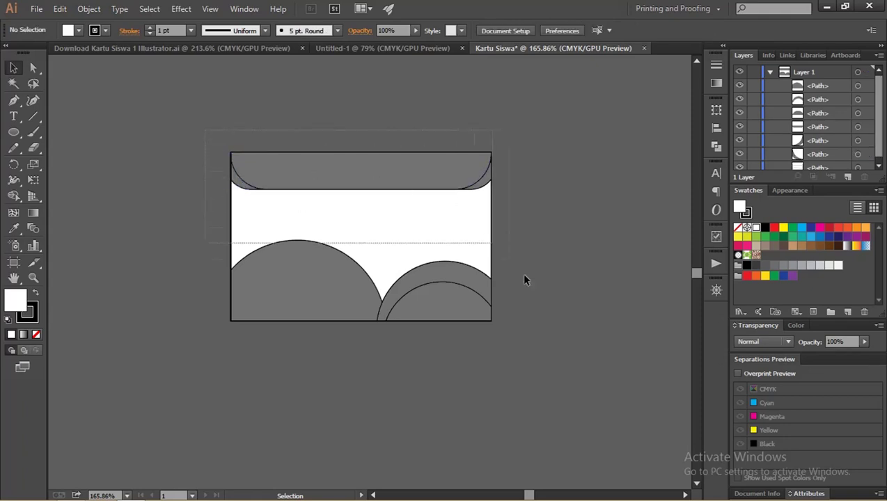
key(ctrl+a)
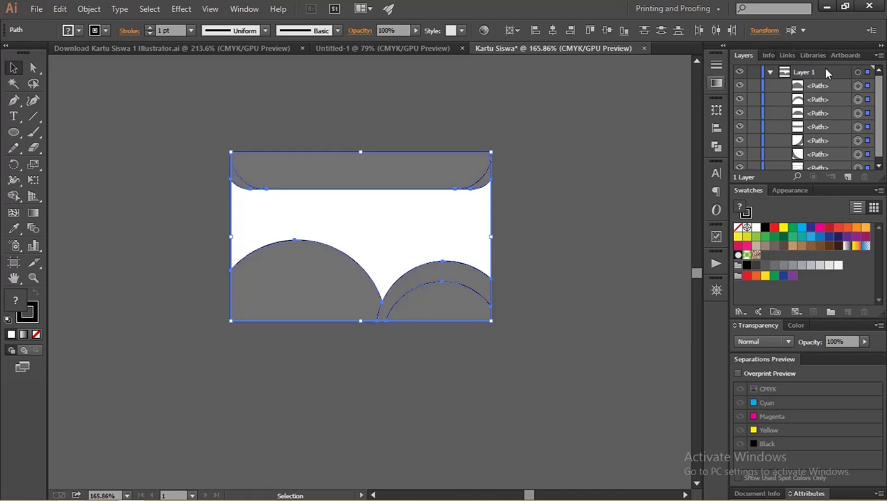
Step: Duplicate Artboard 1 with its artwork and zoom out to show both cards side by side
click(840, 56)
double_click(774, 71)
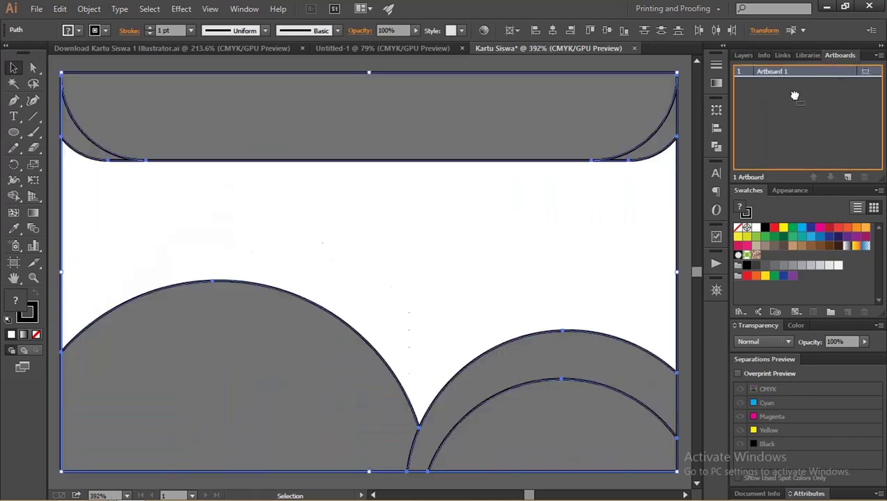
click(847, 177)
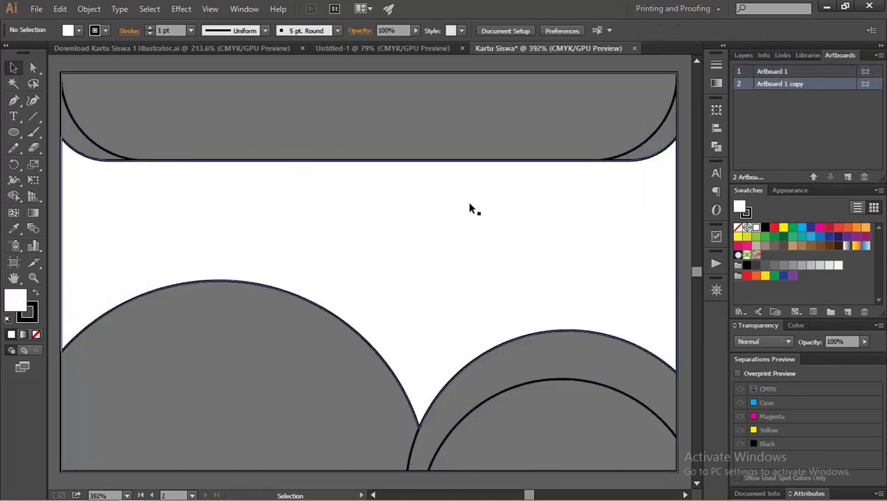
key(z)
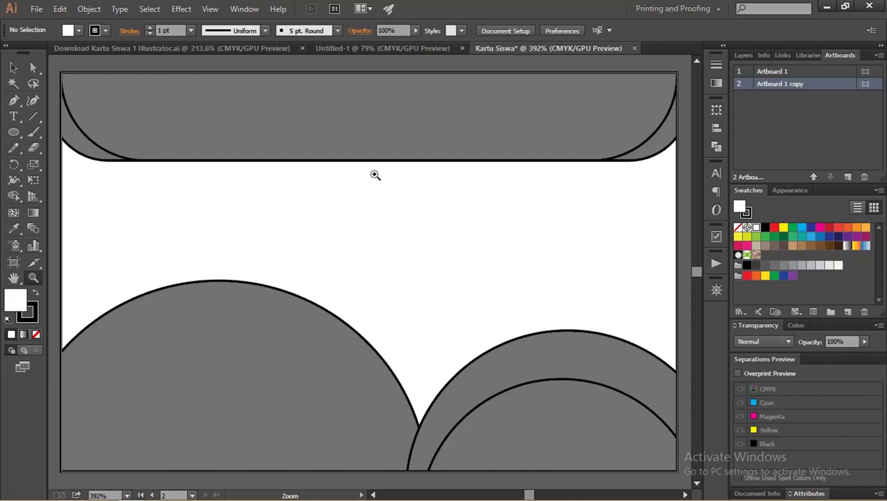
alt+click(475, 155)
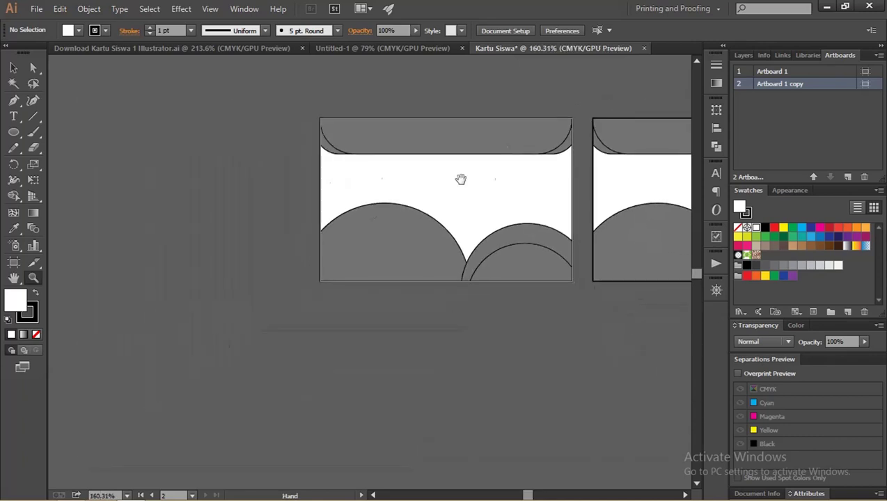
drag(460, 178, 295, 194)
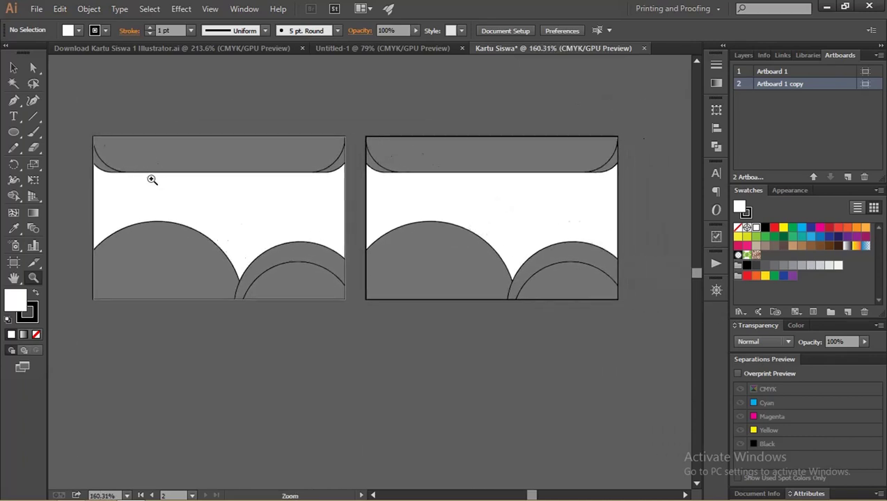
click(12, 68)
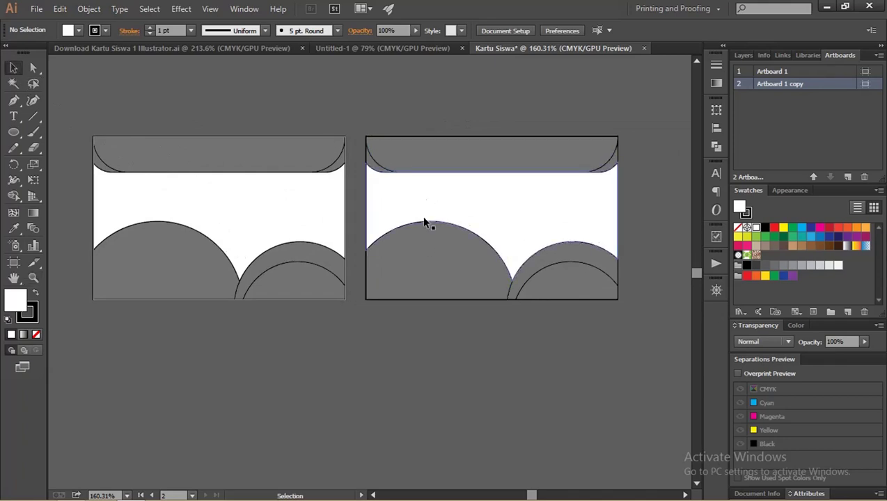
Step: Merge the white shape on the second card into one shape with Pathfinder
click(363, 203)
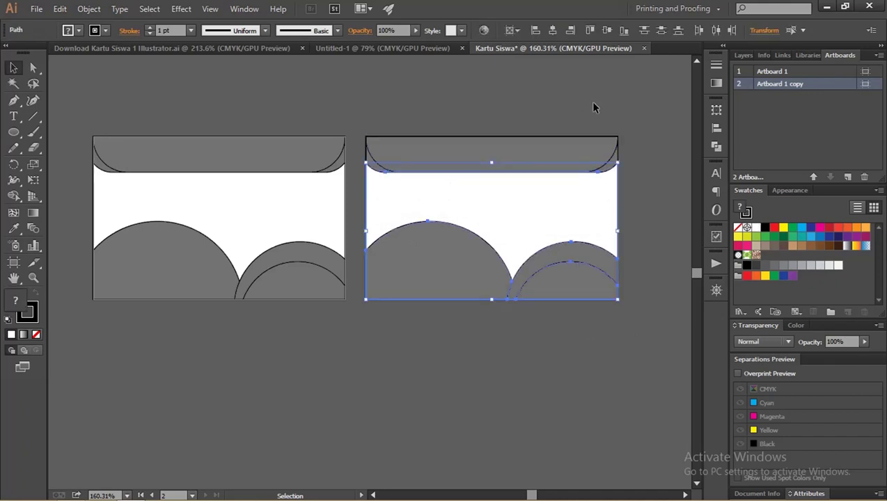
click(716, 146)
click(564, 130)
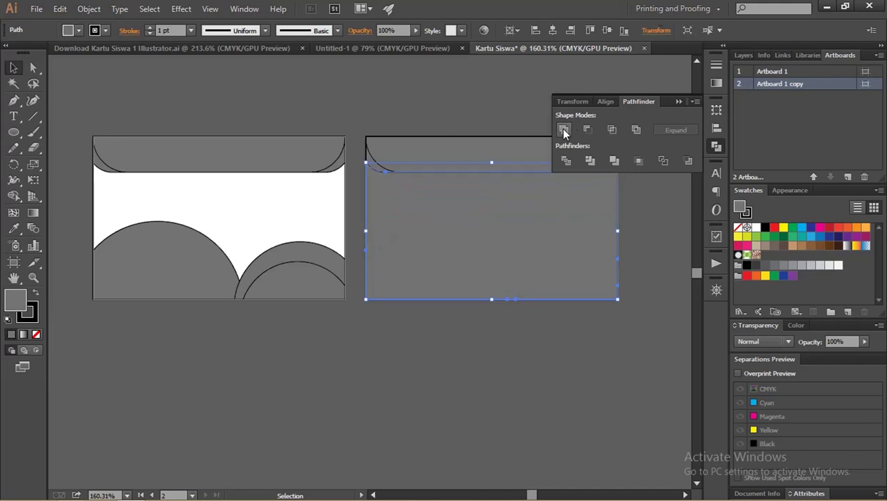
click(655, 228)
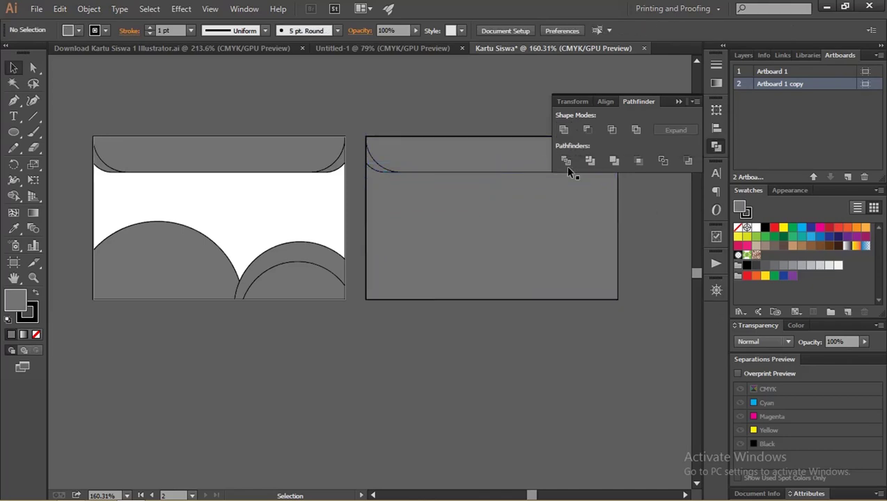
click(672, 102)
Step: Select both top band curves on the second card and drag a duplicate above it
click(372, 172)
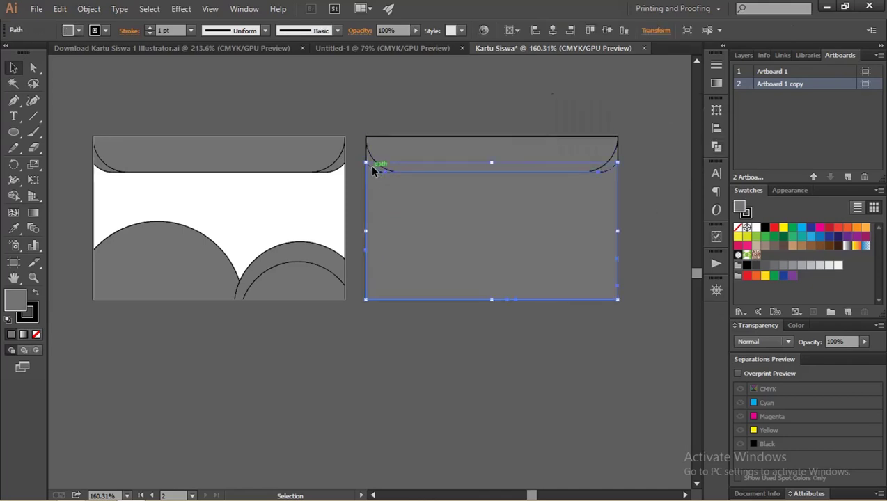
click(382, 115)
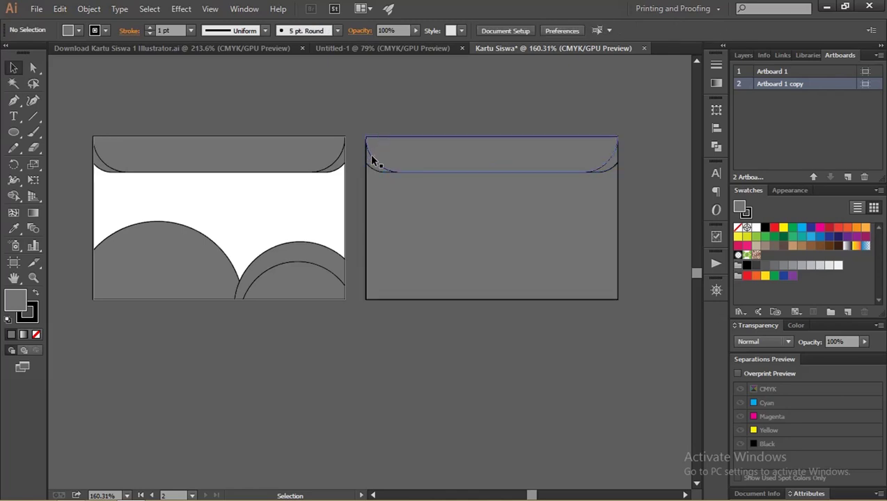
click(376, 162)
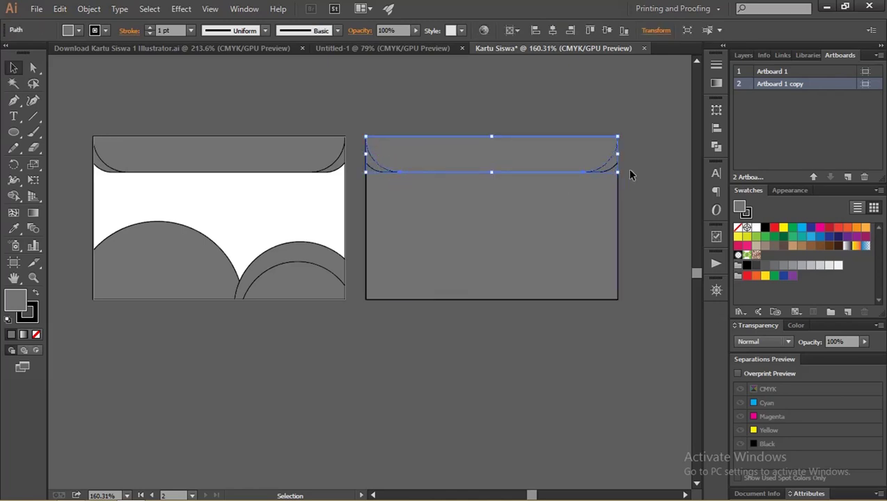
shift+click(369, 165)
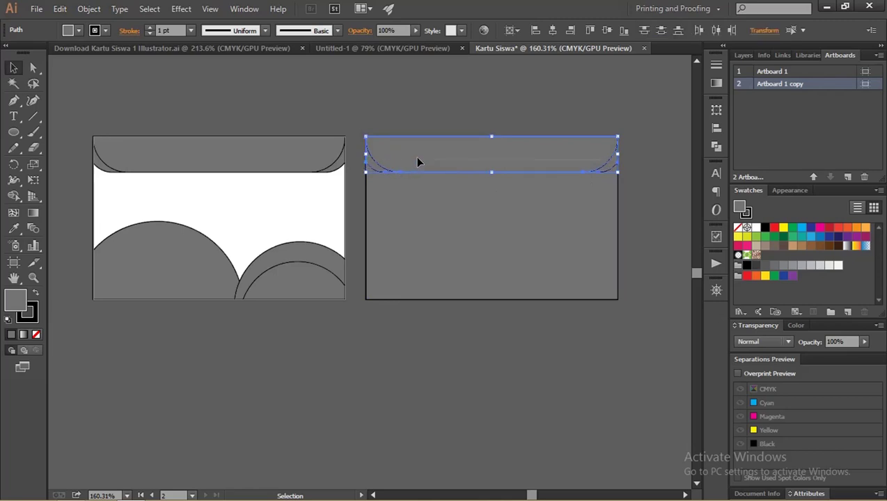
drag(418, 162, 424, 118)
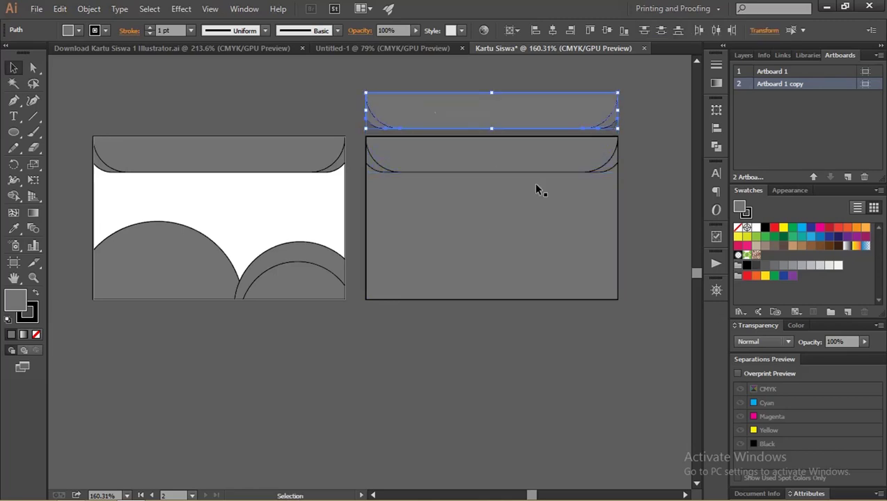
Step: Select the second card's background rectangle with Pathfinder open, then select the duplicated top band
click(491, 161)
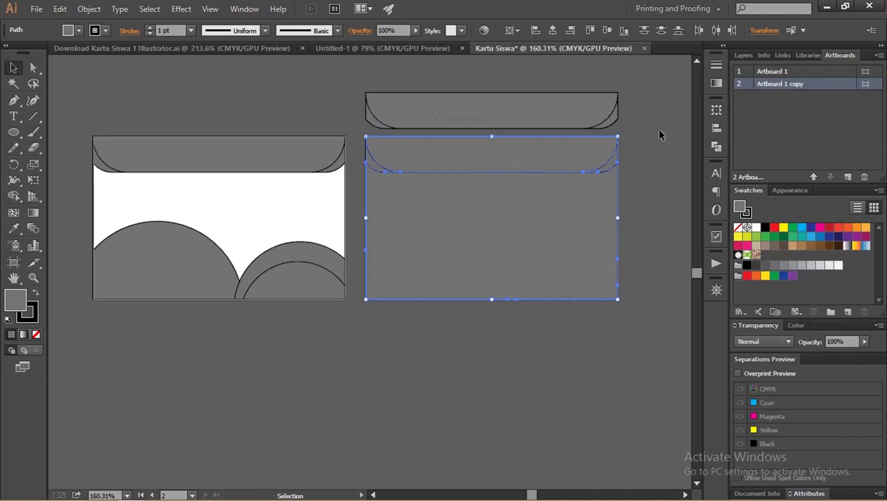
click(716, 142)
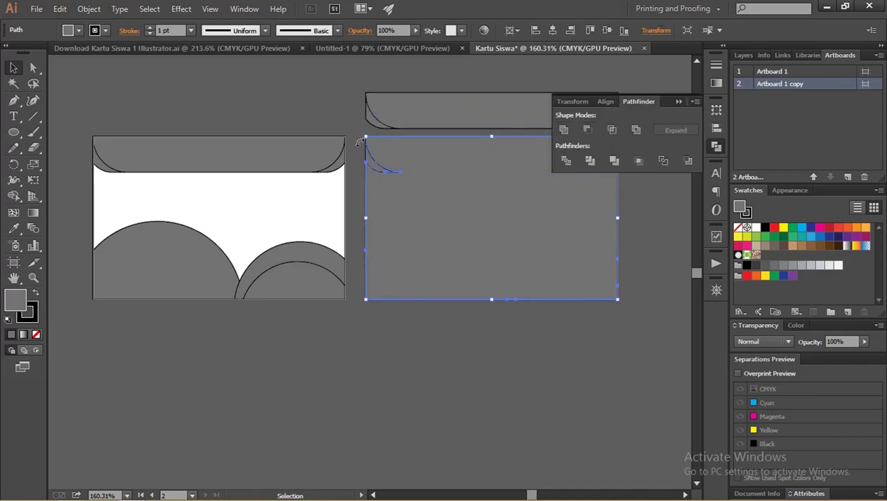
click(649, 239)
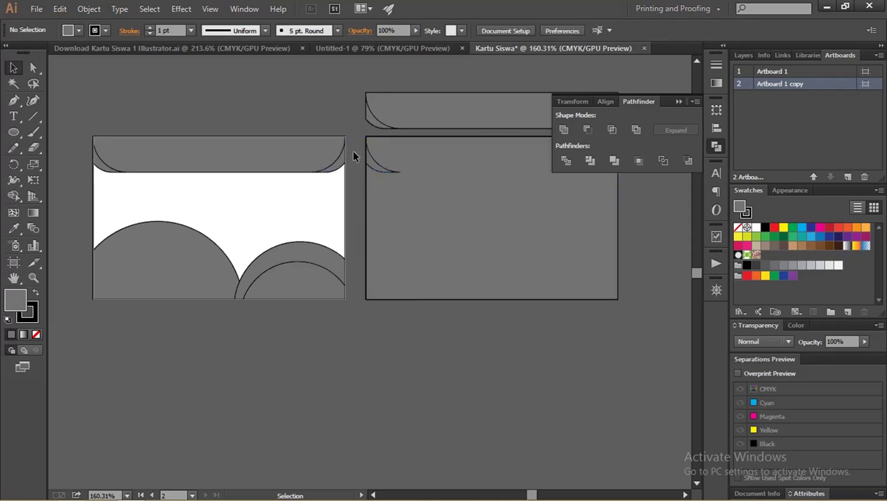
click(412, 182)
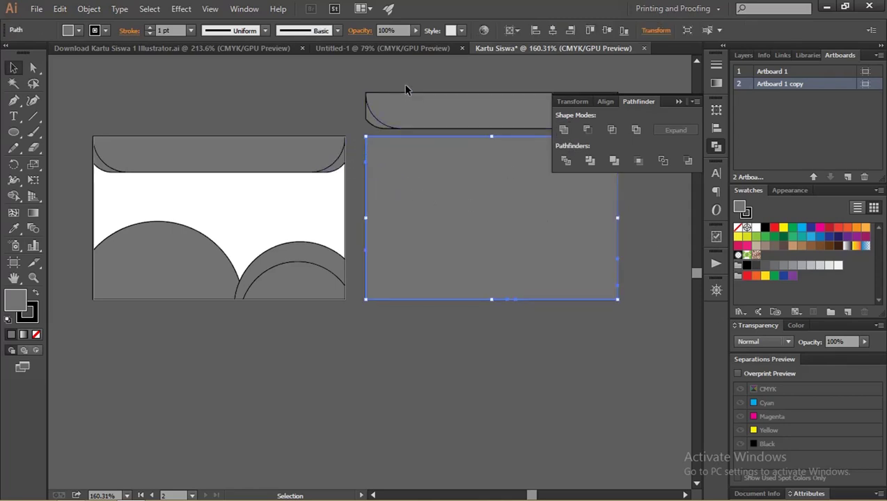
click(372, 76)
click(672, 96)
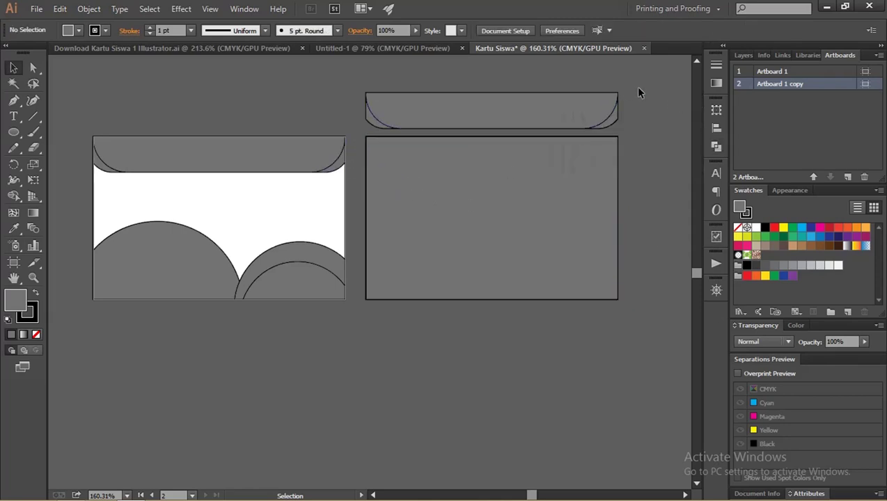
click(369, 97)
Step: Move the band copy down onto the top edge of the second card
mouse_move(456, 109)
mouse_down()
mouse_move(456, 140)
mouse_move(462, 133)
mouse_up()
key(ctrl+z)
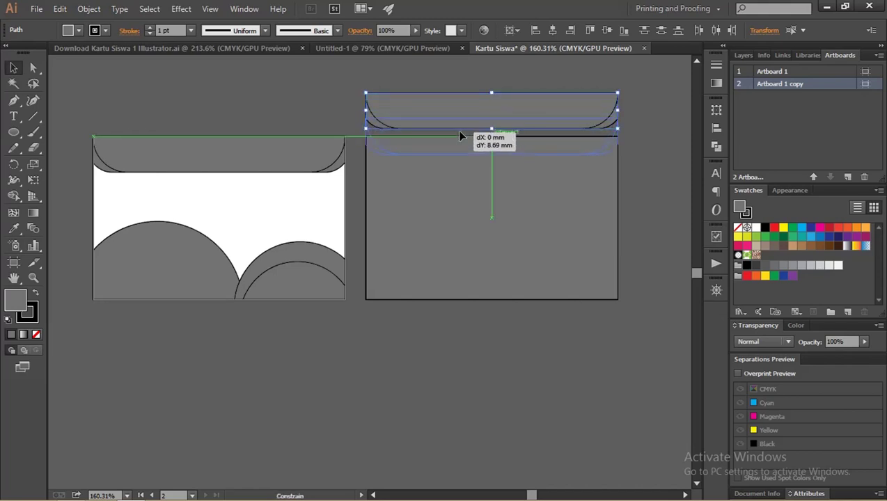
drag(461, 133, 461, 137)
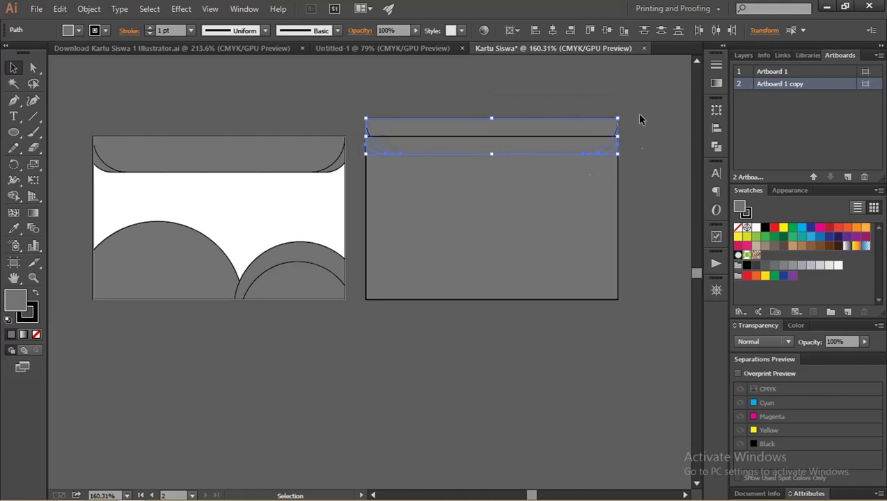
key(a)
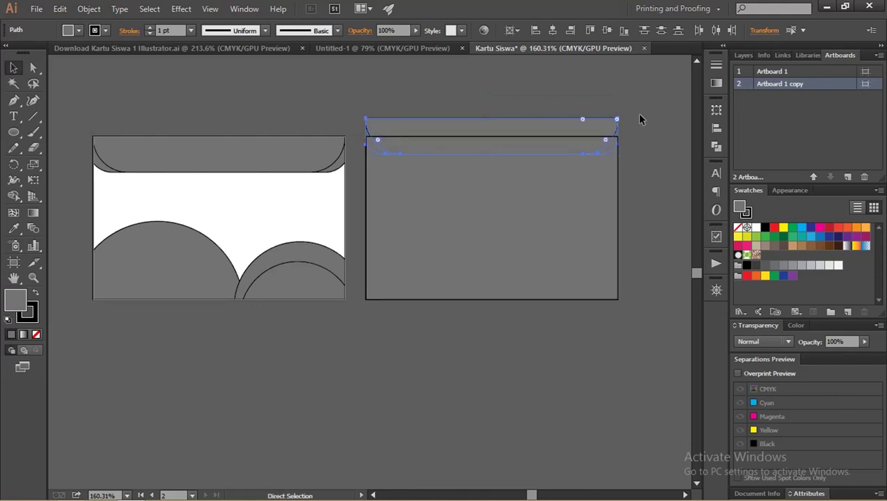
key(ctrl)
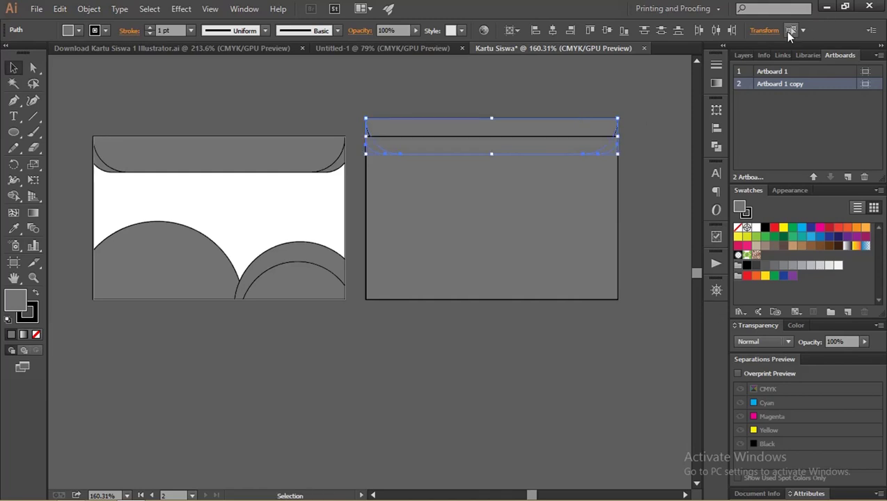
Step: Bring the band copy in front of the background, nudge it into place, and deselect
click(743, 55)
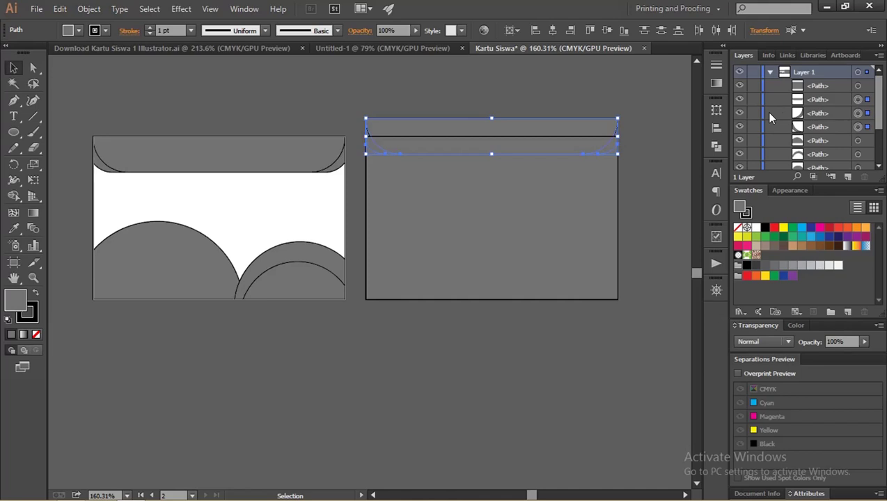
key(ctrl+bracketright)
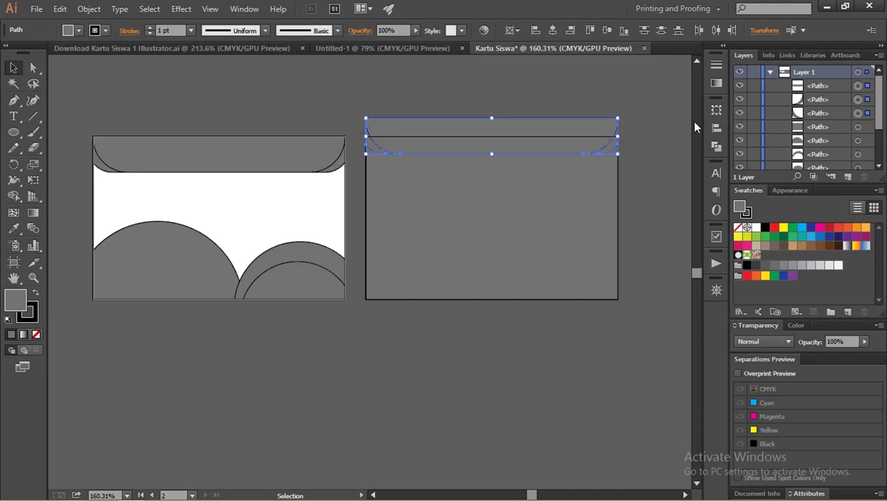
click(795, 325)
key(Up)
key(Up)
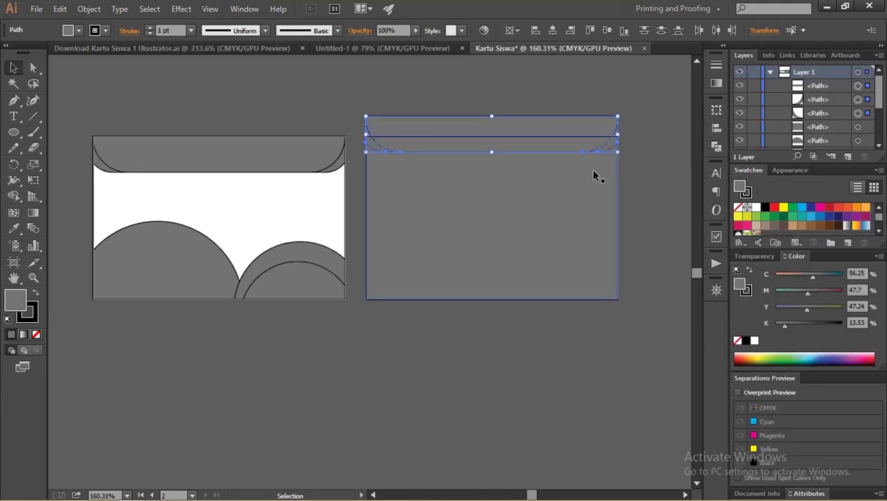
key(Up)
key(Up)
key(Up)
key(Up)
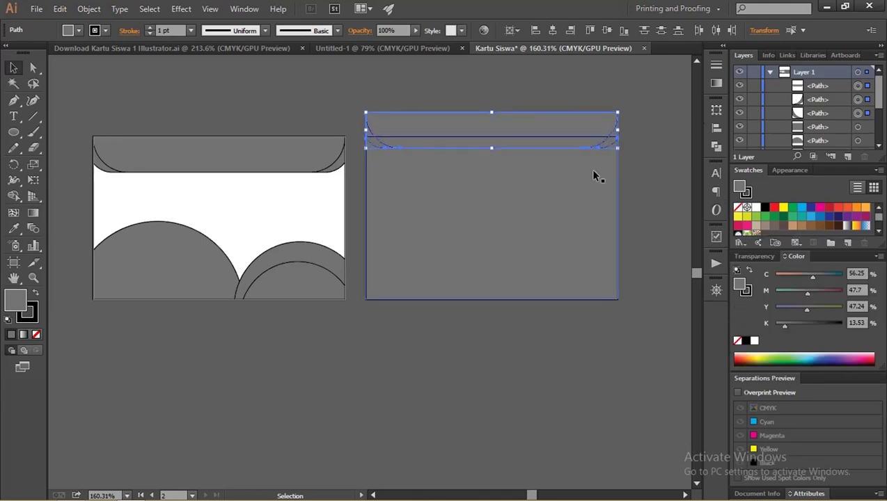
key(Down)
key(Down)
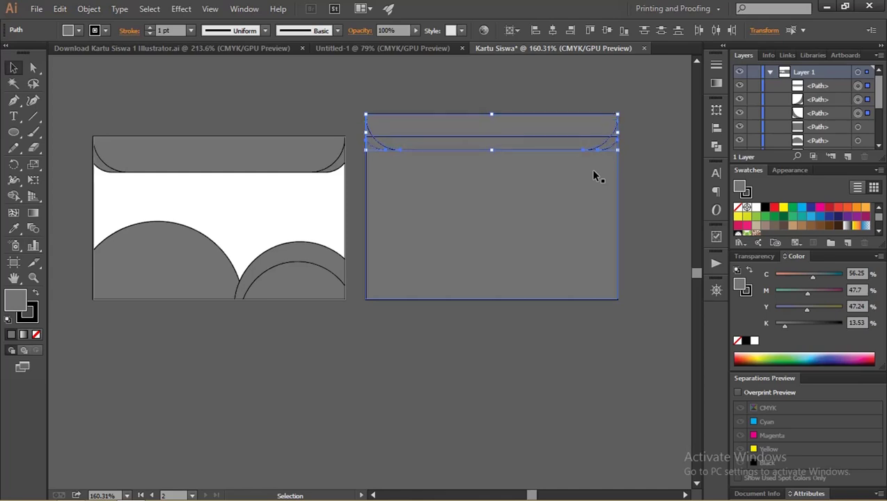
click(636, 123)
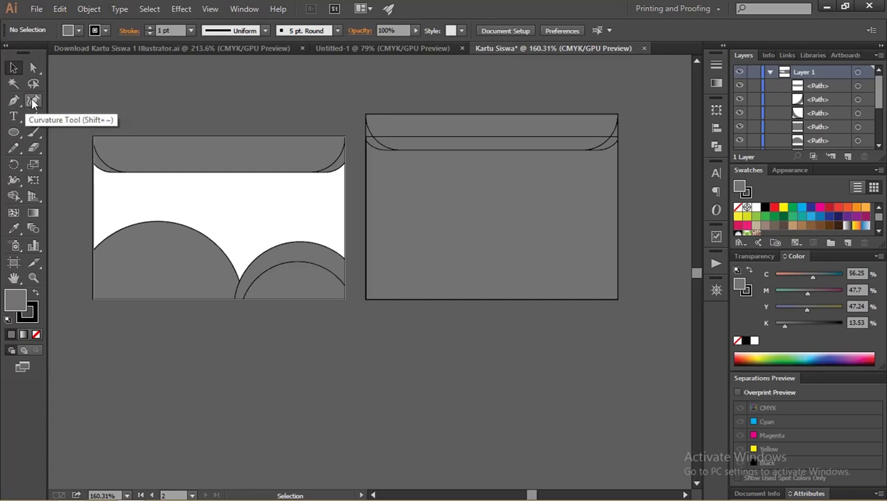
Step: Draw a closed wavy Pen path across the second card's lower half, overhanging its edges
click(14, 101)
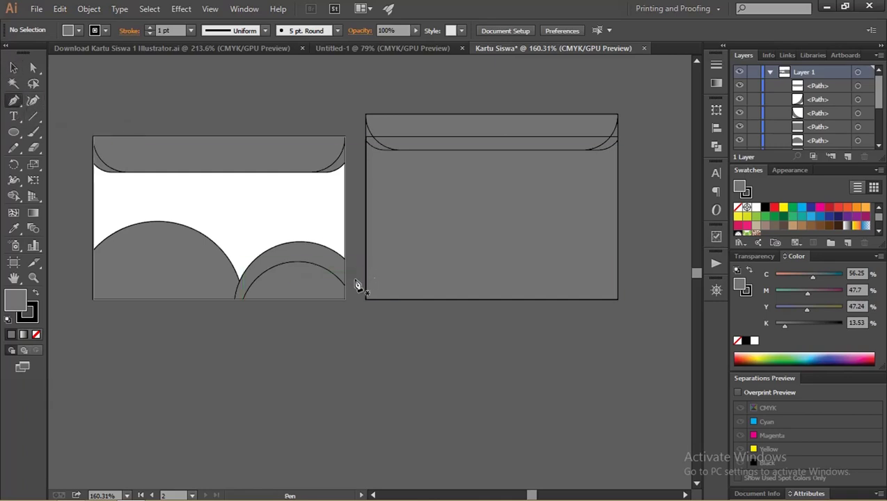
click(355, 277)
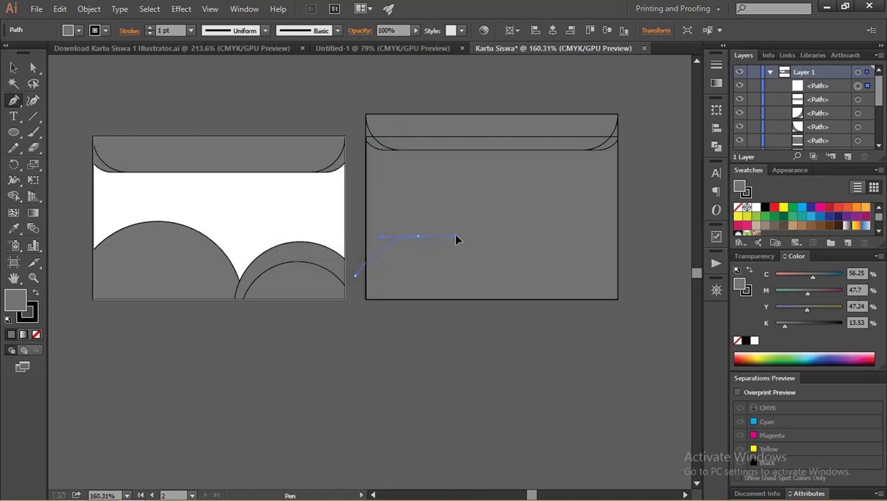
drag(417, 237, 458, 238)
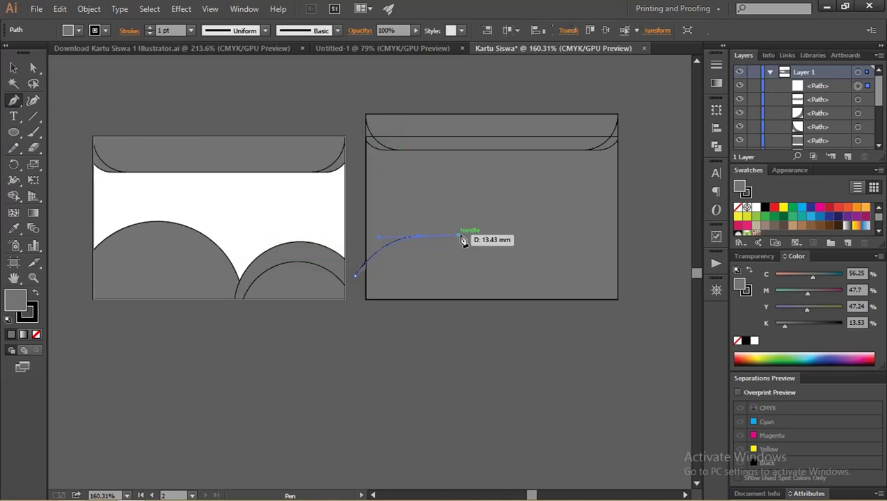
click(501, 274)
drag(518, 273, 526, 271)
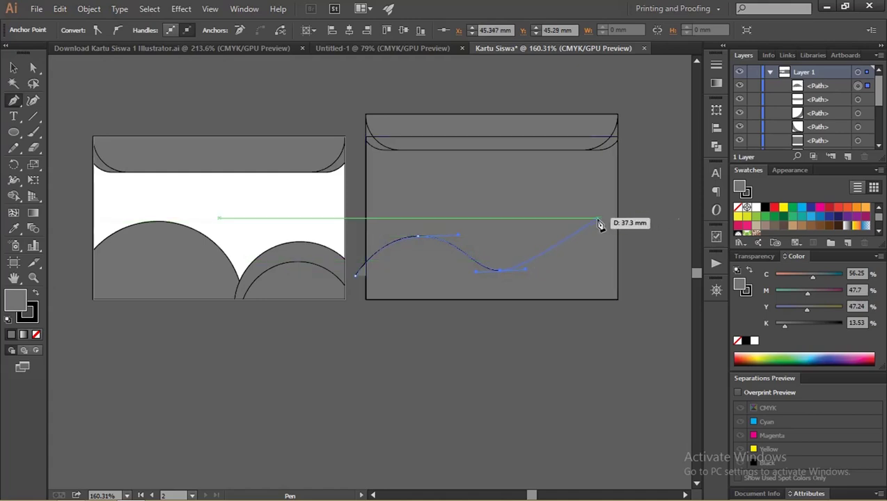
drag(597, 219, 624, 229)
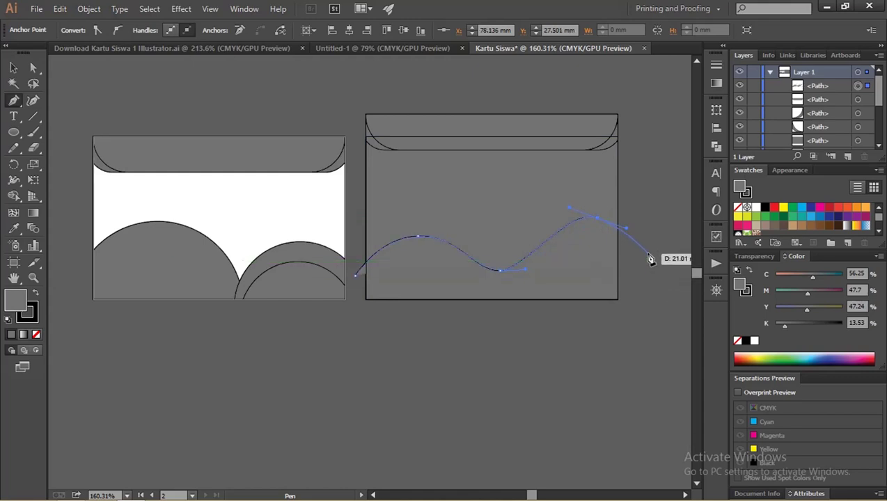
click(640, 246)
click(652, 312)
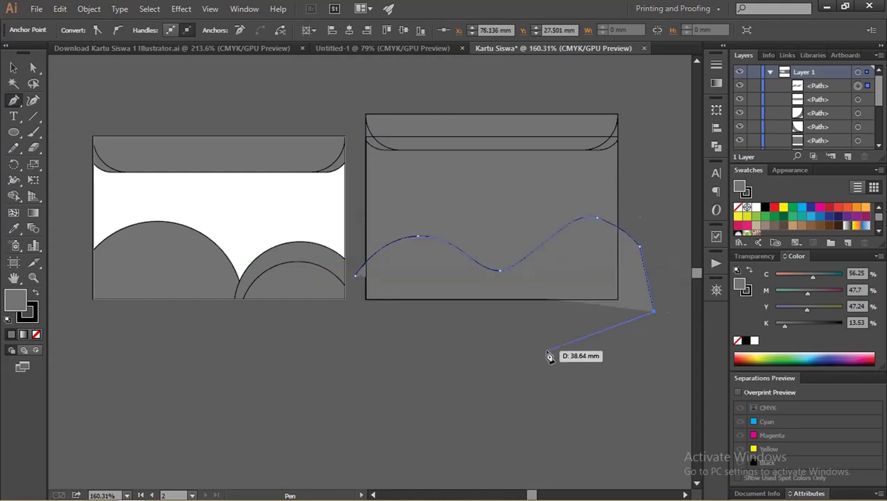
click(538, 350)
click(364, 312)
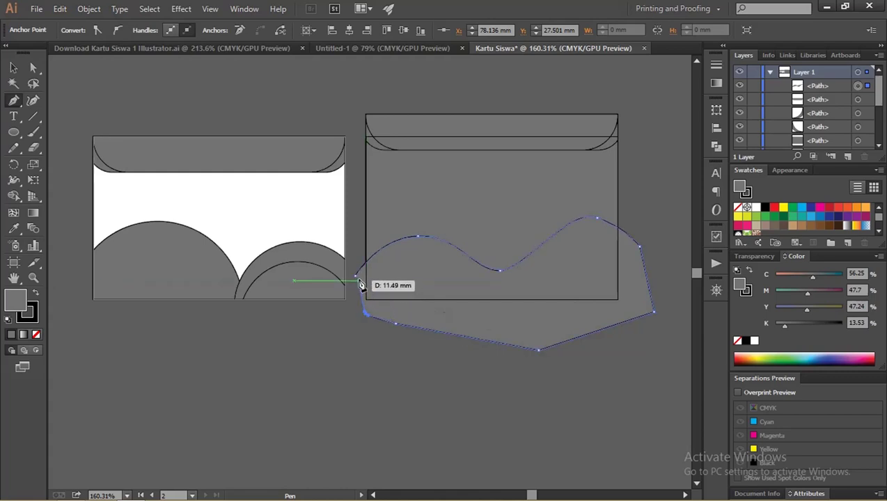
click(356, 277)
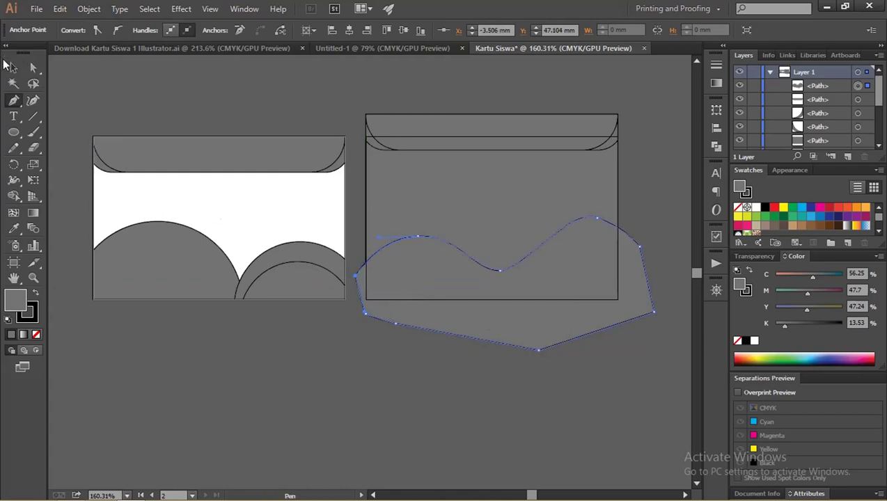
Step: Fill the wave shape with a light 30% gray swatch
click(13, 68)
click(125, 90)
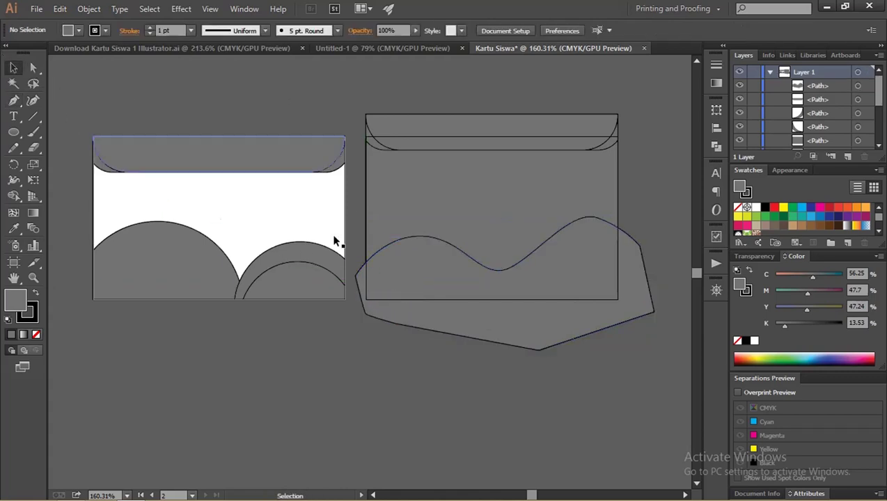
click(442, 284)
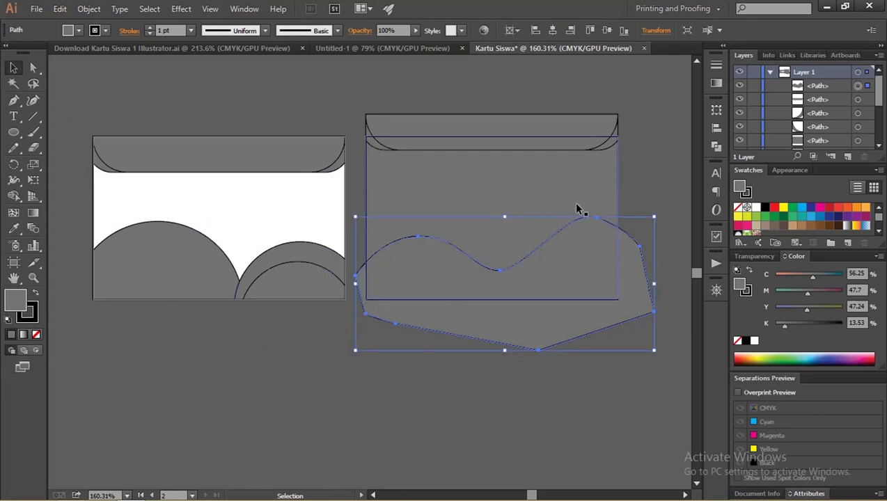
scroll(762, 224, down, 2)
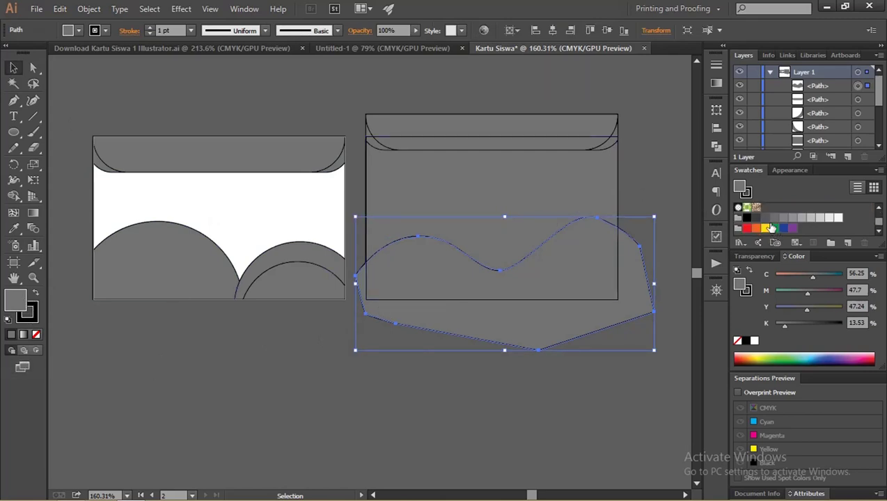
click(783, 219)
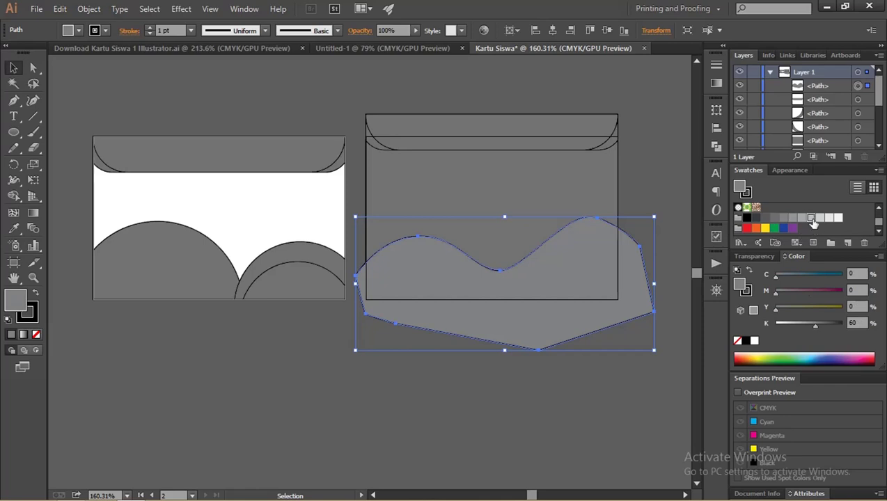
click(810, 219)
click(647, 187)
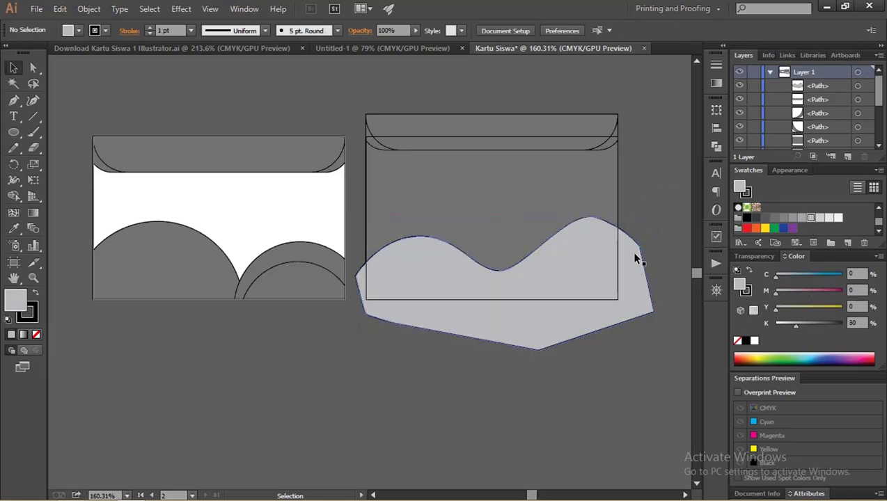
click(634, 254)
Step: Zoom in on the wave and lower its left hump with the Direct Selection tool
key(a)
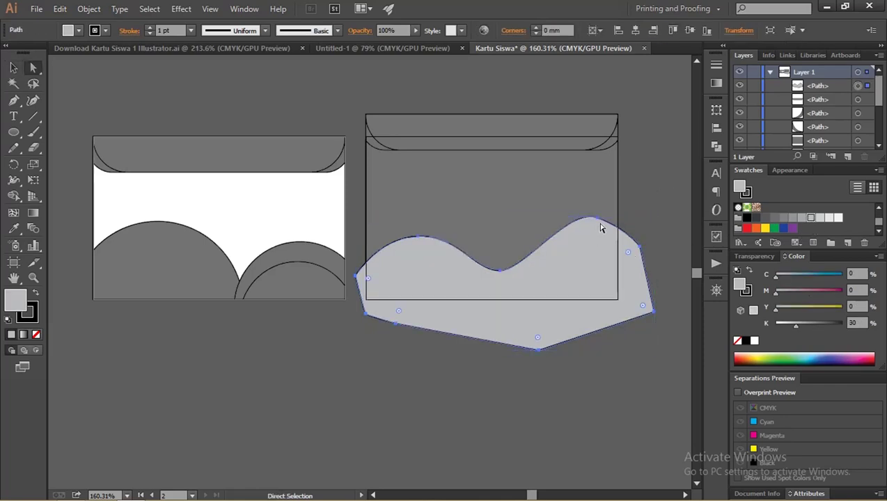
click(596, 219)
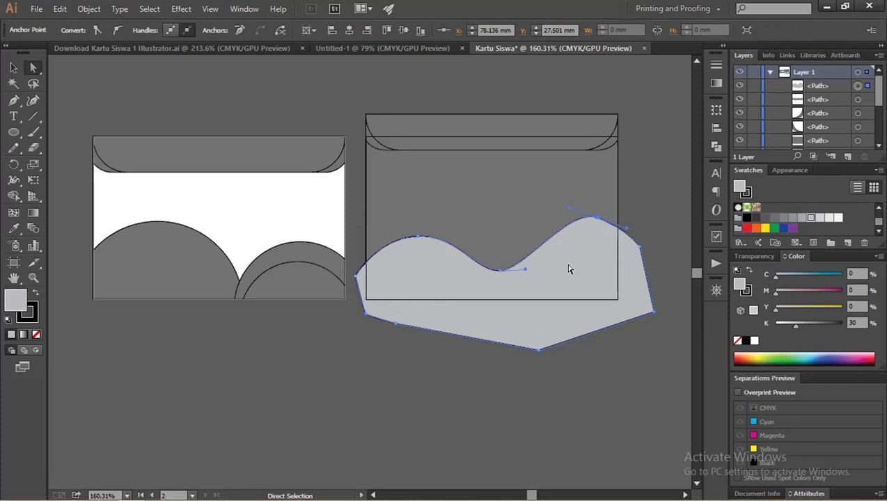
key(z)
drag(532, 259, 551, 261)
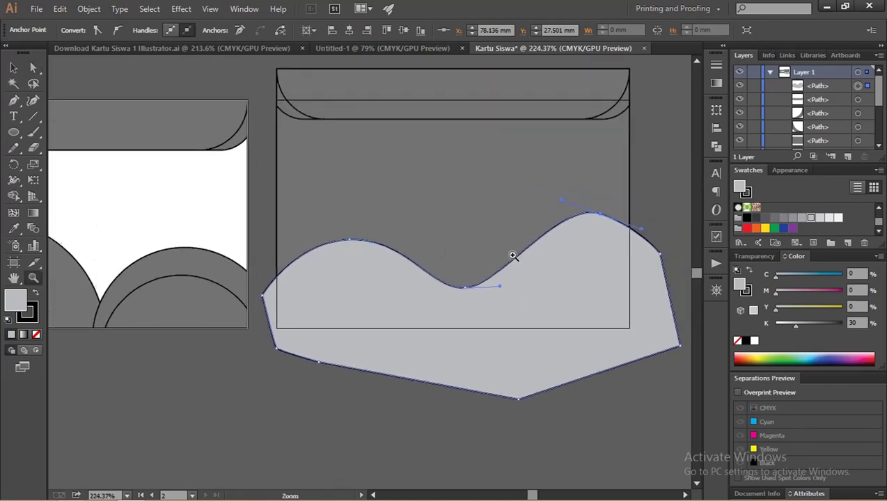
key(a)
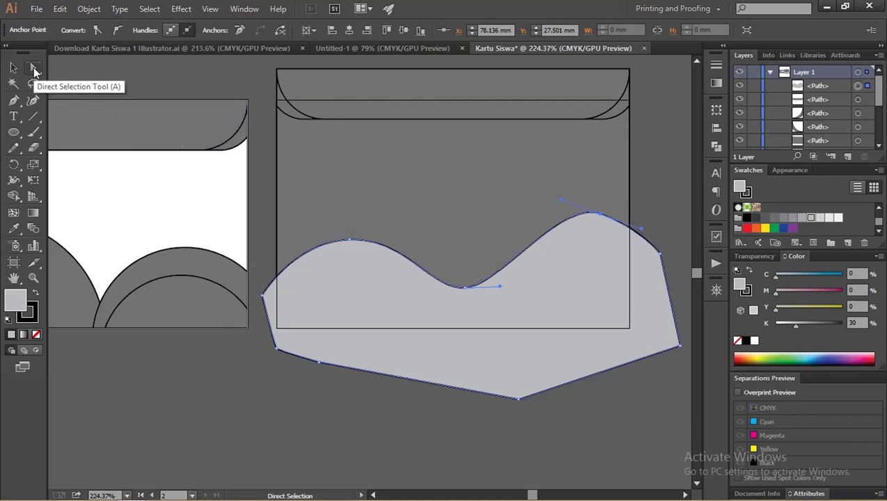
click(348, 240)
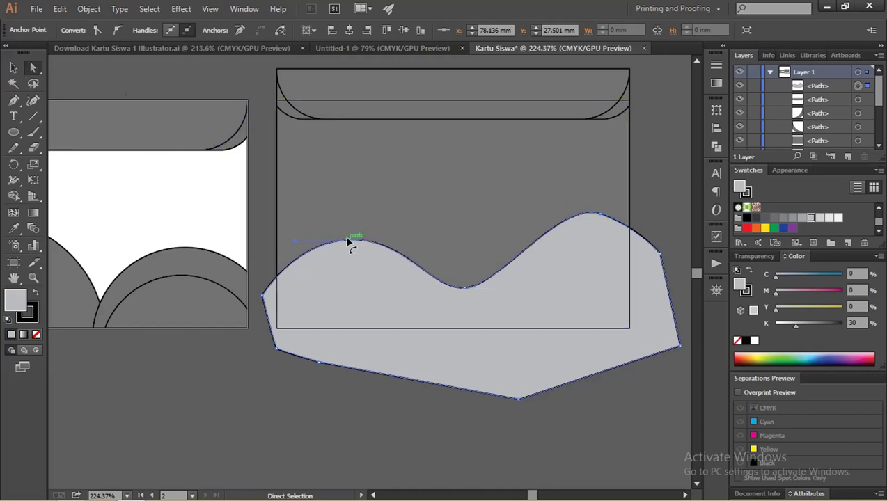
drag(347, 239, 338, 255)
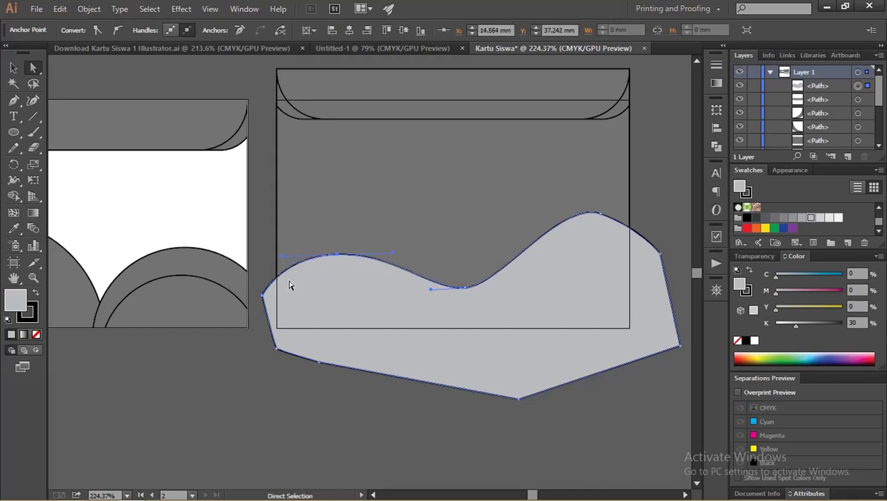
Step: Smooth the wave's left point and right crest, raising the right peak slightly
drag(262, 296, 258, 306)
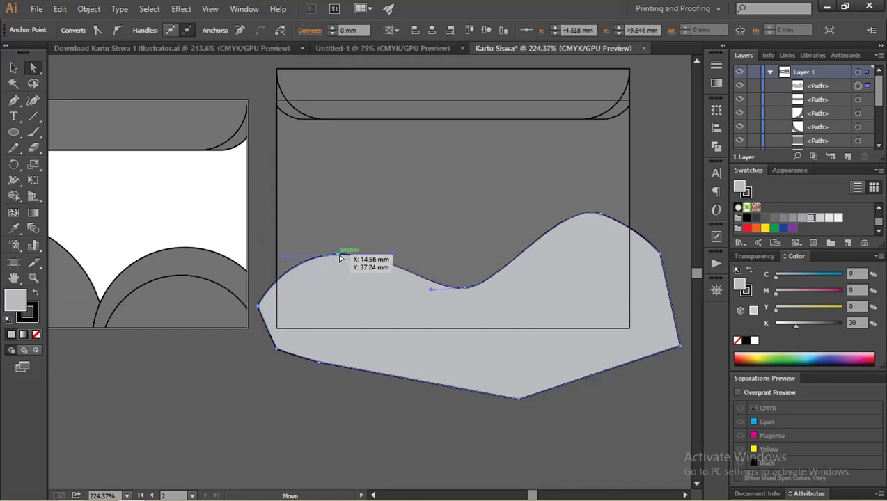
click(340, 259)
mouse_move(598, 213)
mouse_down()
mouse_move(608, 233)
mouse_move(632, 240)
mouse_up()
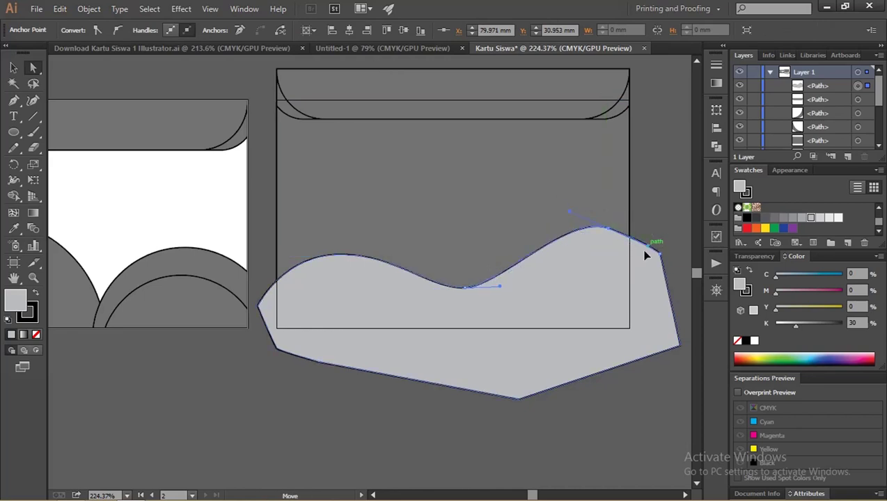
mouse_move(641, 253)
mouse_down()
mouse_move(647, 241)
mouse_move(589, 228)
mouse_up()
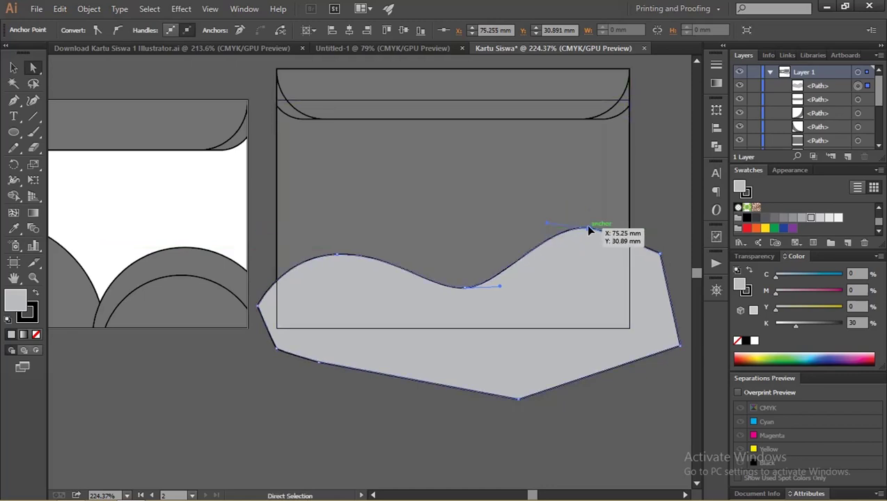
drag(589, 229, 583, 218)
click(16, 68)
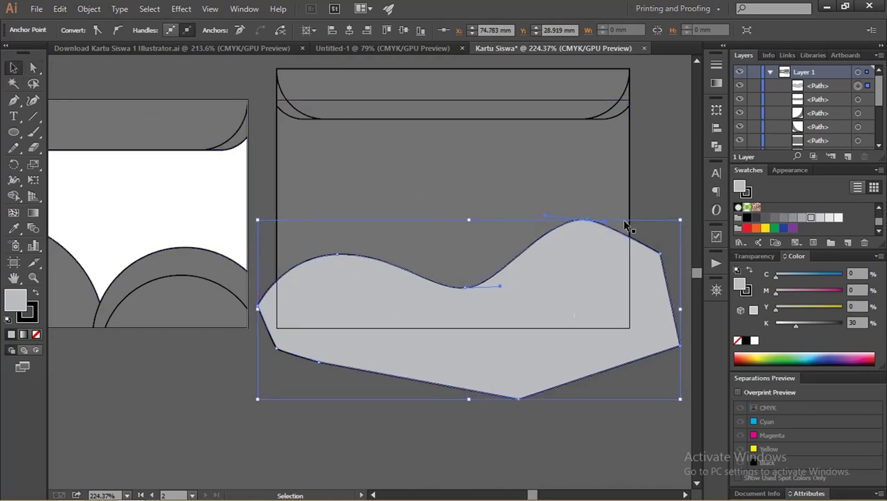
click(631, 190)
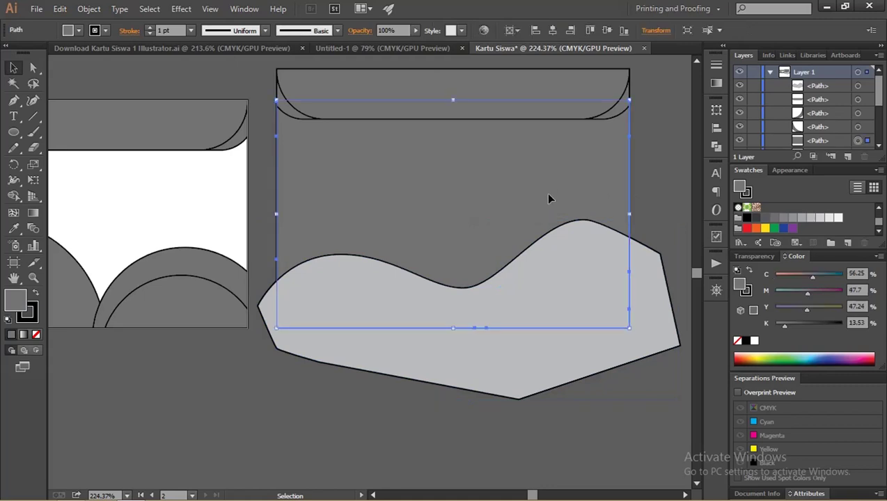
Step: Select the wave and the card's background rectangle, undoing an accidental move
drag(441, 197, 427, 197)
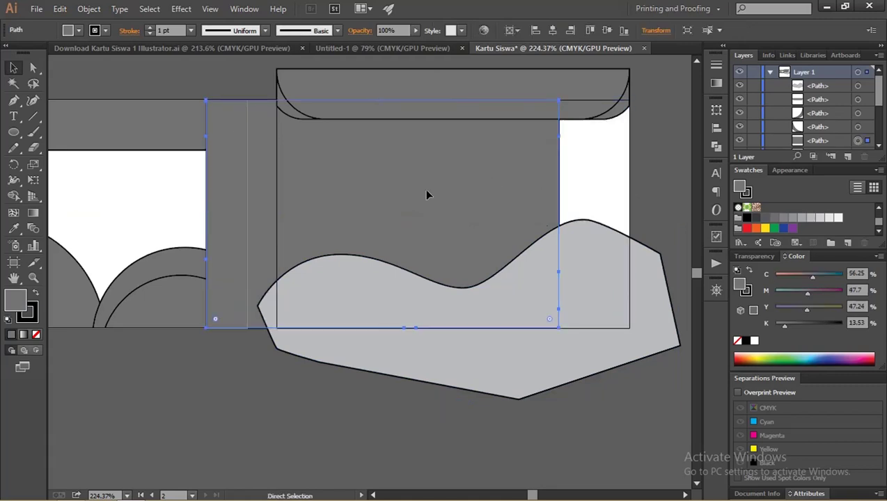
key(ctrl+z)
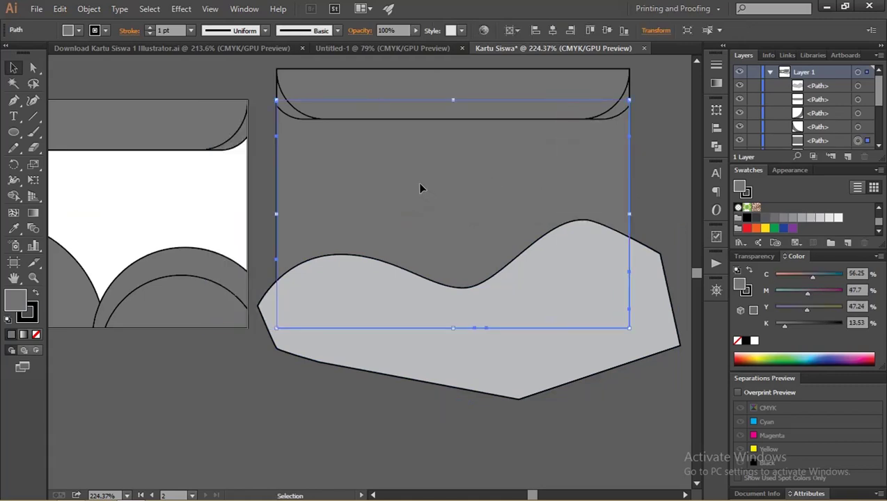
click(647, 225)
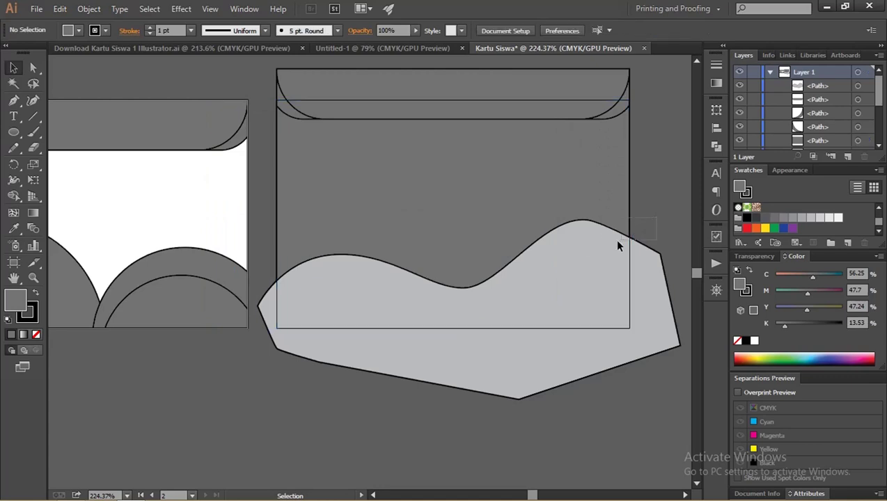
click(600, 262)
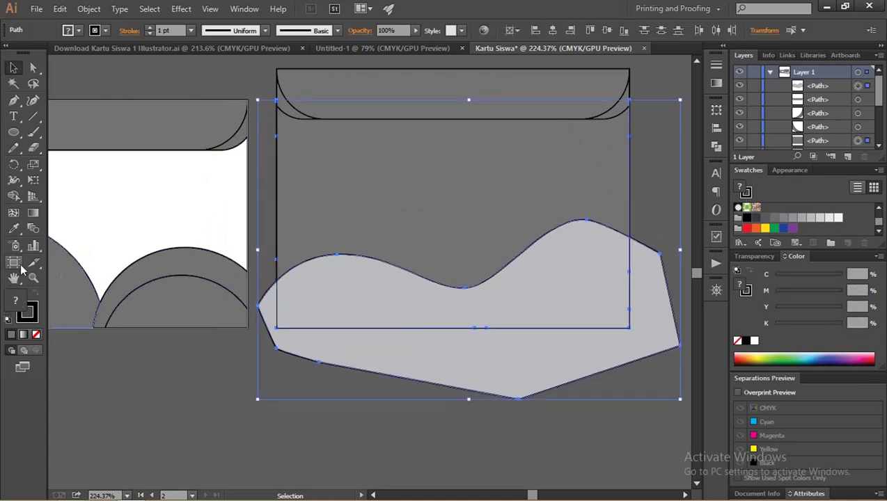
click(650, 198)
click(574, 181)
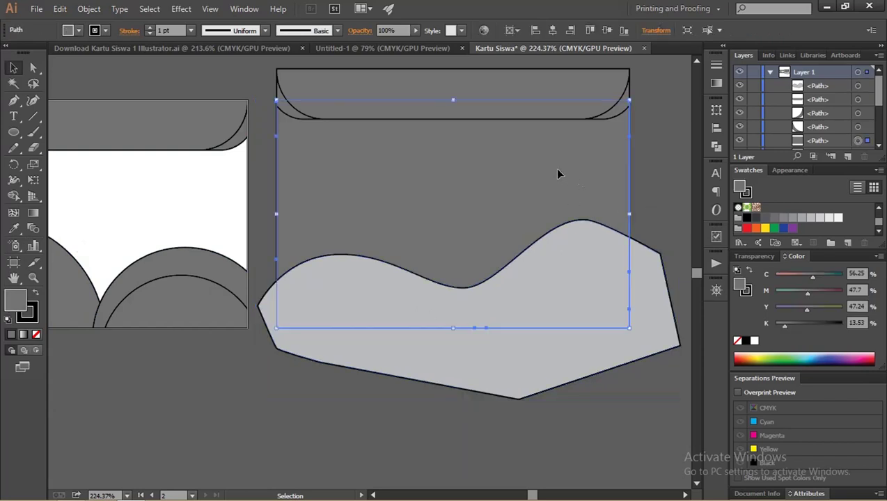
key(a)
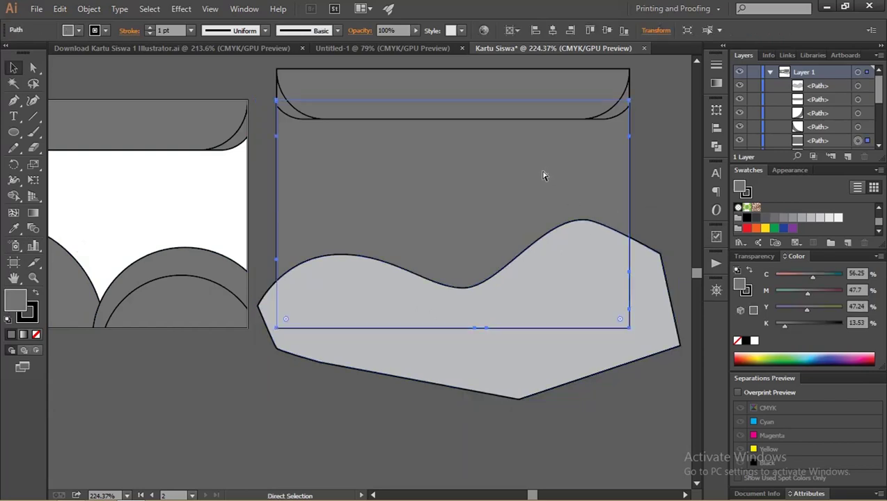
key(v)
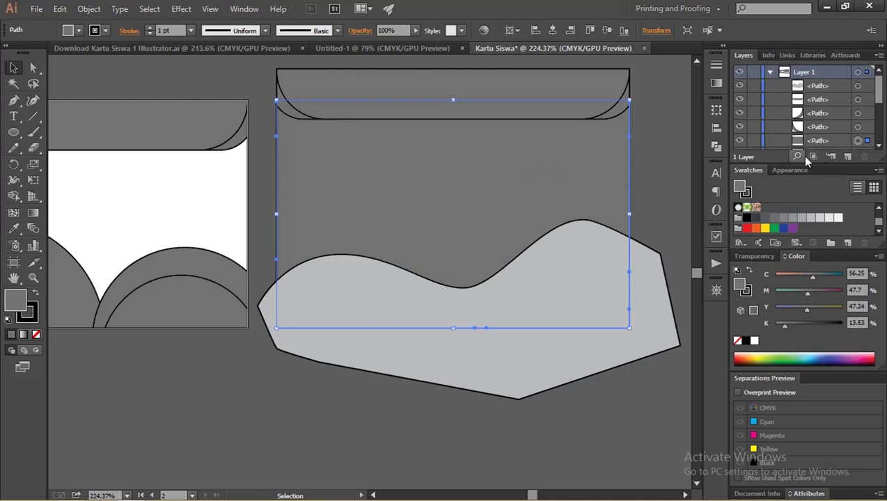
Step: Intersect the wave with the card rectangle in Pathfinder so it stays within the card
drag(878, 102, 876, 117)
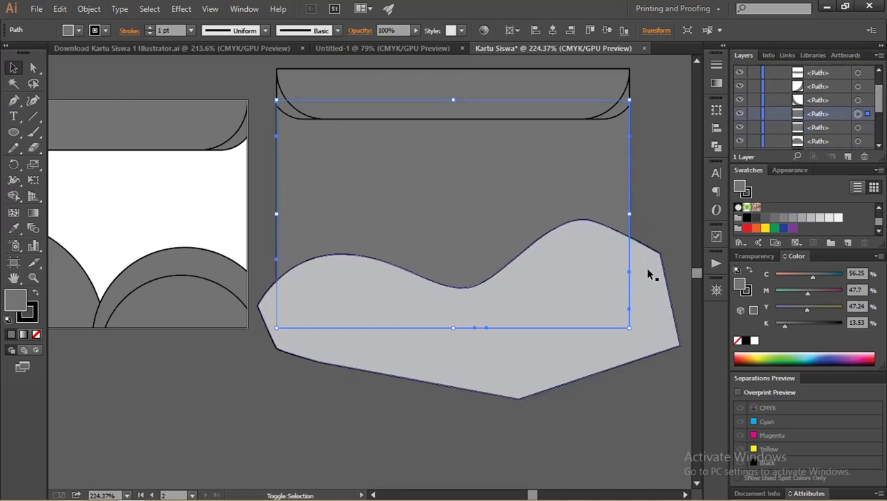
drag(648, 276, 525, 389)
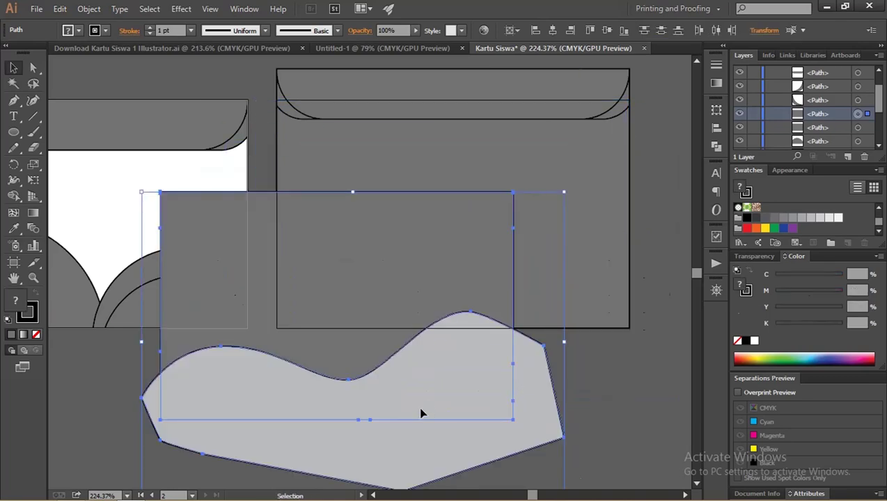
key(ctrl+z)
click(716, 145)
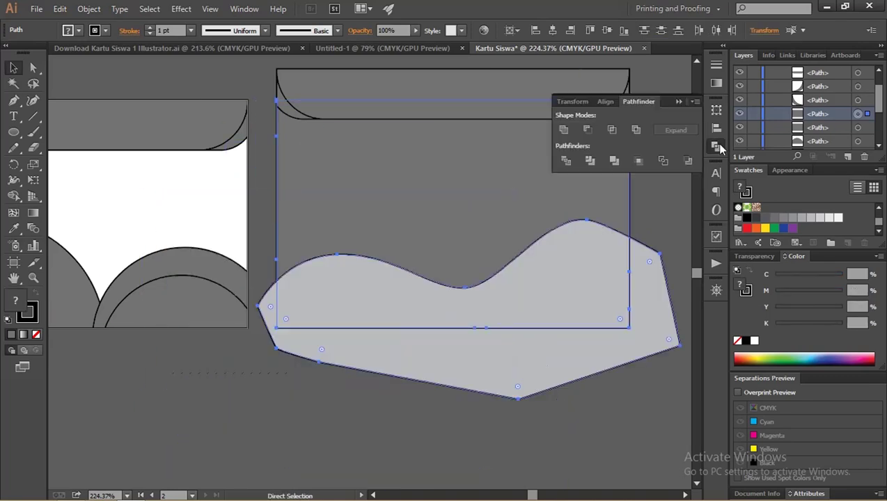
click(610, 131)
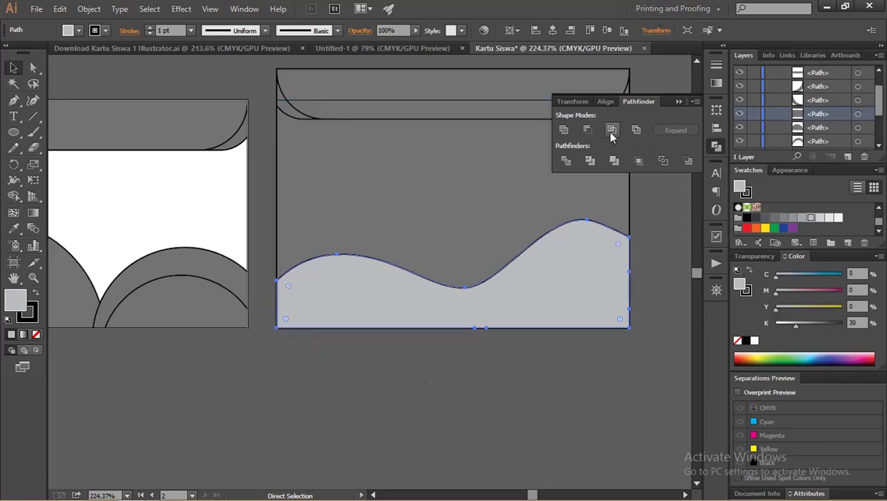
Step: Divide the top band curves and card rectangle with Pathfinder Divide
click(655, 216)
click(675, 103)
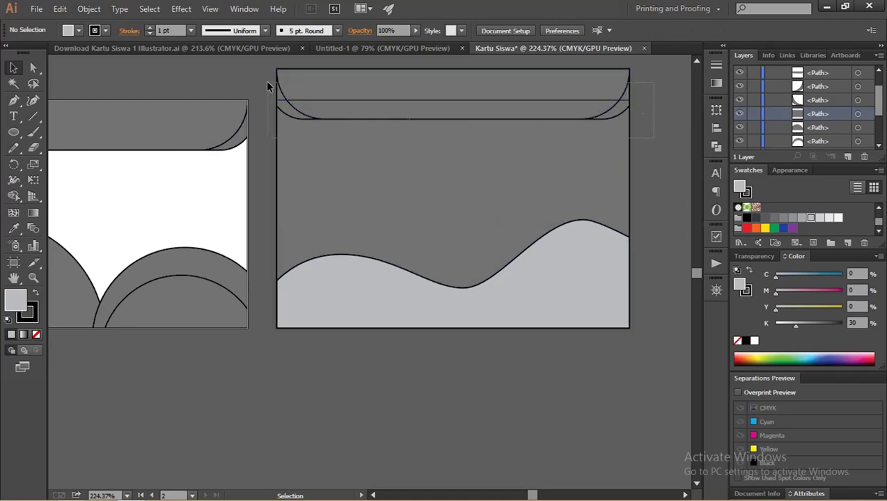
drag(266, 85, 282, 106)
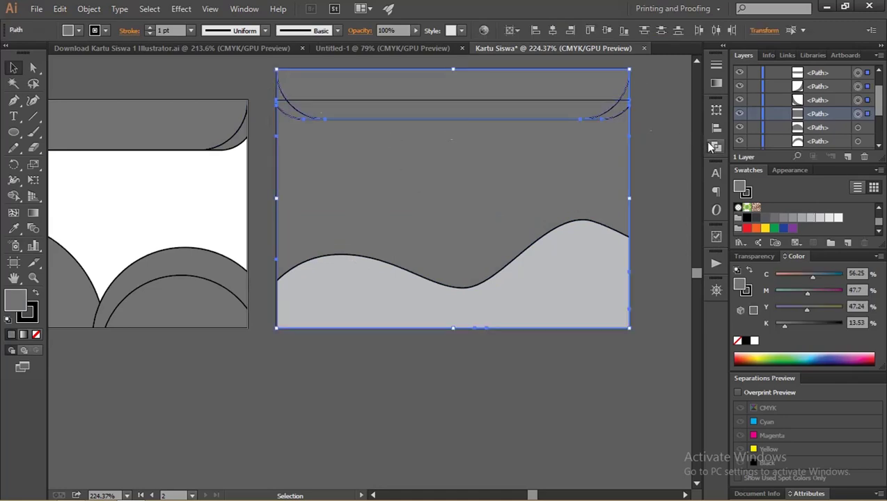
click(714, 147)
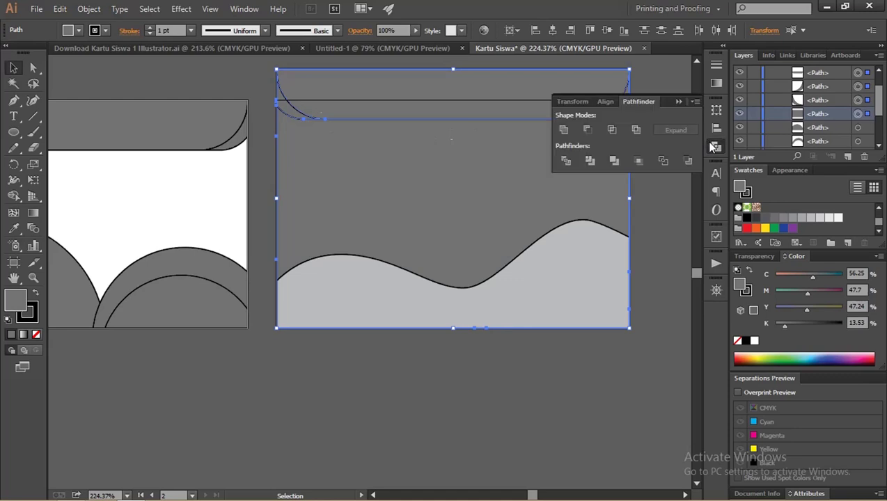
click(565, 161)
click(565, 161)
click(677, 100)
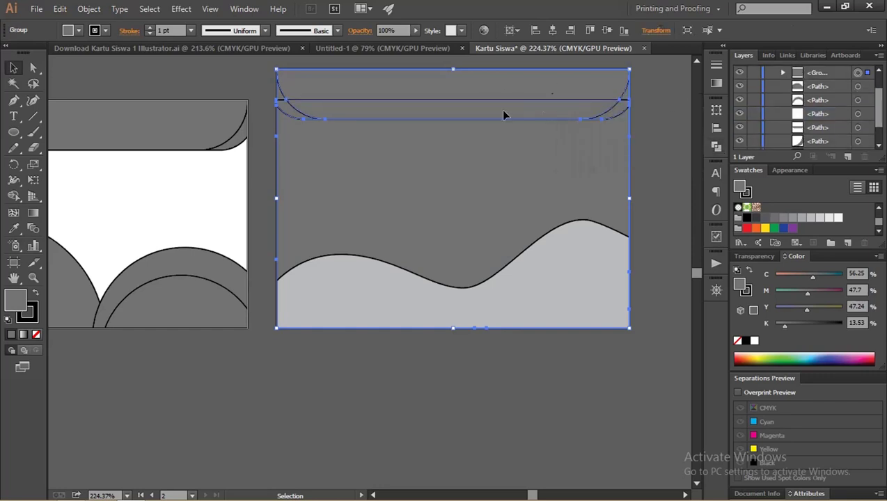
Step: Ungroup the divided pieces and delete the strip sticking out above the card
drag(569, 88, 526, 88)
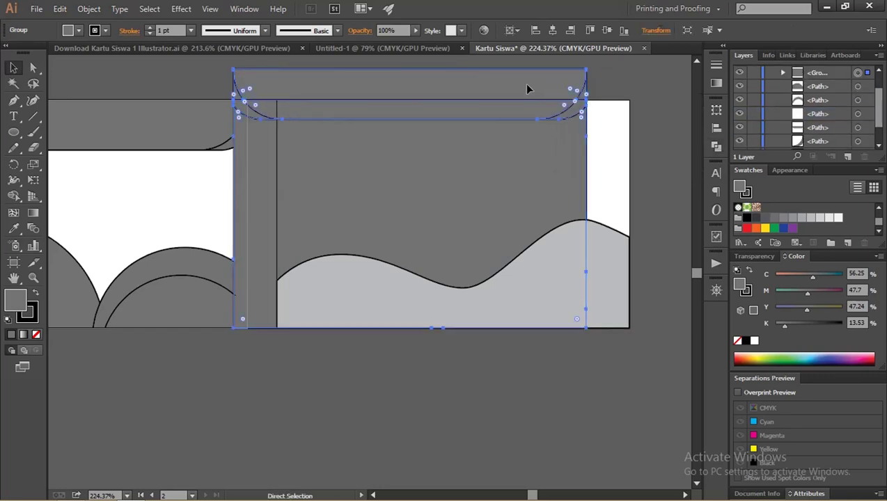
key(ctrl+z)
right_click(526, 84)
click(575, 159)
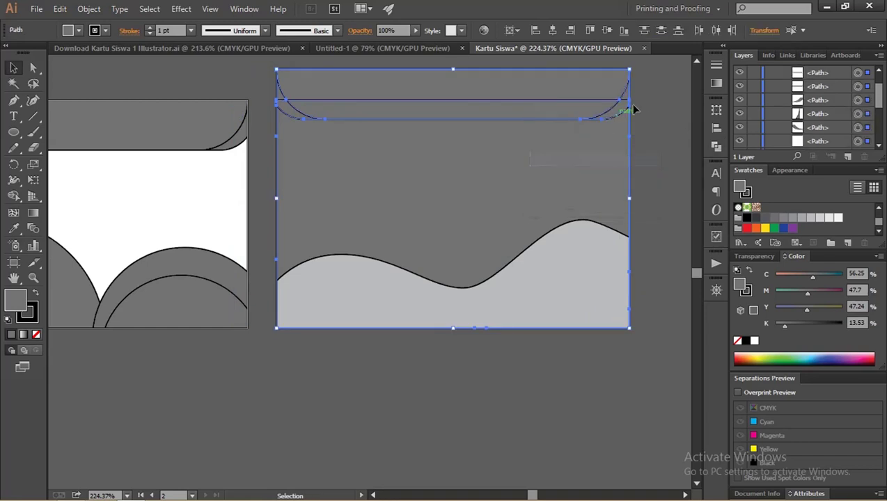
click(653, 88)
drag(265, 86, 263, 86)
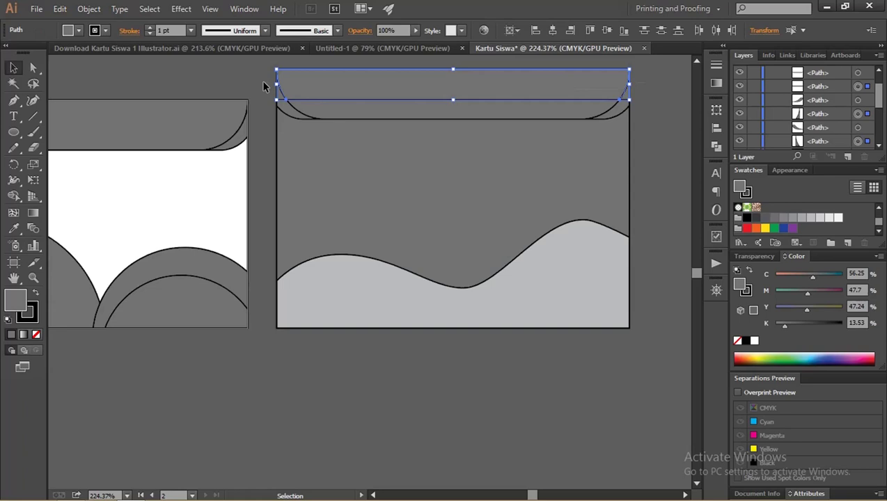
key(Delete)
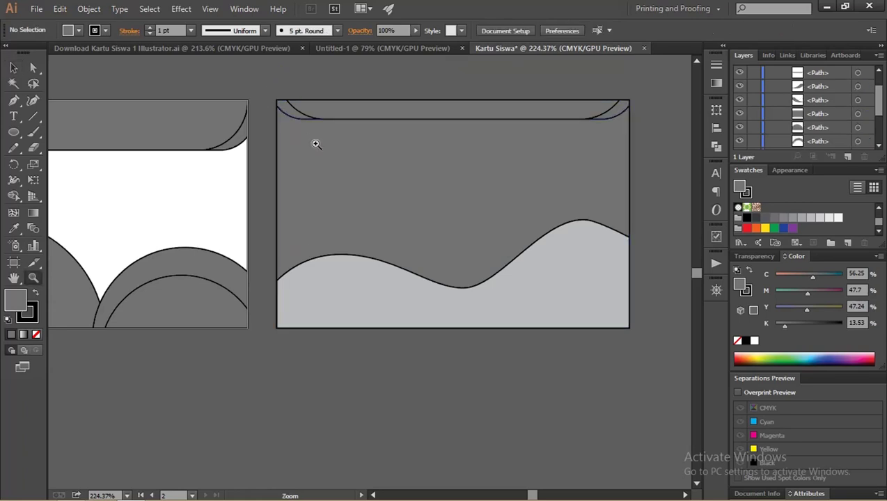
Step: Bring both cards into view and float the Swatches panel out beside the artwork
scroll(314, 143, down, 1)
mouse_move(253, 145)
mouse_down()
mouse_move(317, 165)
mouse_move(327, 154)
mouse_up()
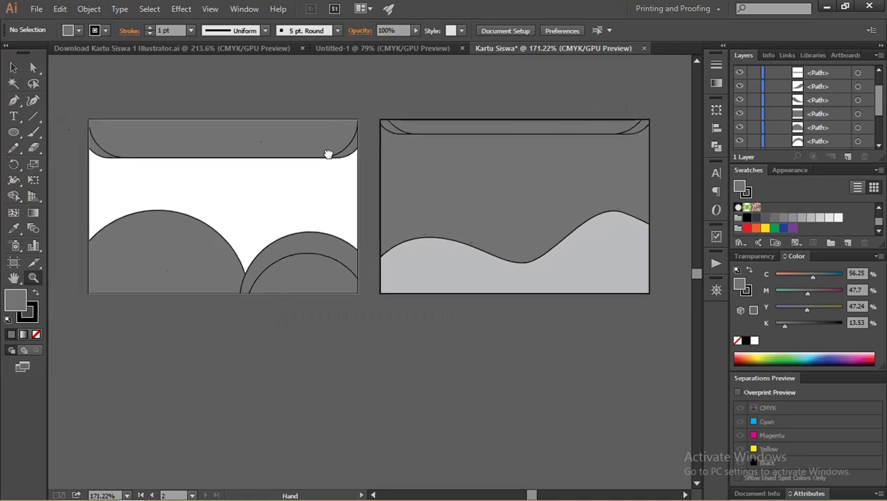
key(v)
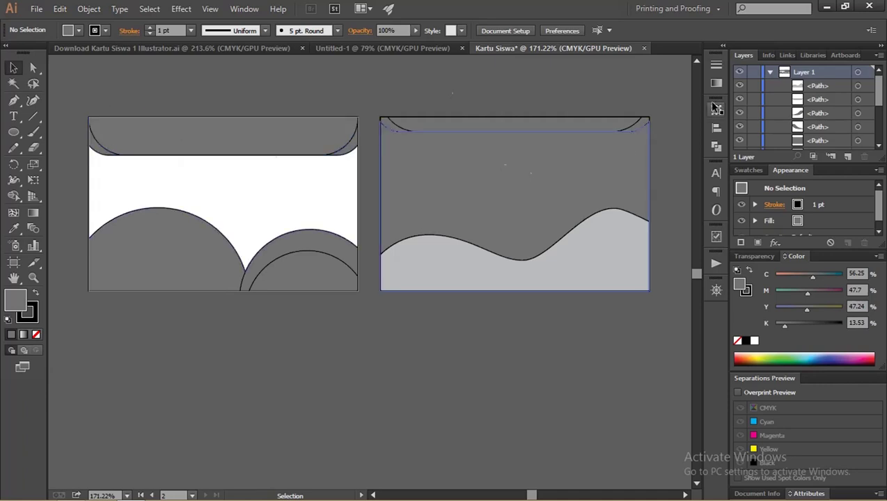
click(245, 9)
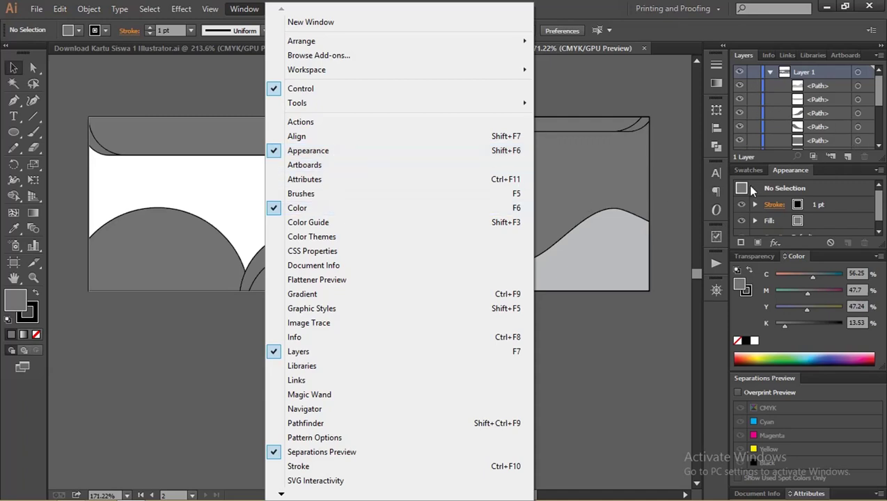
click(794, 257)
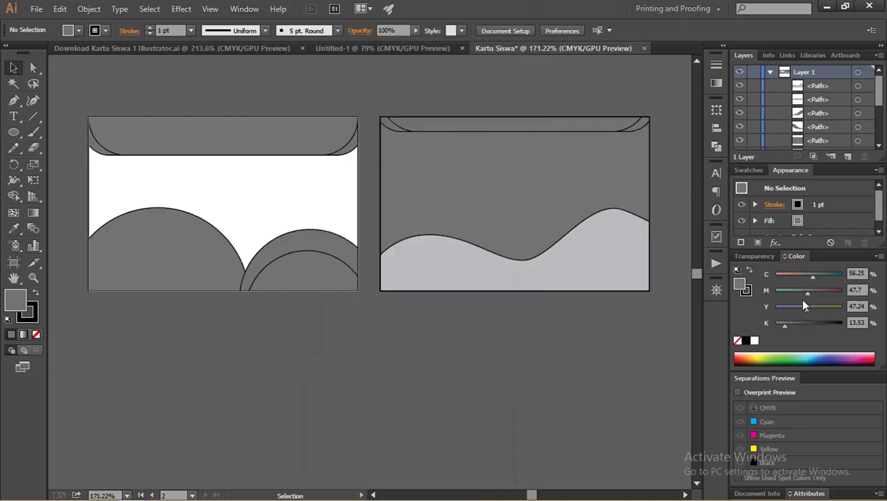
click(750, 170)
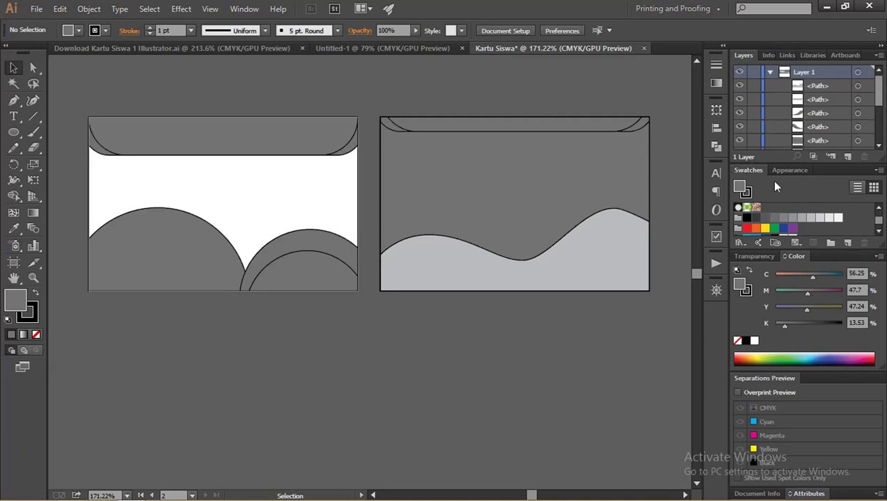
mouse_move(745, 171)
mouse_down()
mouse_move(608, 286)
mouse_move(596, 184)
mouse_move(436, 109)
mouse_up()
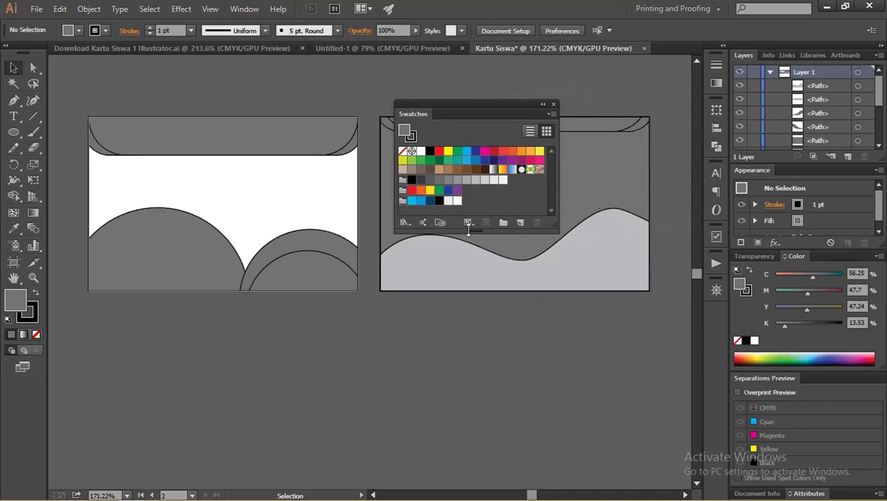
Step: Enlarge the Swatches panel and fill the first card's arcs dark blue, blue and light blue
drag(468, 232, 468, 262)
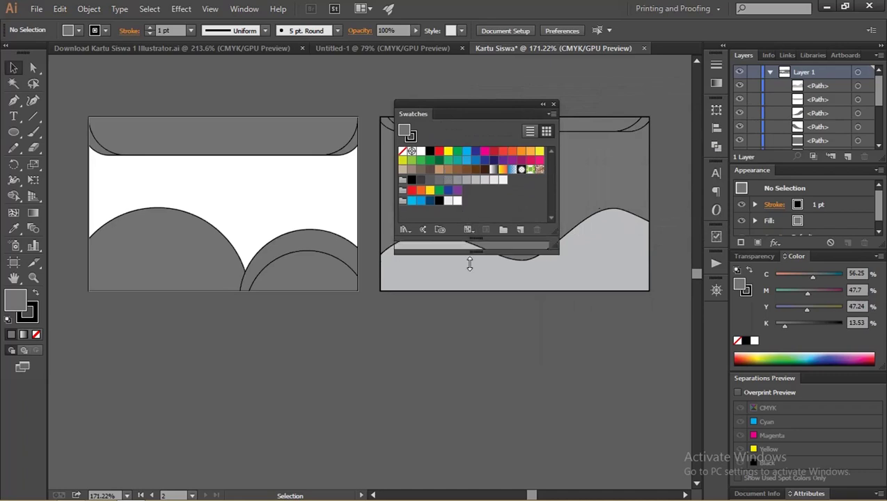
click(331, 267)
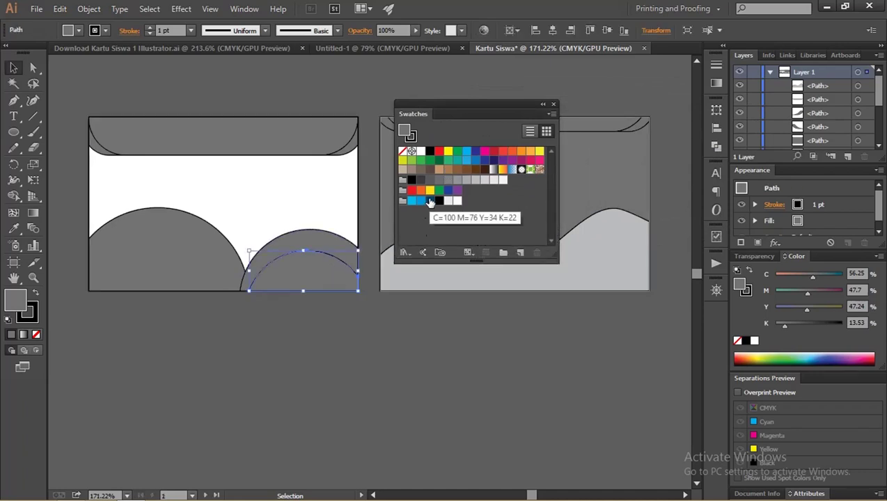
click(429, 202)
shift+click(336, 242)
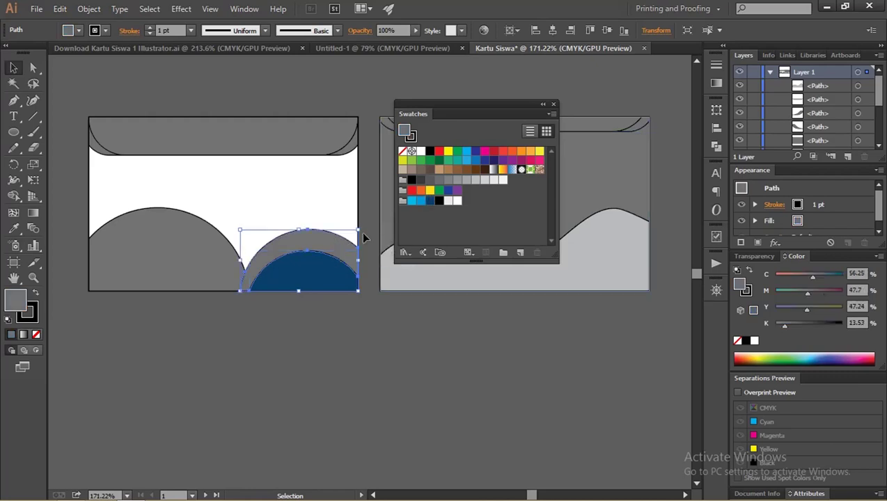
click(423, 204)
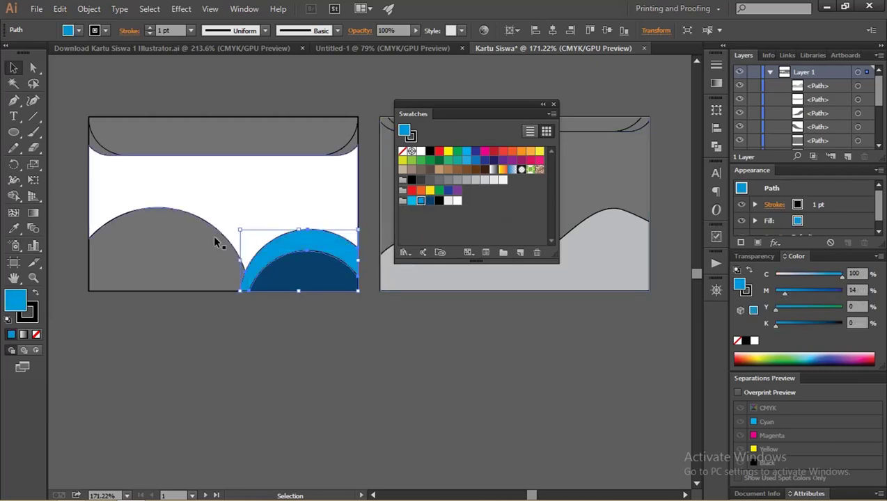
click(218, 243)
click(411, 201)
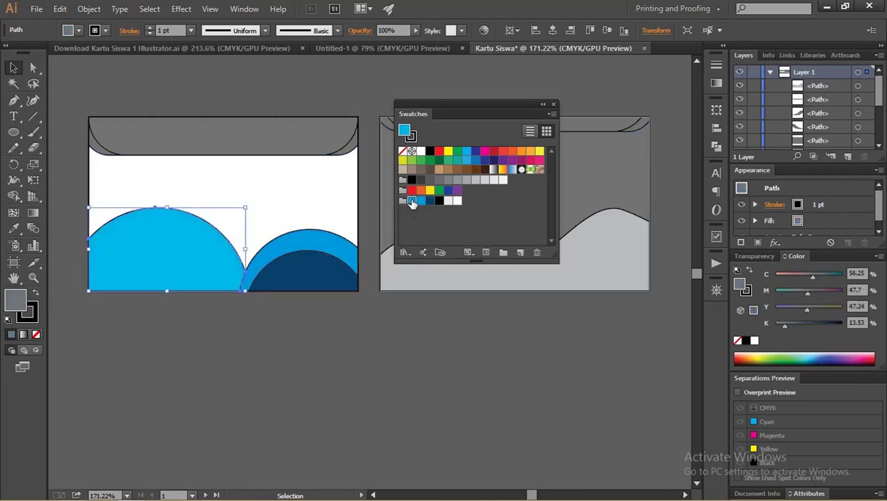
click(204, 339)
Step: Fill the top band dark navy and both corner pieces light blue
click(206, 137)
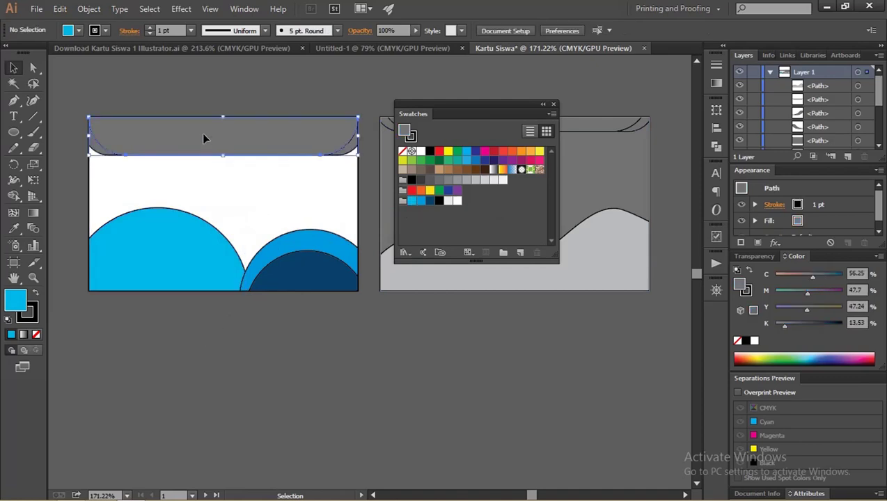
click(430, 201)
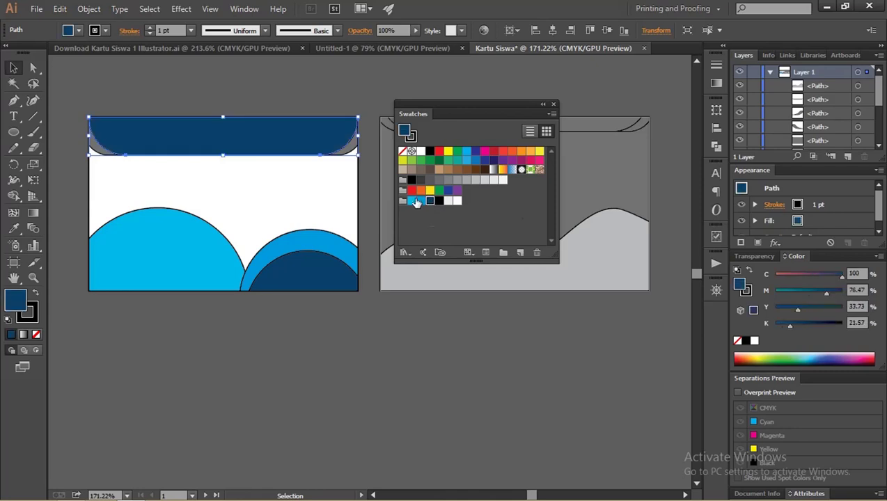
drag(318, 113, 358, 155)
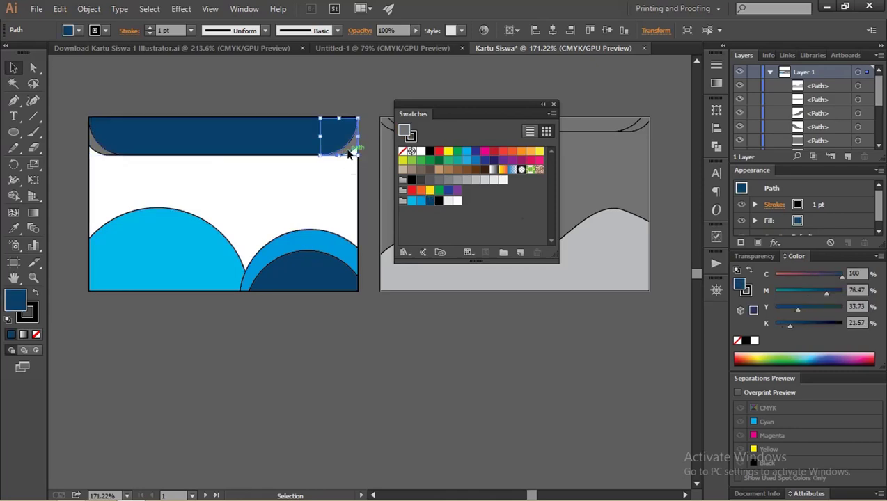
shift+click(90, 145)
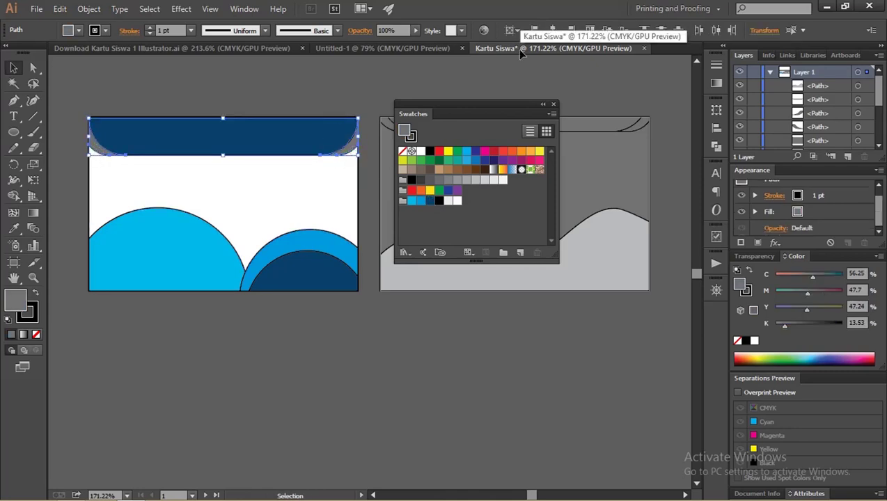
click(421, 201)
click(305, 84)
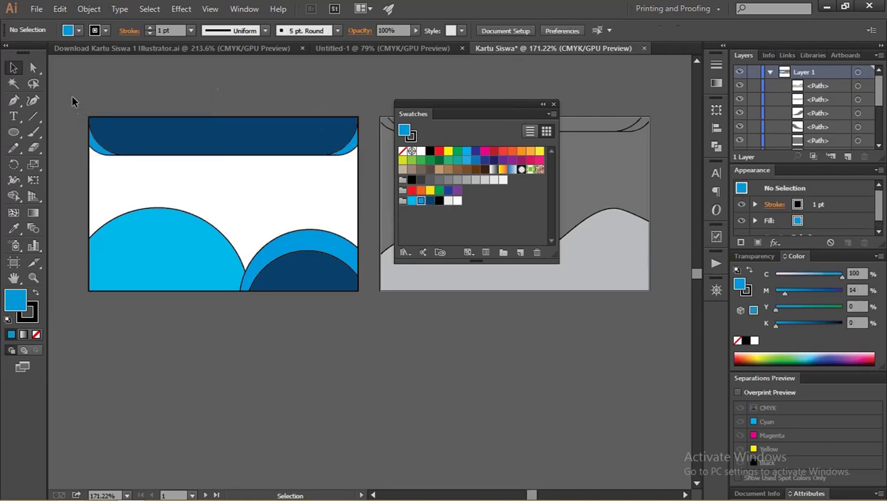
Step: Set the stroke to None on all the first card's shapes
mouse_move(73, 98)
mouse_down()
mouse_move(353, 275)
mouse_move(360, 300)
mouse_move(350, 315)
mouse_up()
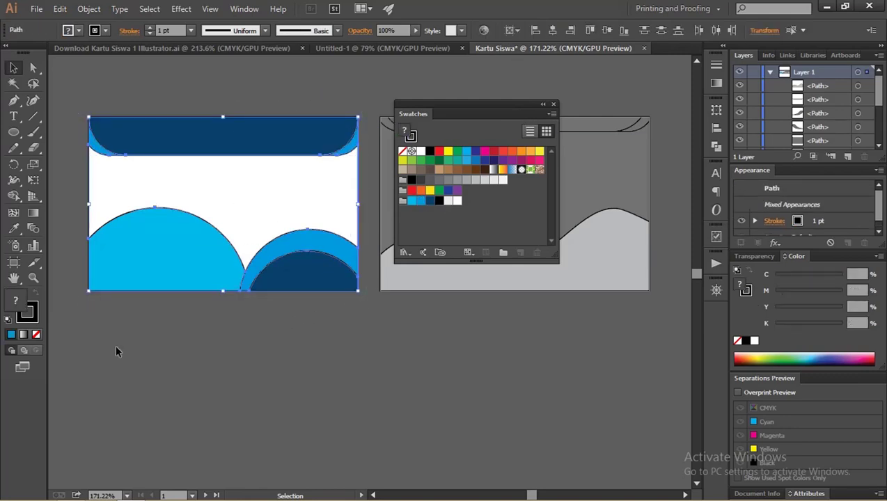
click(37, 336)
click(223, 346)
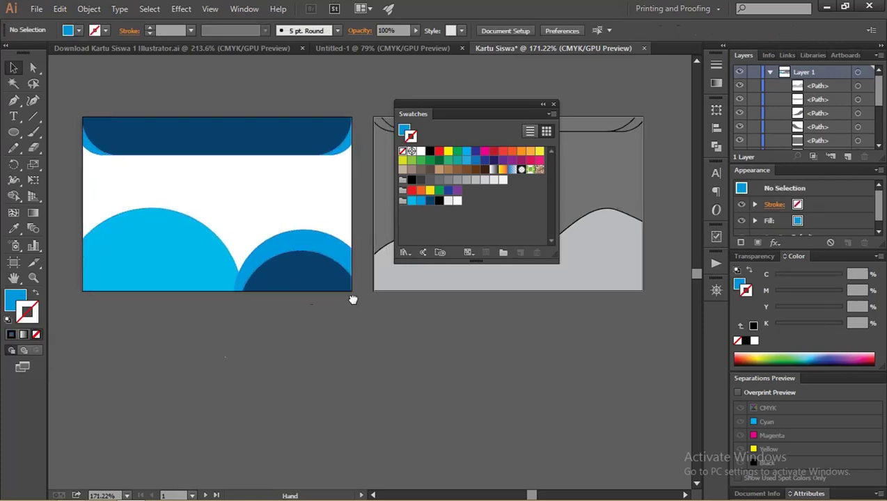
mouse_move(353, 297)
mouse_down()
mouse_move(148, 287)
mouse_move(179, 323)
mouse_up()
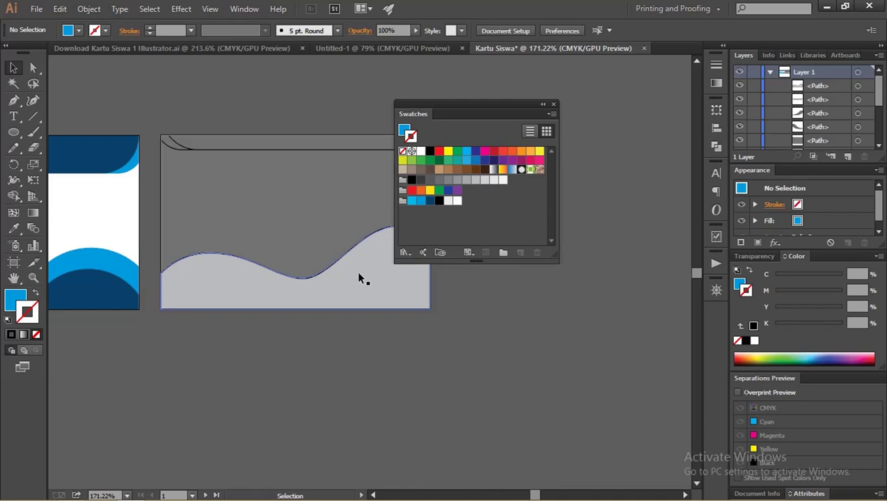
Step: Fill the wave dark blue and remove its outline
click(360, 278)
key(x)
click(430, 201)
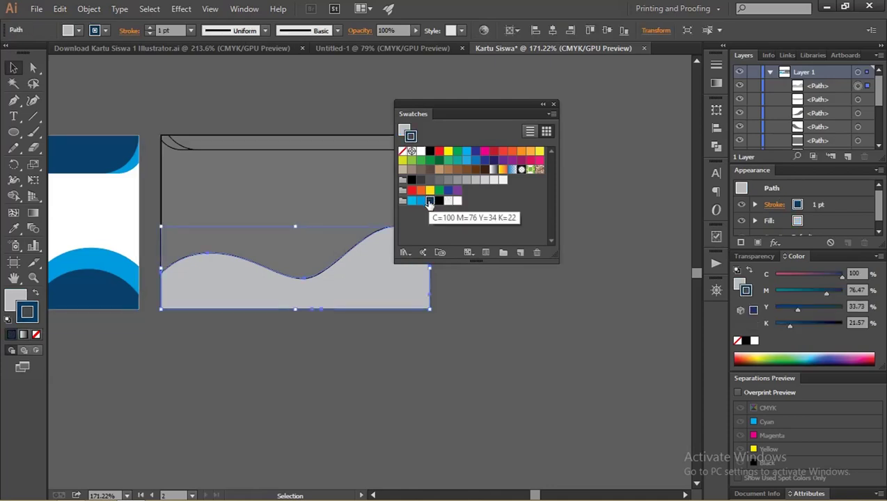
click(15, 299)
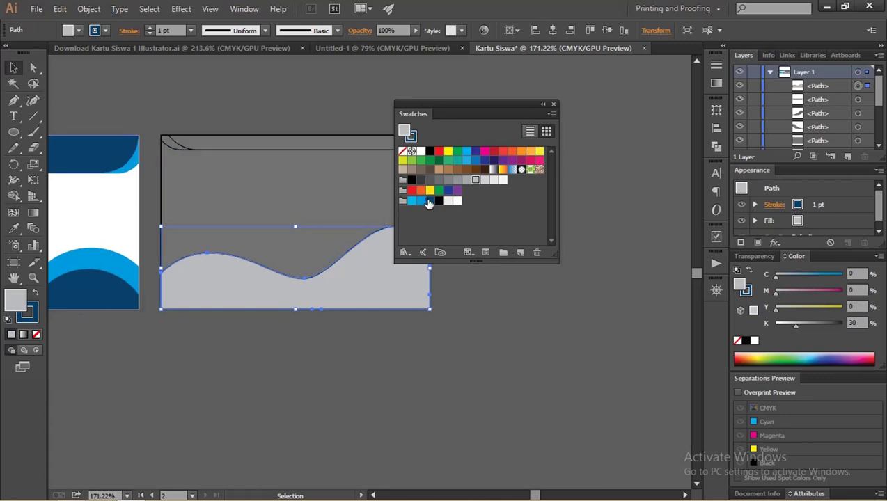
click(429, 202)
click(31, 314)
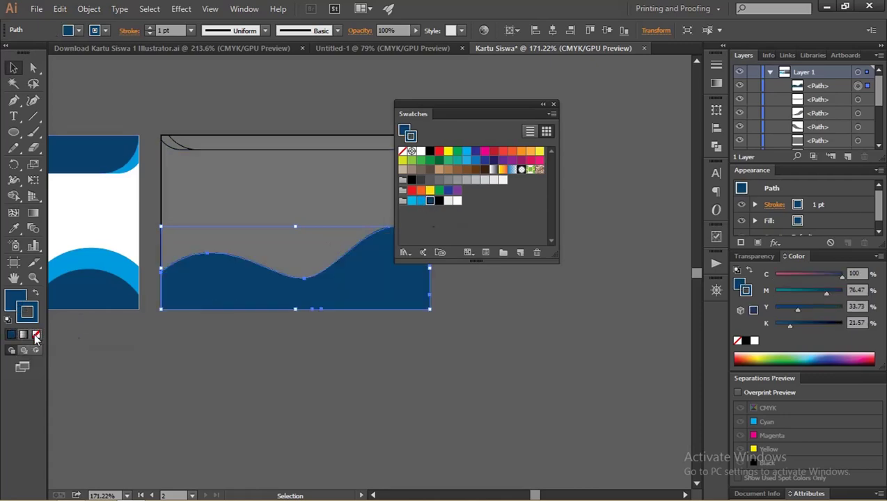
click(36, 334)
click(207, 356)
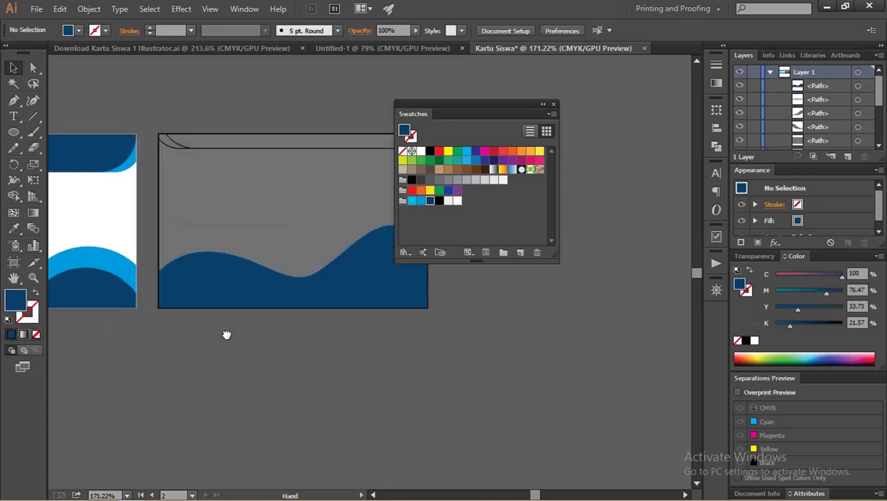
Step: Fill the second card's grey background with dark blue
drag(227, 335, 204, 393)
click(203, 288)
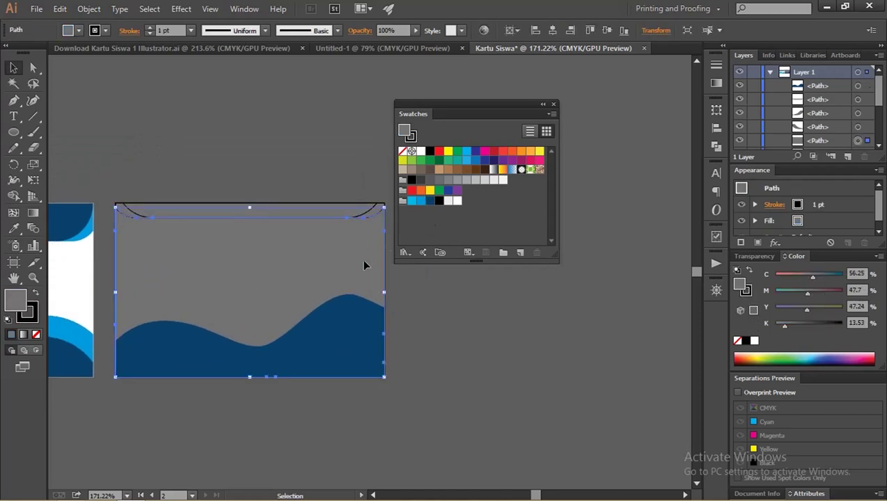
click(426, 311)
click(307, 259)
click(429, 200)
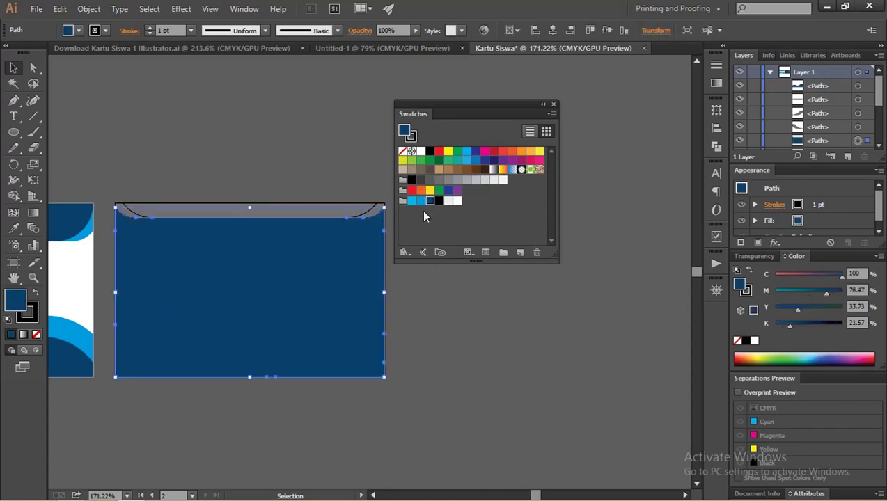
Step: Fill the bottom wave and the top band with light blue
click(355, 332)
click(421, 200)
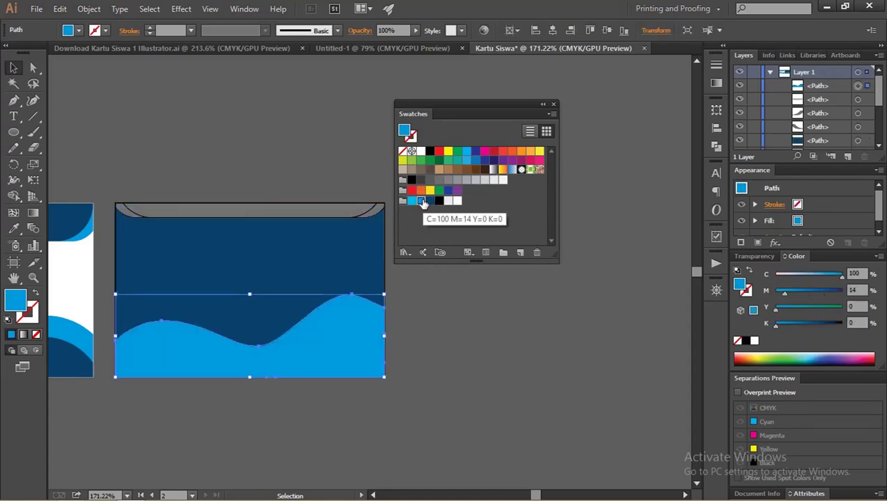
click(431, 308)
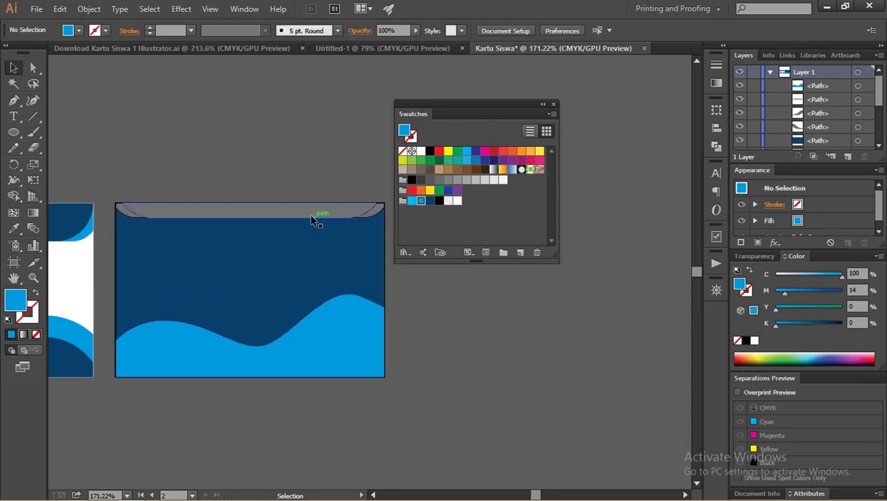
click(309, 208)
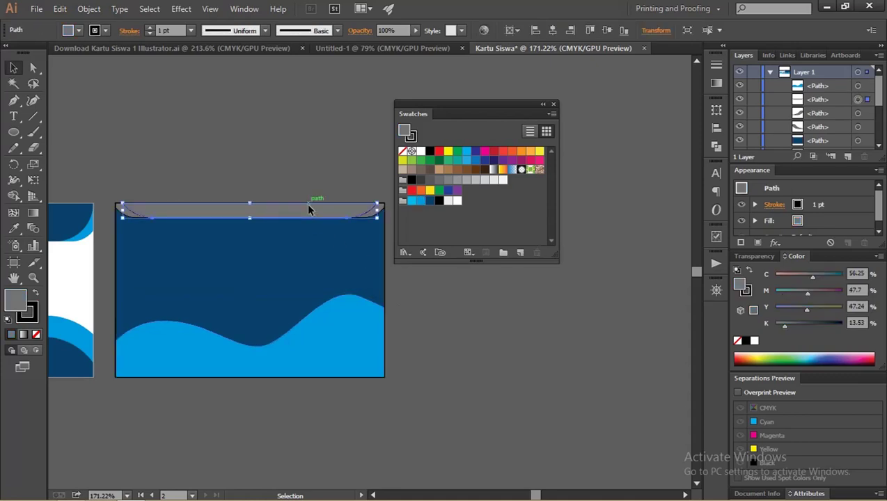
click(421, 202)
click(372, 189)
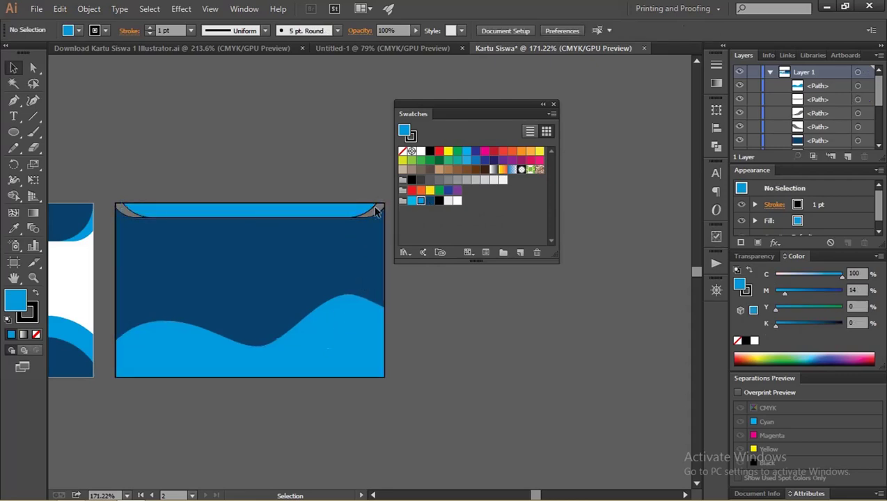
Step: Fill the top-left and top-right corner pieces with white
click(376, 209)
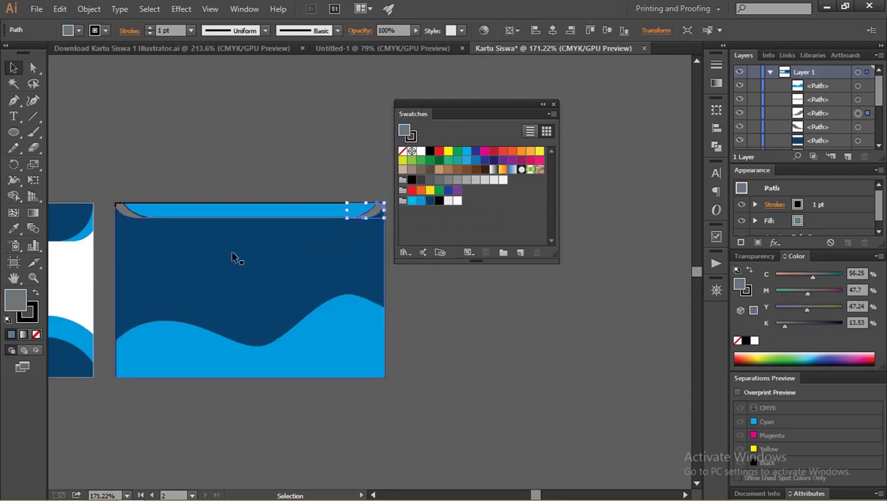
shift+click(122, 208)
click(143, 197)
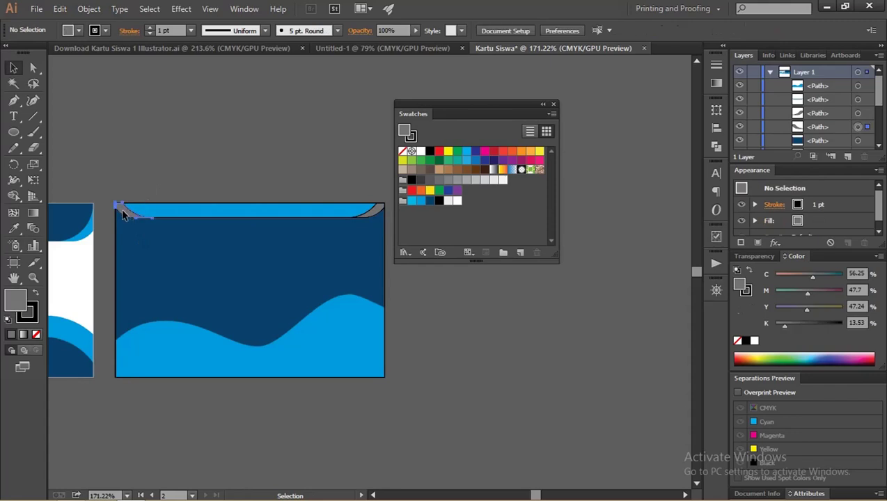
shift+click(381, 212)
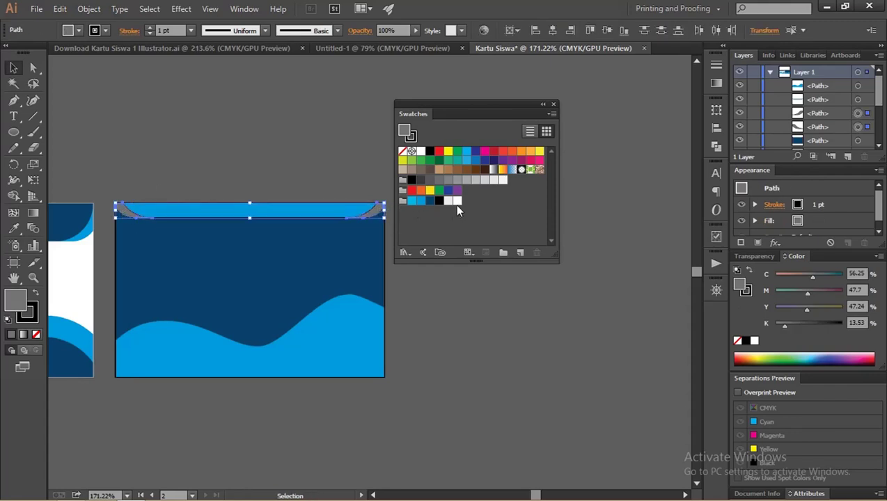
click(456, 200)
Step: Remove the outlines from all of the second card's shapes
drag(435, 414, 101, 182)
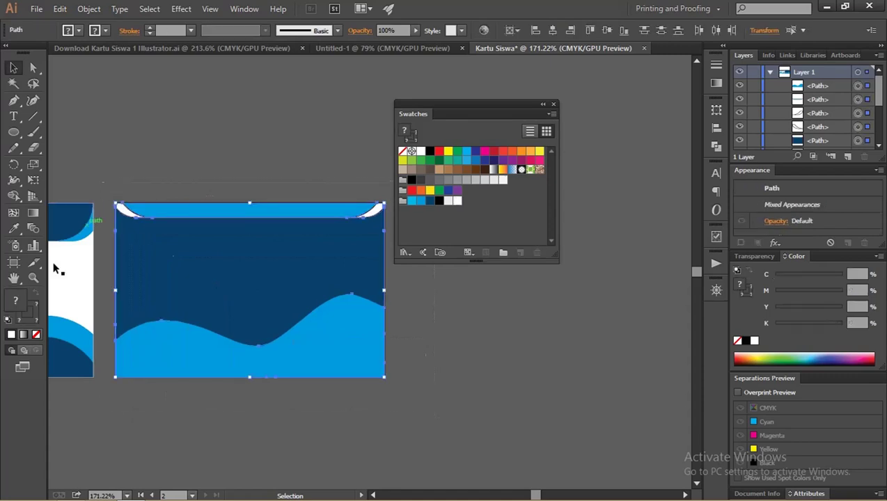
click(37, 334)
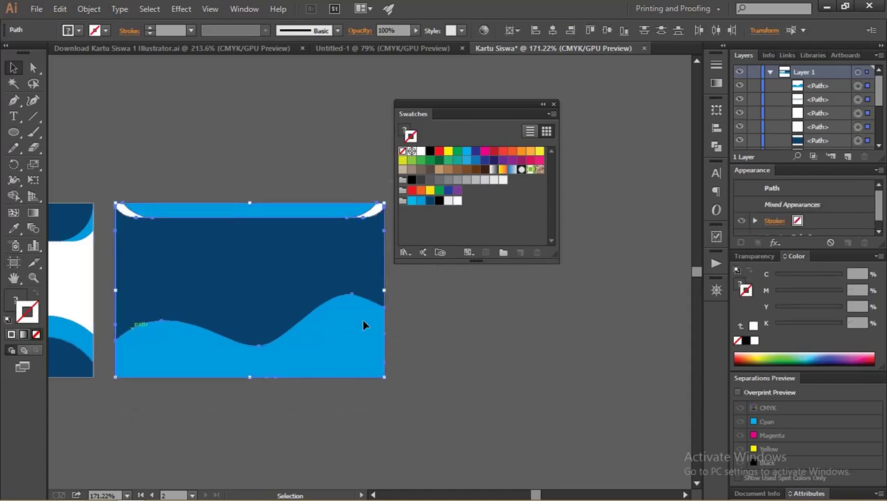
click(429, 304)
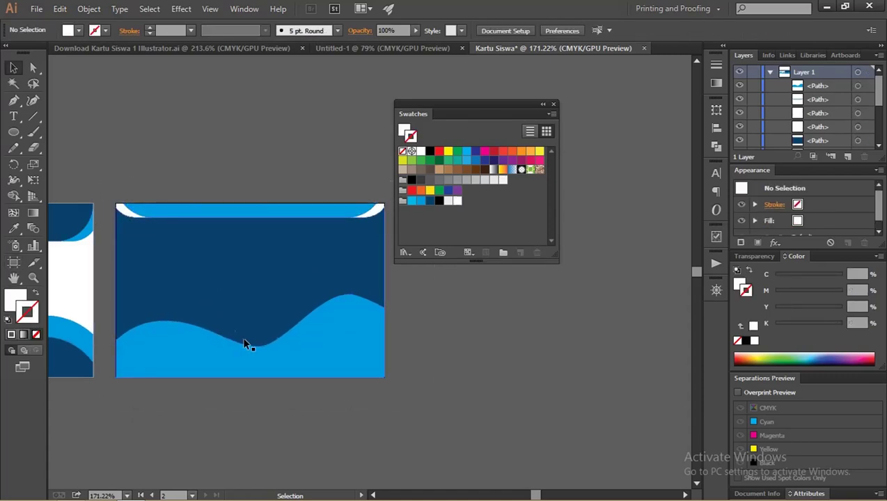
click(240, 355)
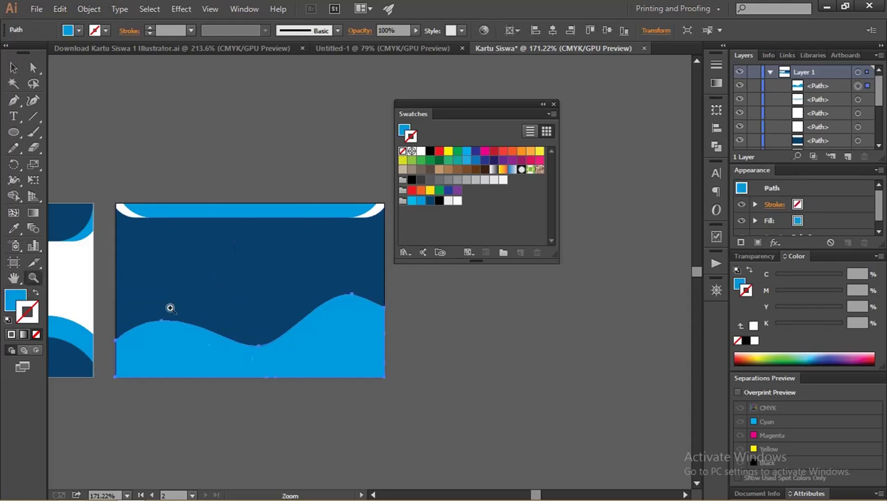
Step: Duplicate the wave about 1.36 mm higher as an unfilled black outline
mouse_move(168, 303)
mouse_down()
mouse_move(251, 334)
mouse_move(238, 344)
mouse_up()
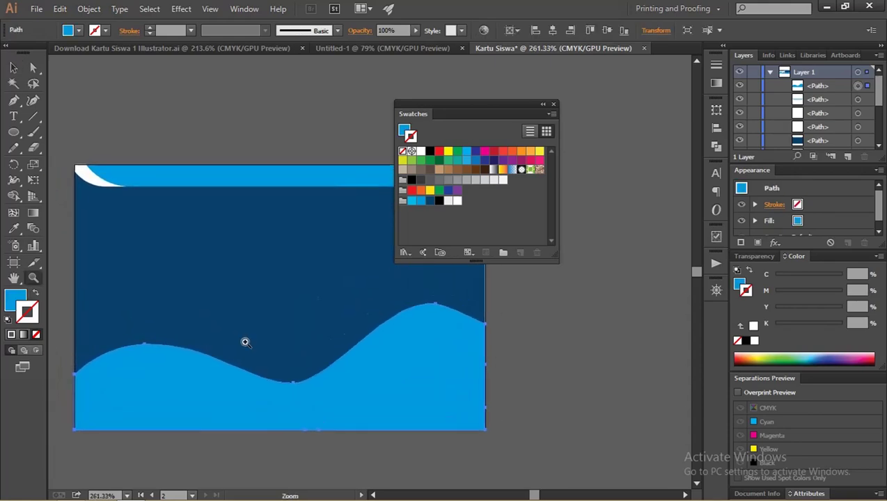
drag(490, 109, 534, 82)
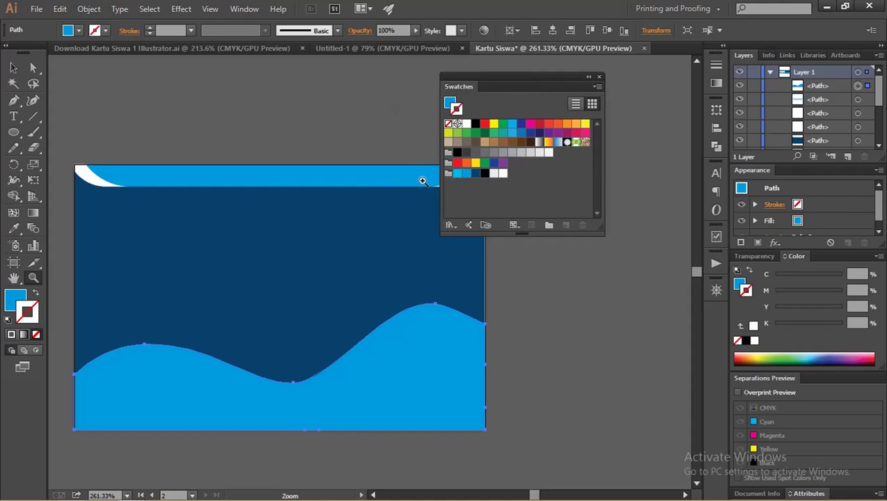
key(v)
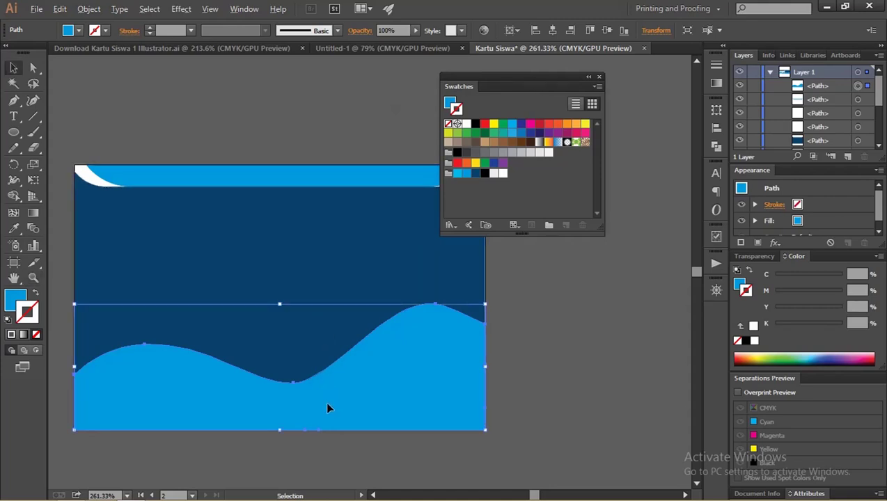
drag(328, 407, 329, 402)
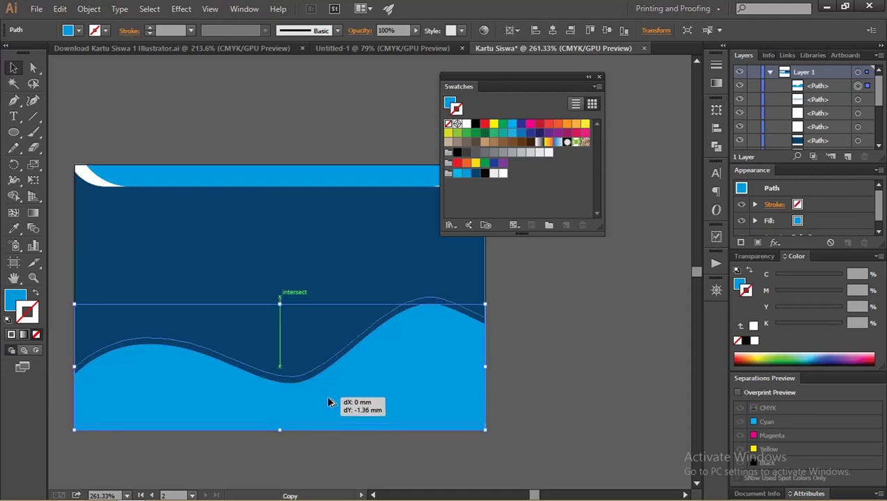
drag(328, 399, 327, 399)
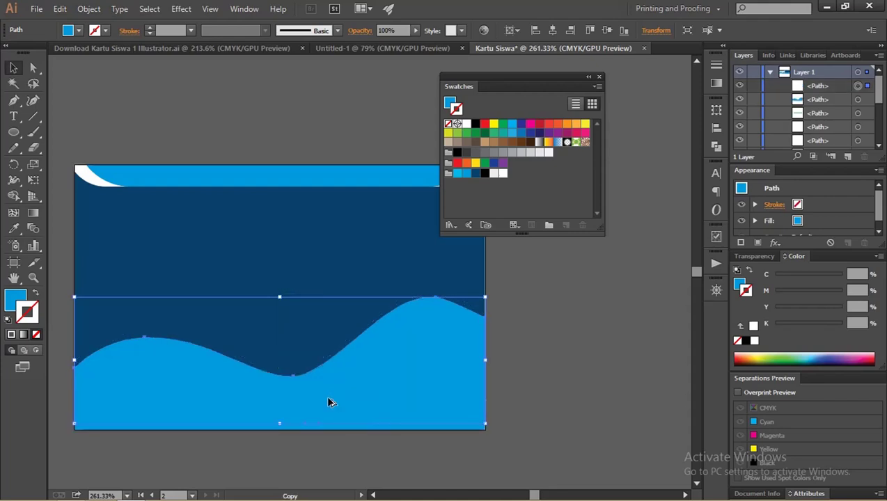
click(16, 300)
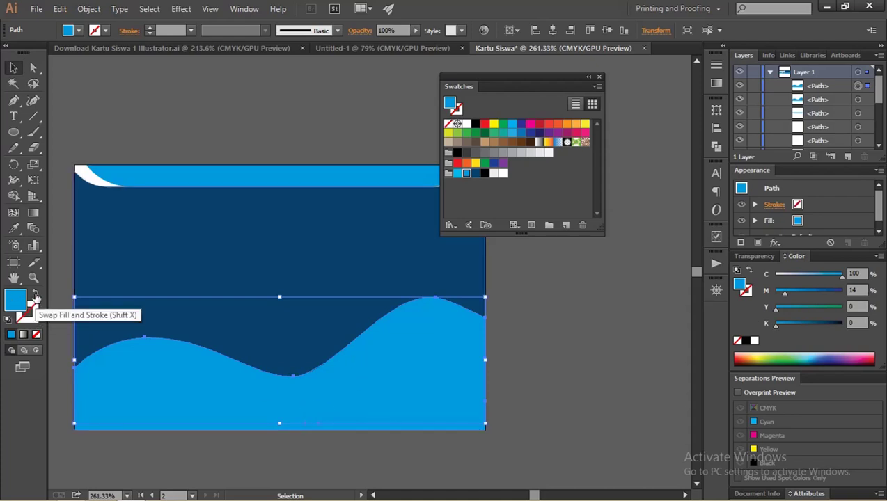
key(d)
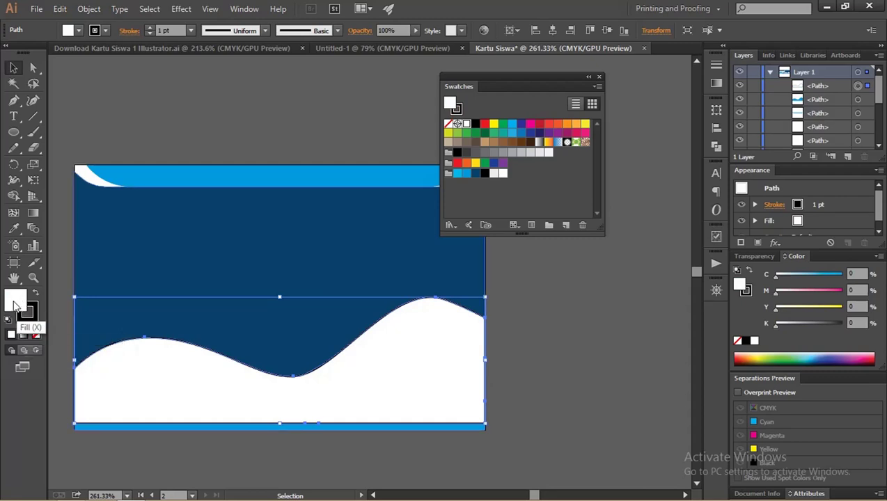
click(36, 335)
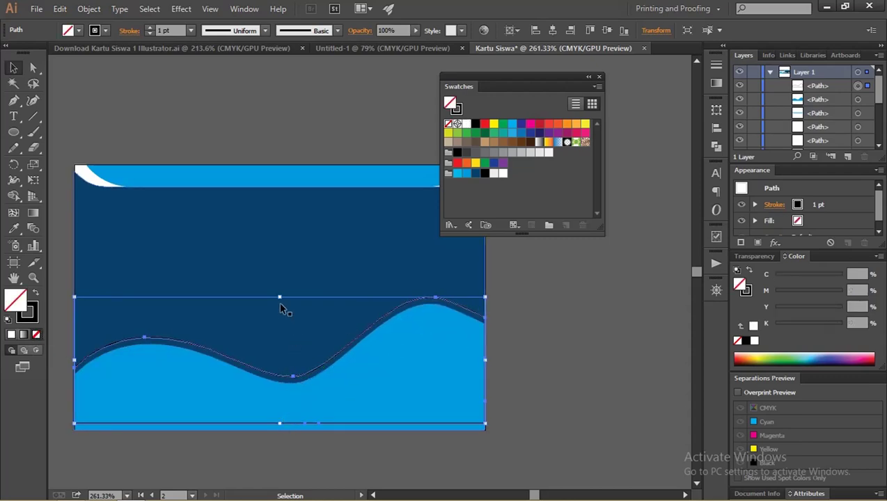
Step: Stretch the wave outline to roughly 29 mm tall and nudge it into place
drag(280, 298, 279, 307)
key(ctrl+z)
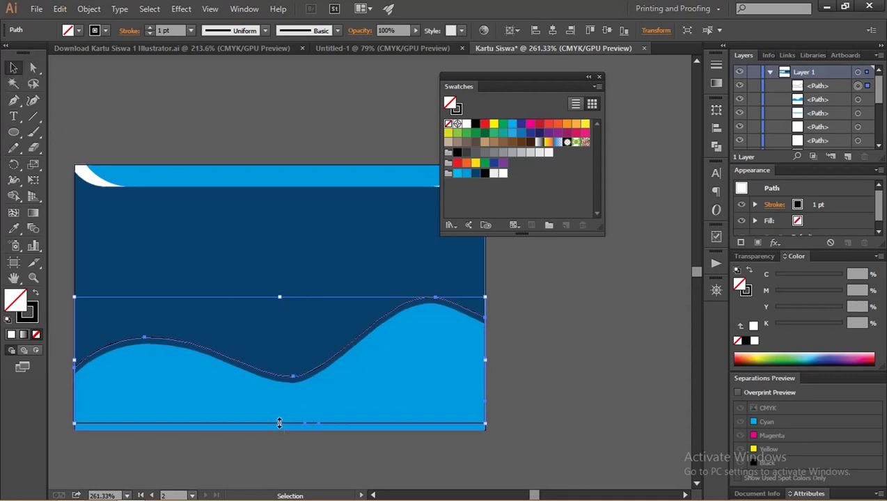
drag(280, 423, 281, 435)
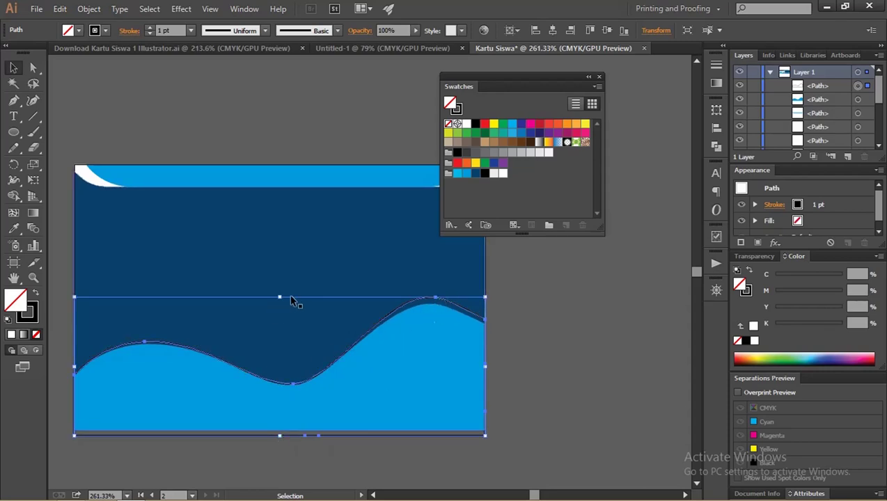
drag(280, 300, 278, 294)
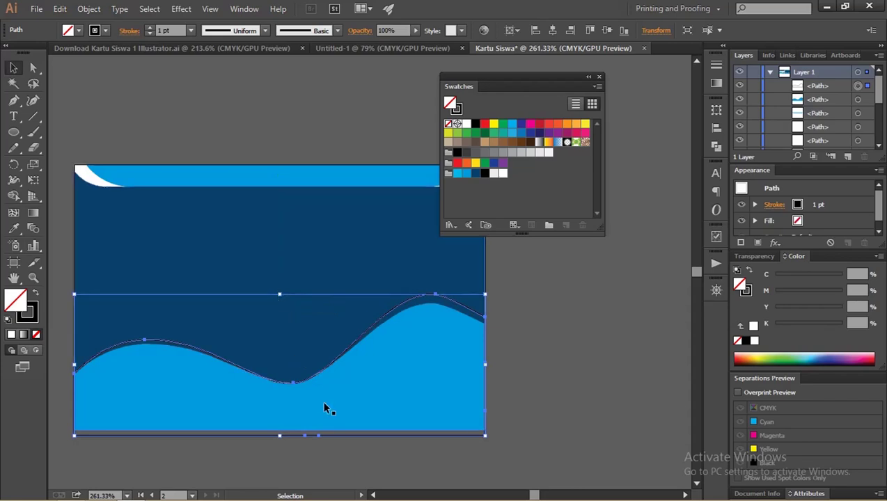
key(Down)
key(Down)
key(Up)
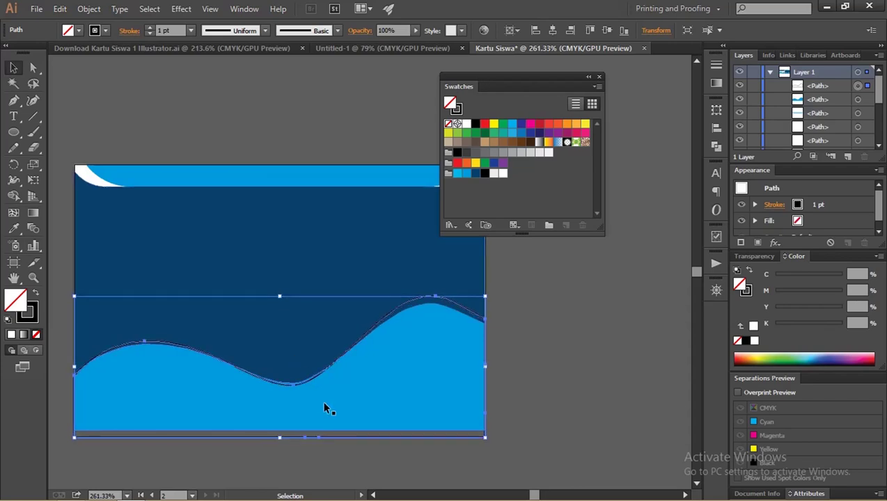
key(Up)
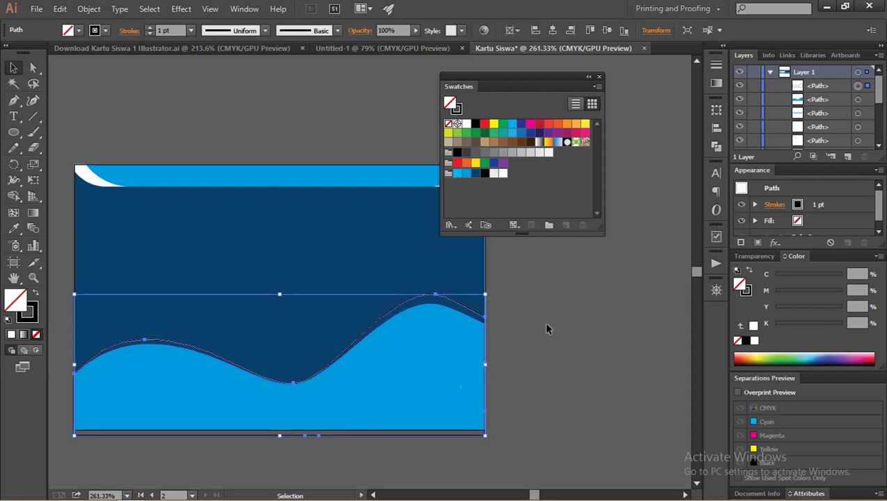
Step: Select the wave outline with the dark-blue background and open the Pathfinder panel
click(348, 264)
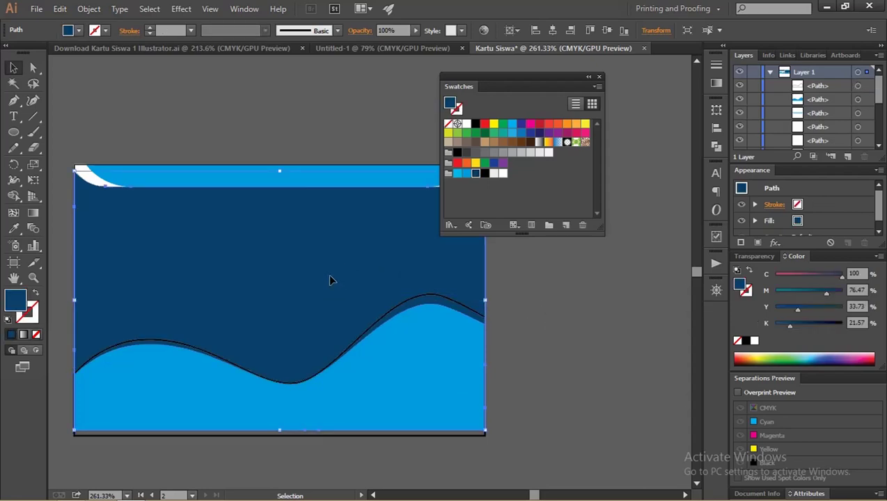
drag(330, 280, 316, 279)
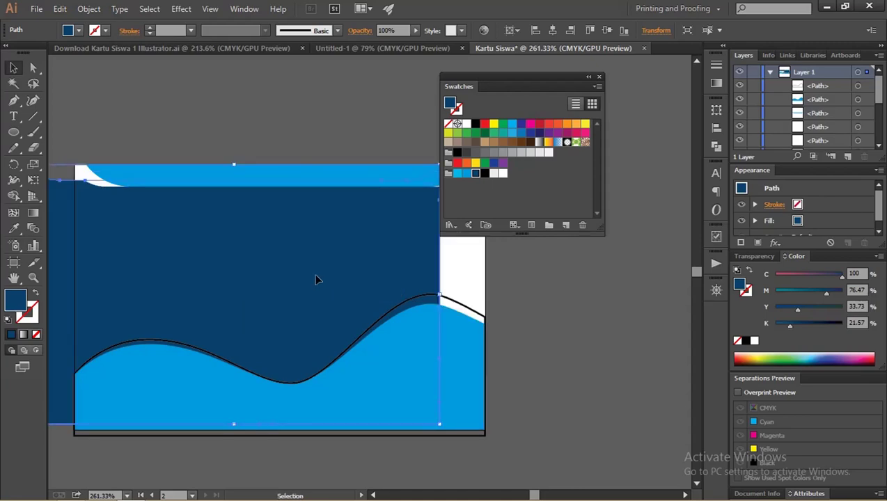
key(ctrl+z)
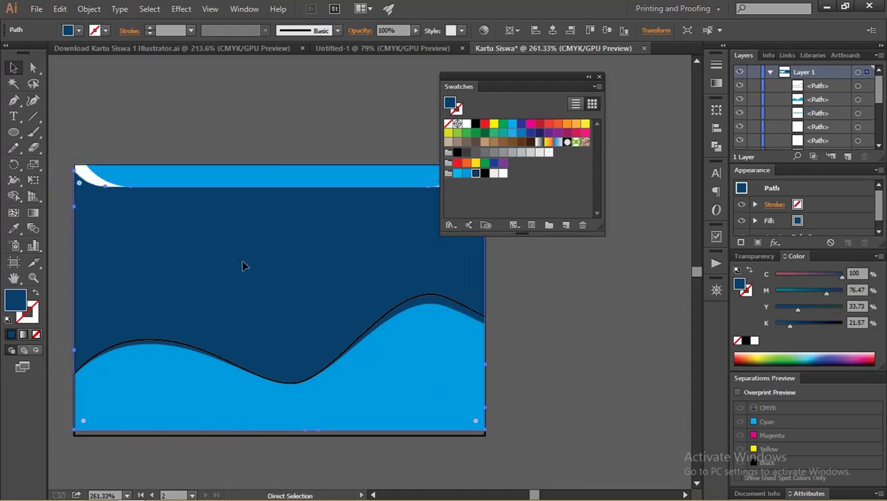
key(v)
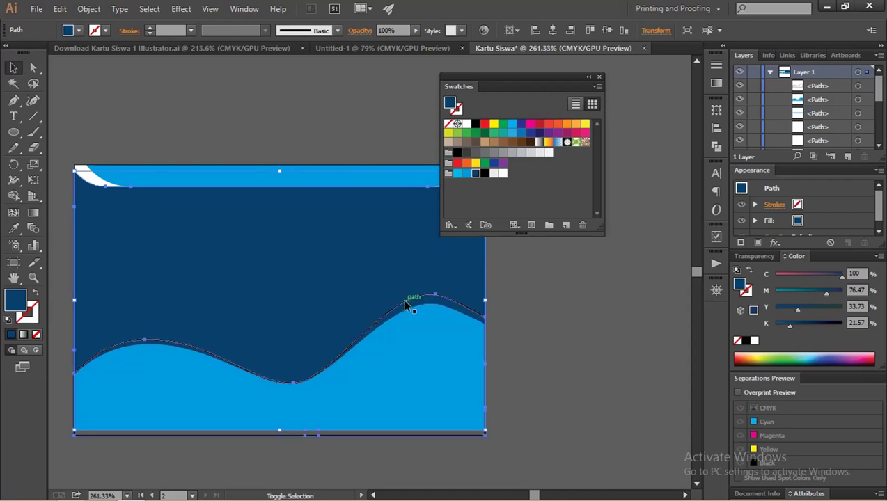
double_click(406, 305)
key(Escape)
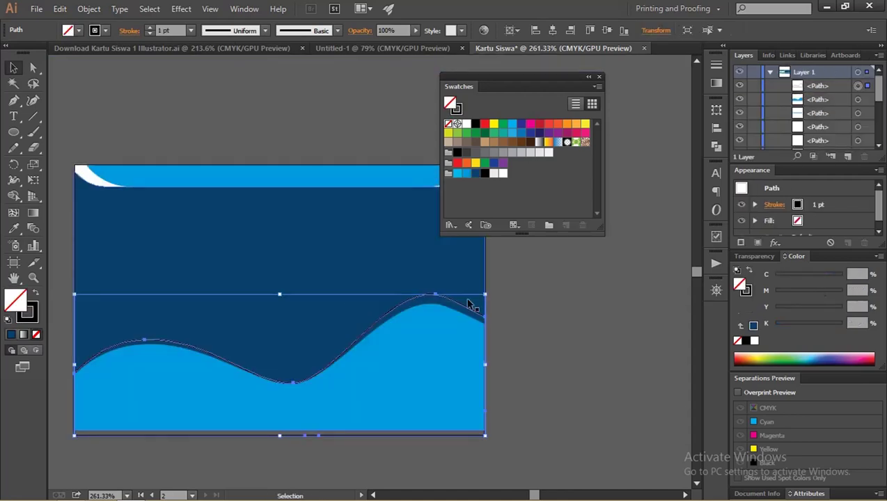
shift+click(412, 268)
drag(340, 259, 473, 269)
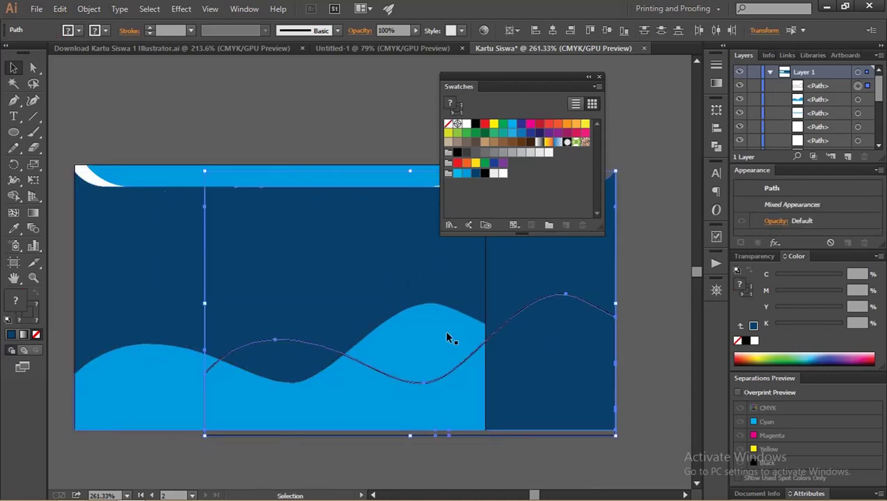
key(ctrl+z)
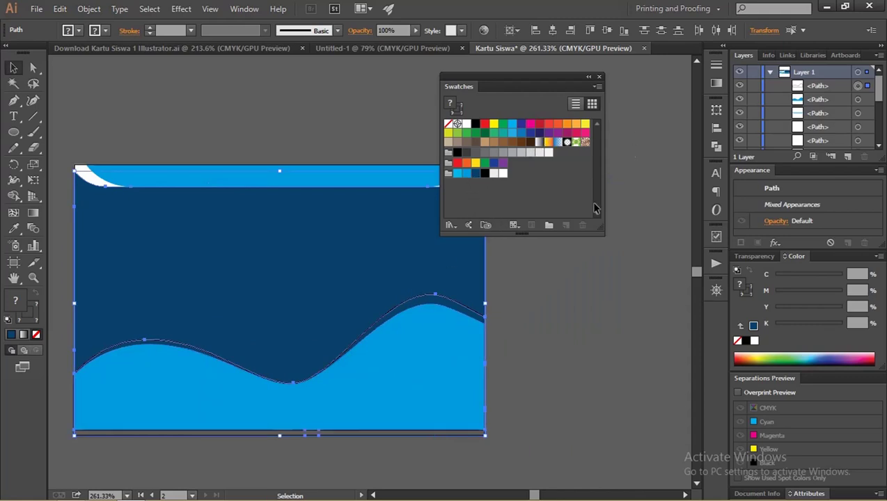
click(715, 146)
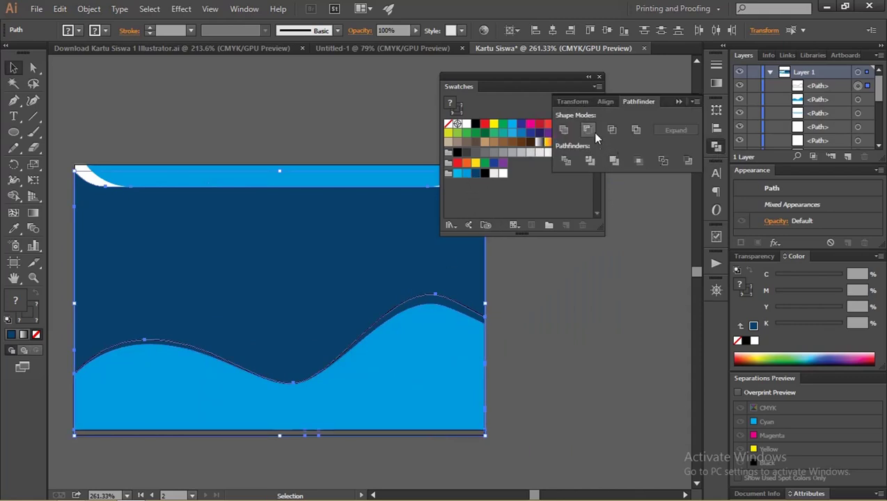
Step: Intersect the wave outline with the background, filling the result white with no stroke
click(612, 131)
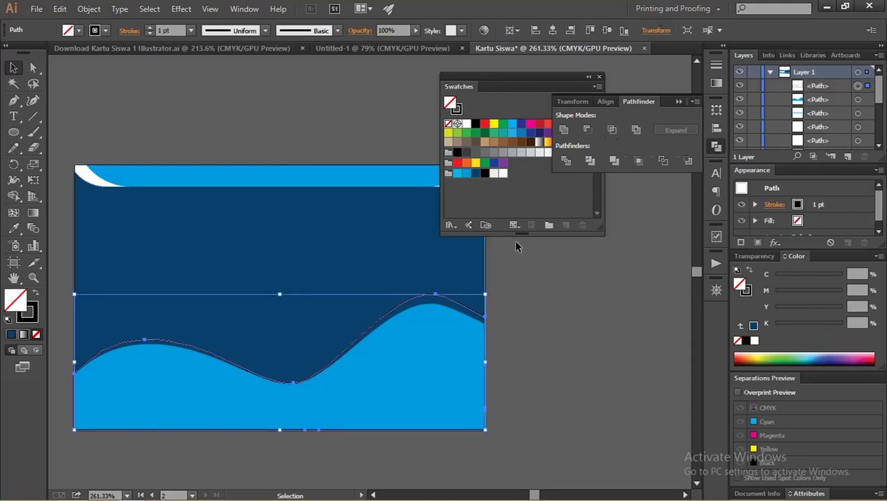
click(496, 173)
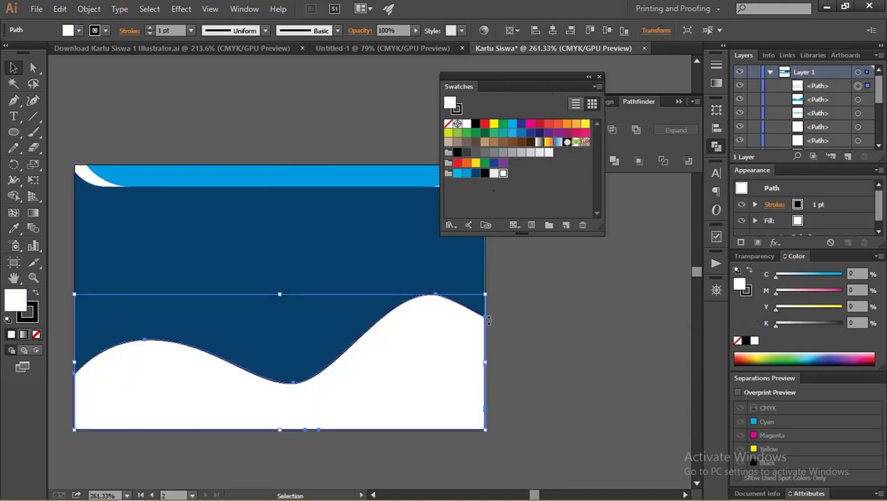
click(32, 316)
click(37, 335)
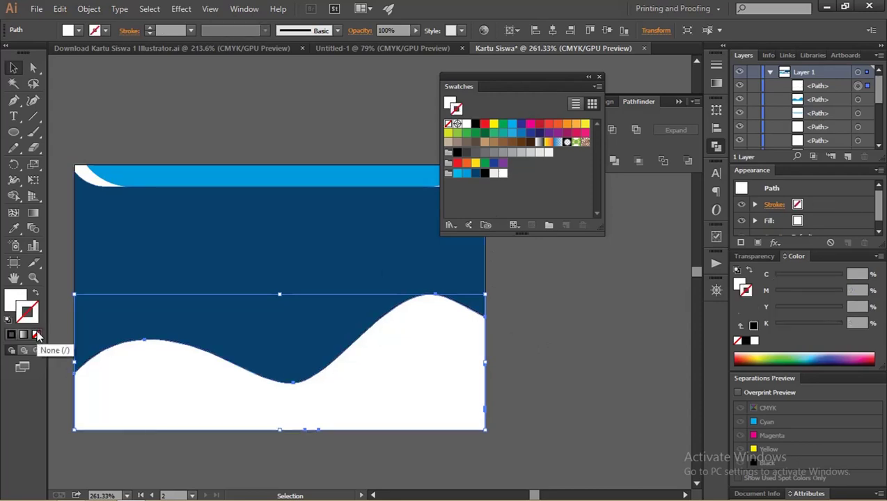
Step: Crop the white shape against the dark-blue background to leave a thin stripe
shift+click(145, 261)
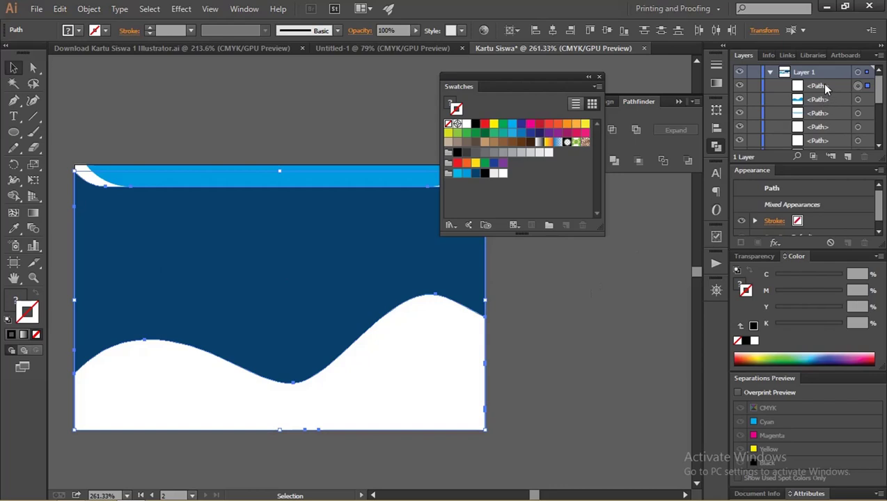
click(646, 160)
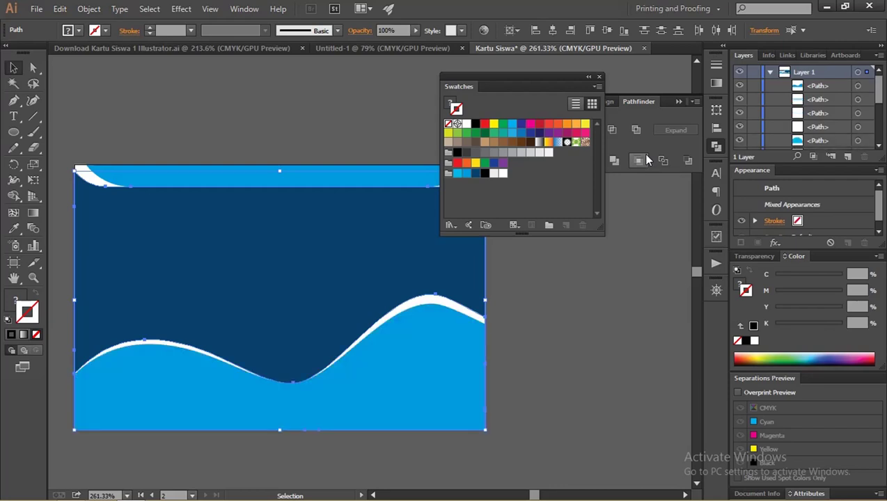
click(573, 307)
drag(582, 81, 695, 263)
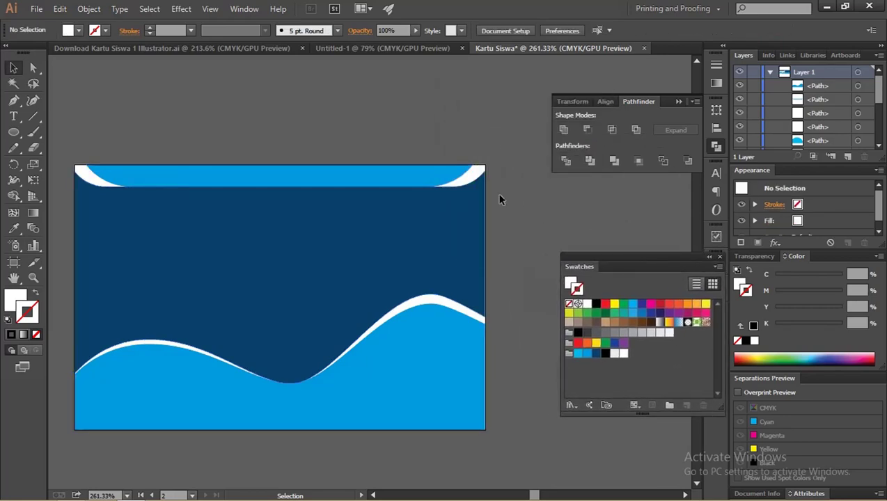
key(z)
mouse_move(388, 113)
mouse_down()
mouse_move(206, 143)
mouse_move(354, 207)
mouse_up()
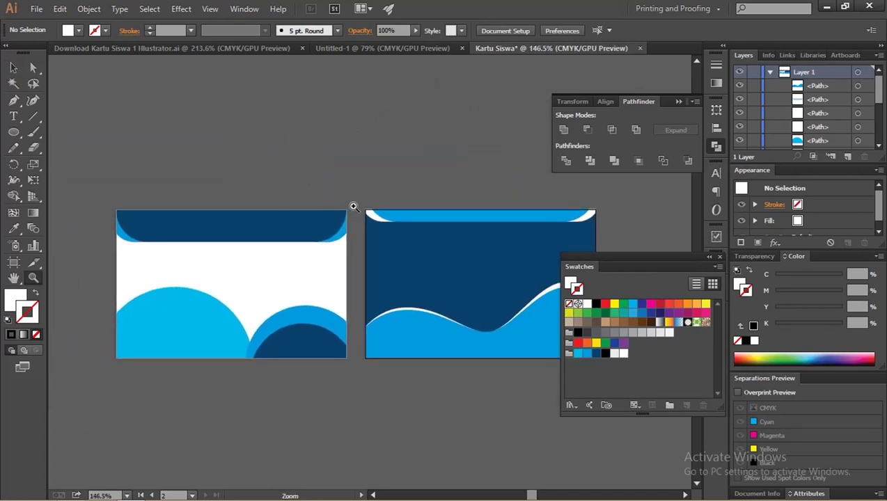
Step: Pick the Type tool and collapse the Pathfinder panel to its dock icon
click(14, 119)
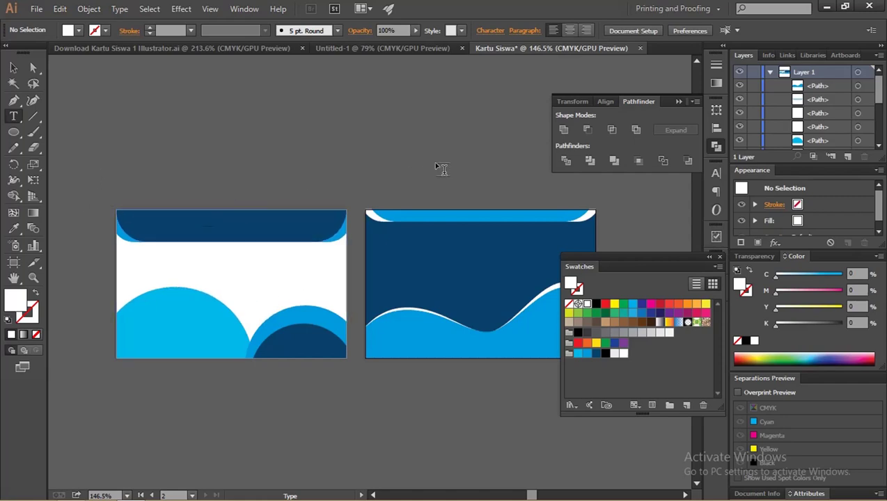
click(679, 102)
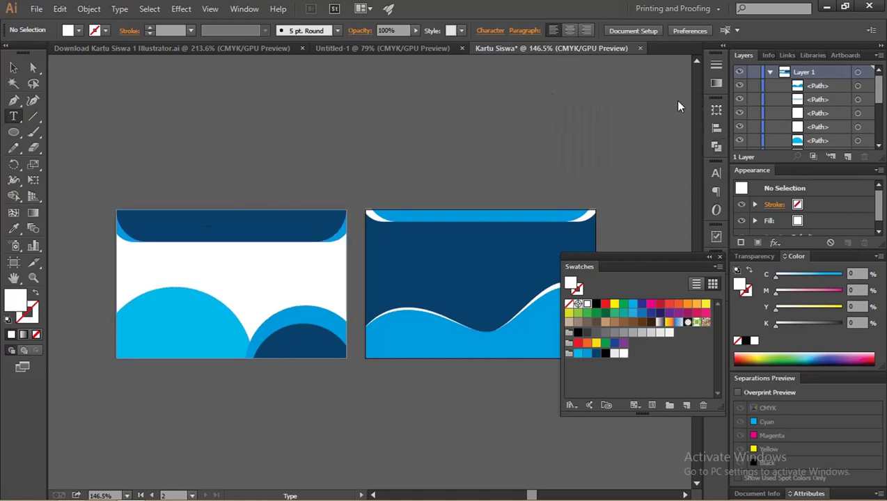
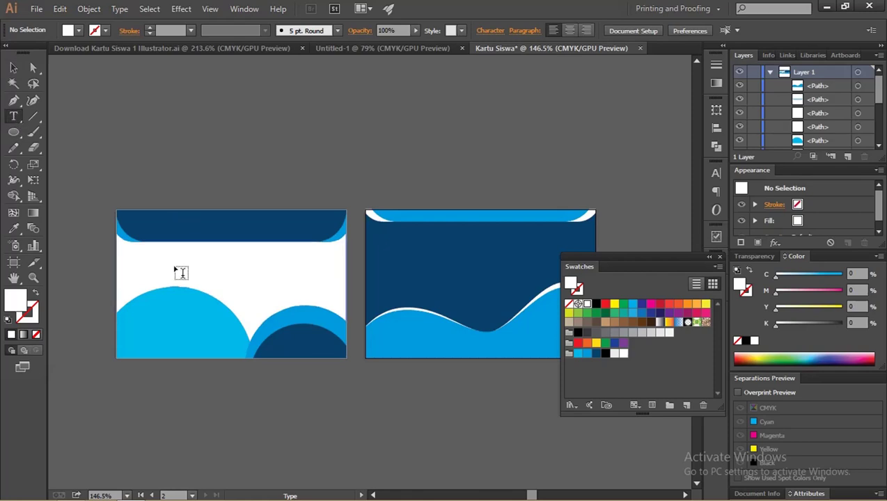
Step: Select the blue curves at the bottom of the front card and open the Effect menu
click(14, 69)
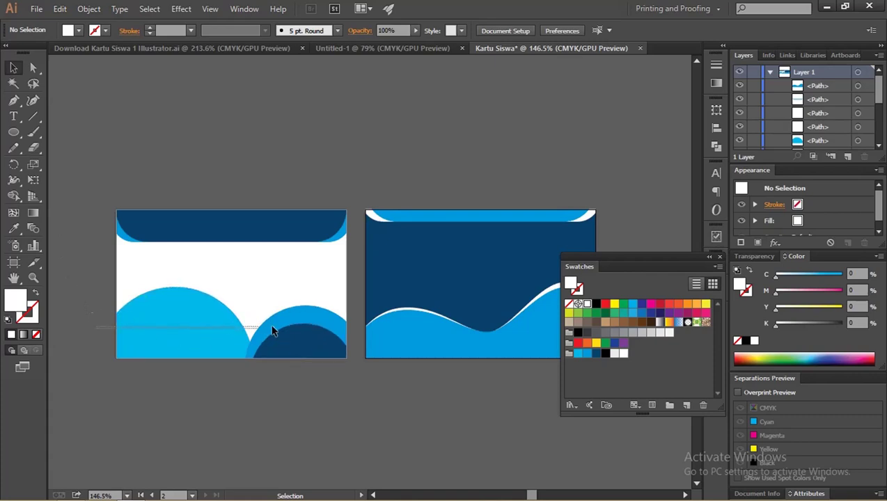
click(294, 339)
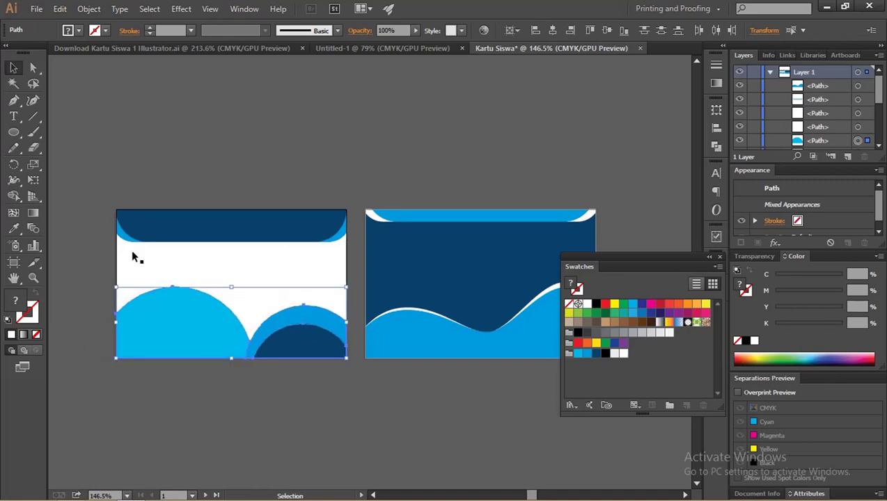
click(150, 10)
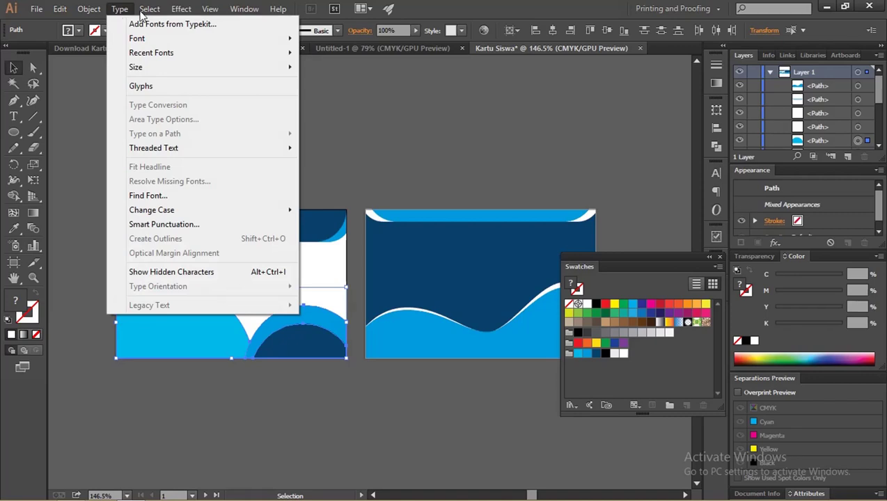
mouse_move(198, 156)
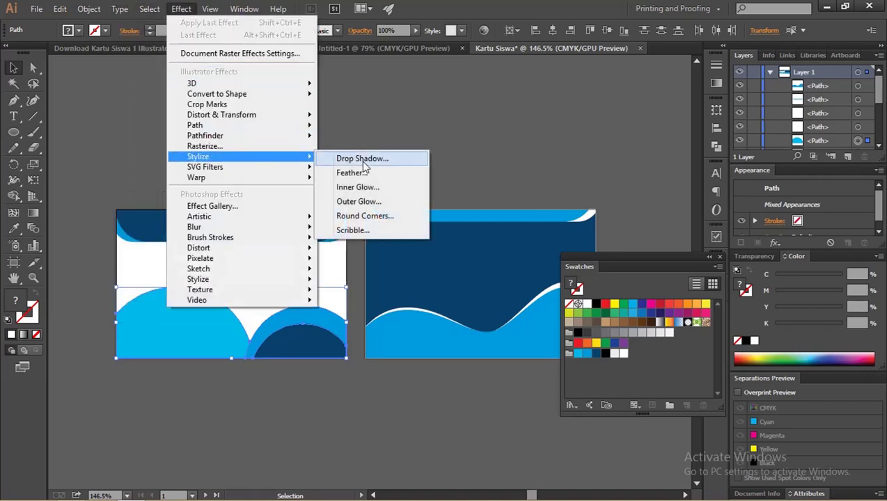
Step: Open Drop Shadow with preview on and try a 20% shadow opacity
click(361, 159)
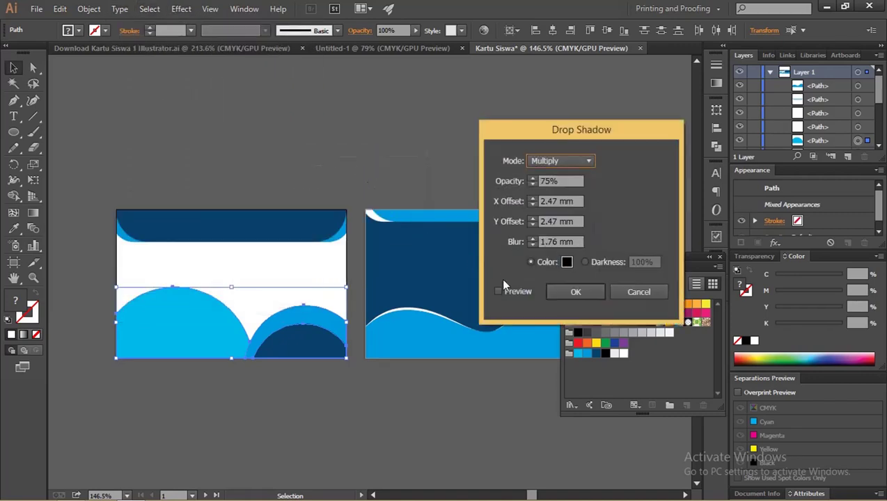
click(498, 291)
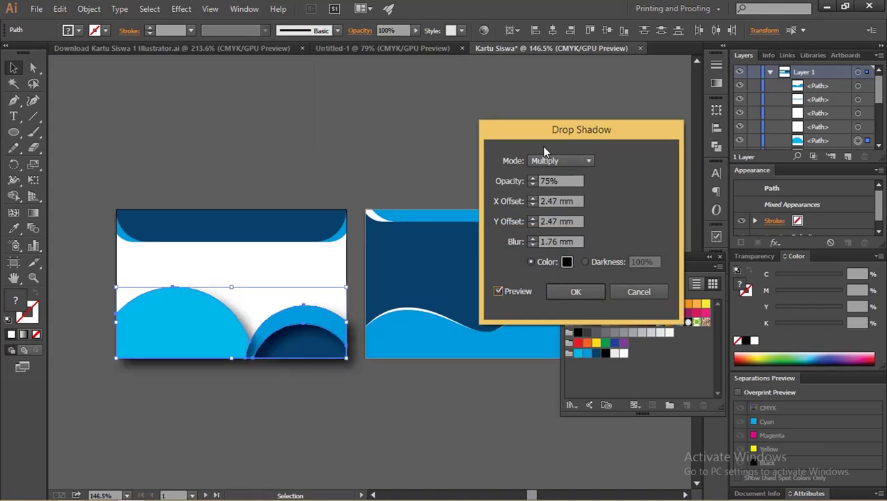
drag(544, 132, 488, 132)
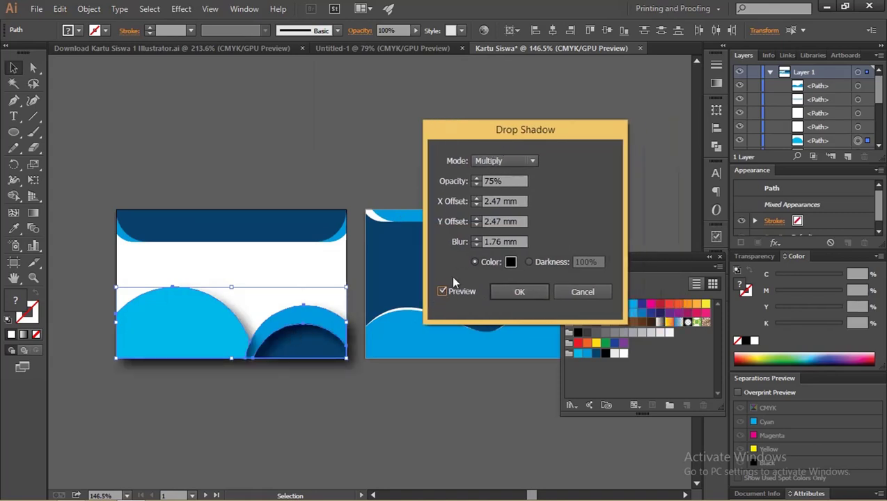
click(501, 181)
text(20)
key(Tab)
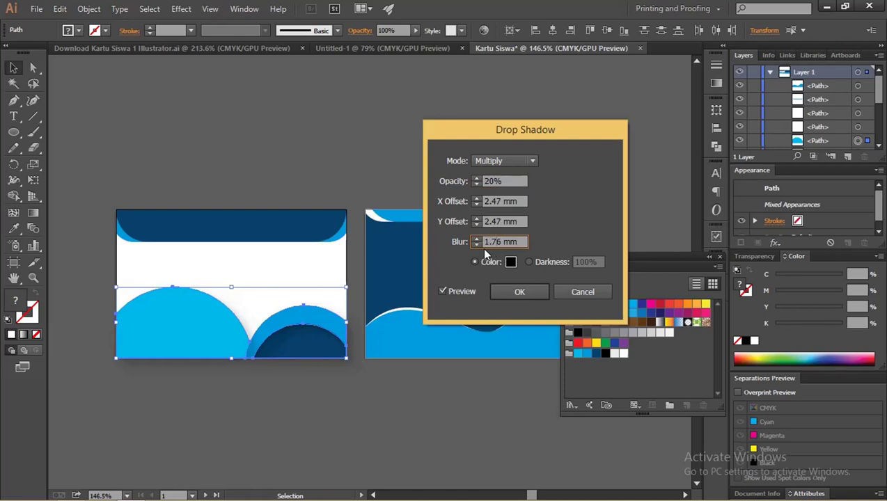
Step: Try a 0.5 blur, then set opacity to 70% and blur to 1 mm
click(517, 241)
drag(517, 242, 444, 238)
text(0.5)
drag(499, 178, 440, 178)
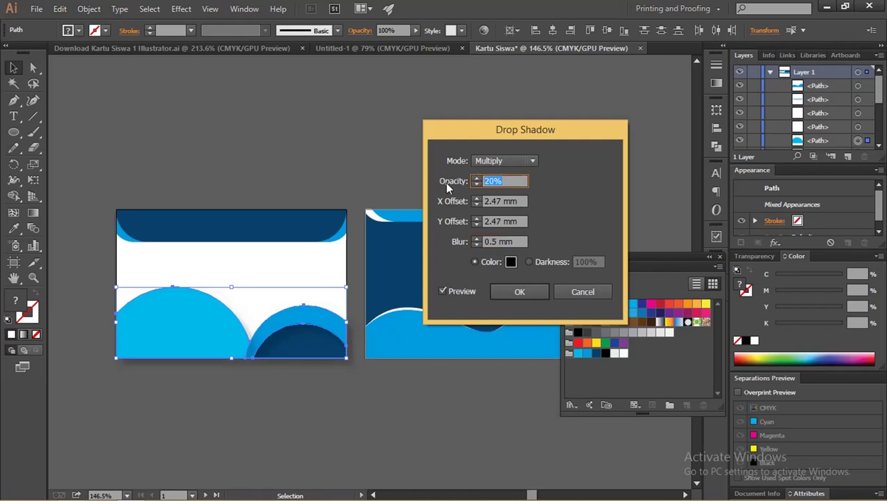
text(70)
click(441, 291)
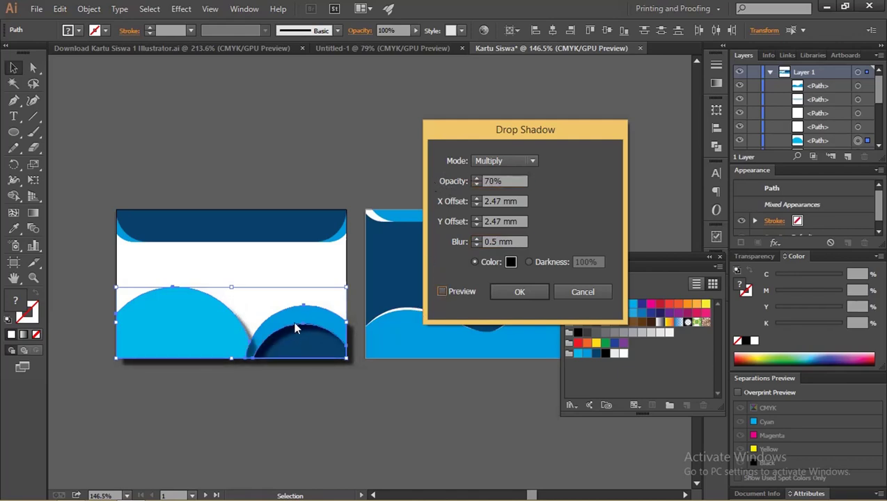
double_click(493, 241)
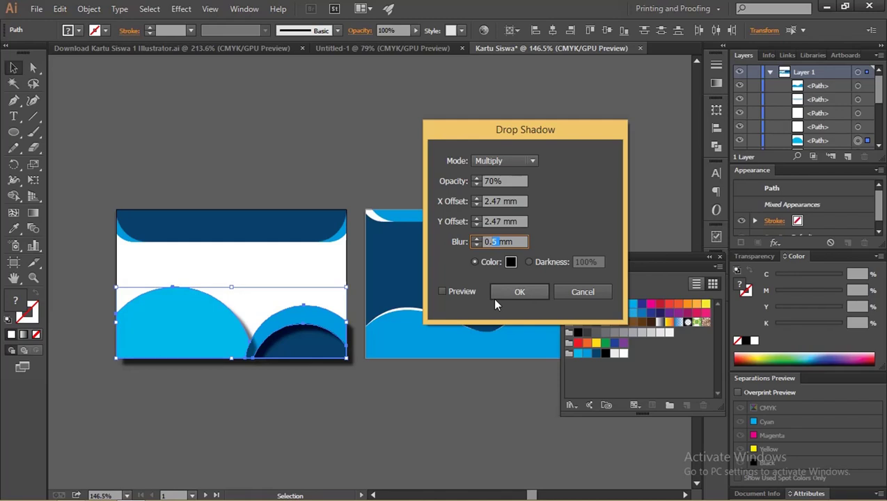
text(1mm)
Step: Set X offset 0 mm, Y offset -1 mm, keep 1 mm blur, and apply the shadow
click(495, 207)
click(475, 218)
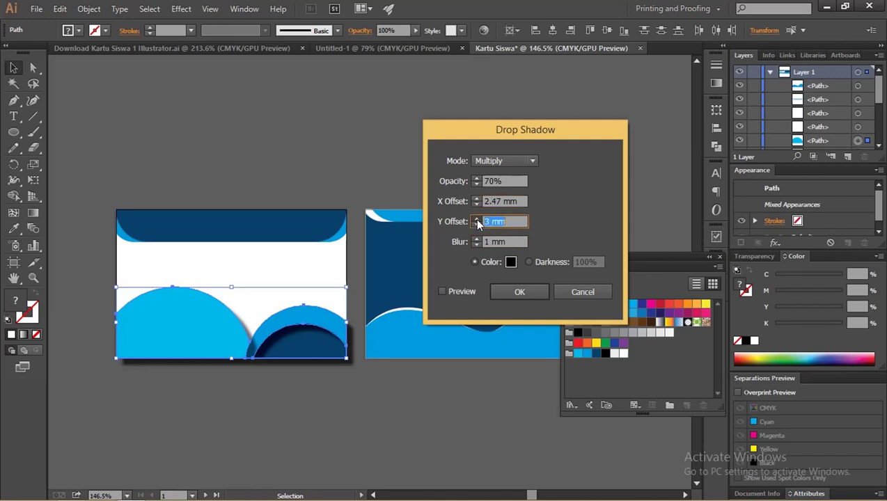
click(442, 291)
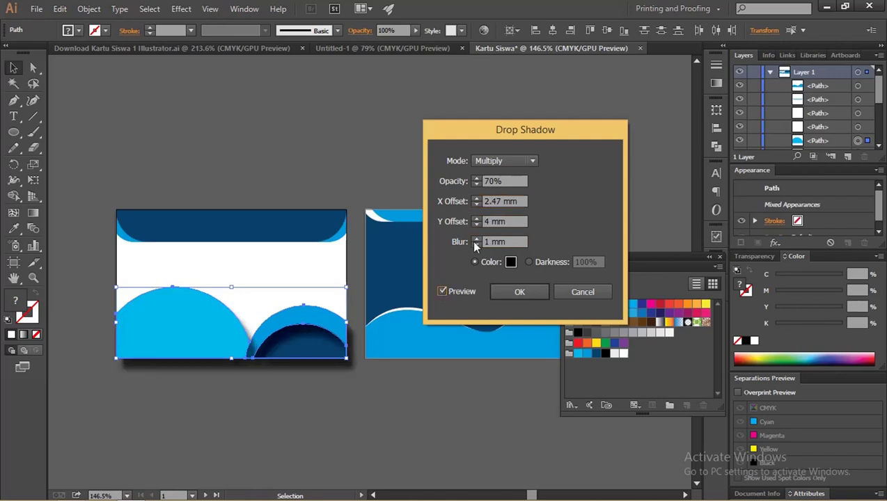
click(476, 204)
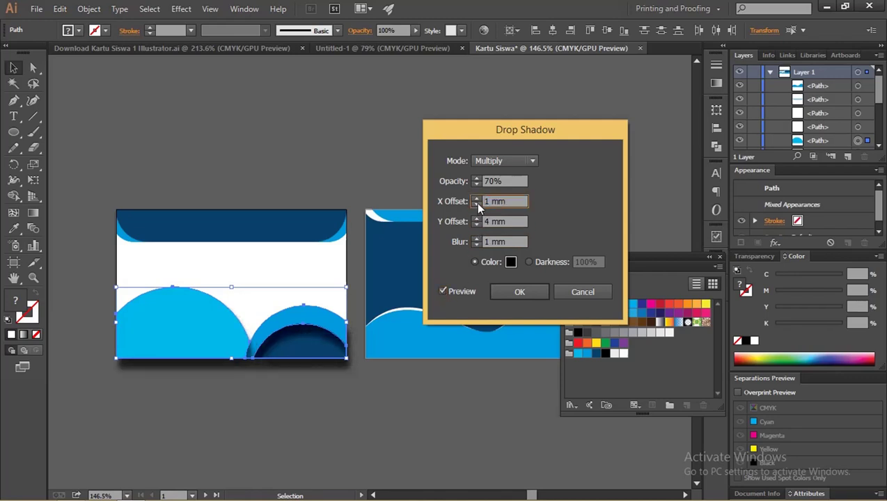
click(473, 204)
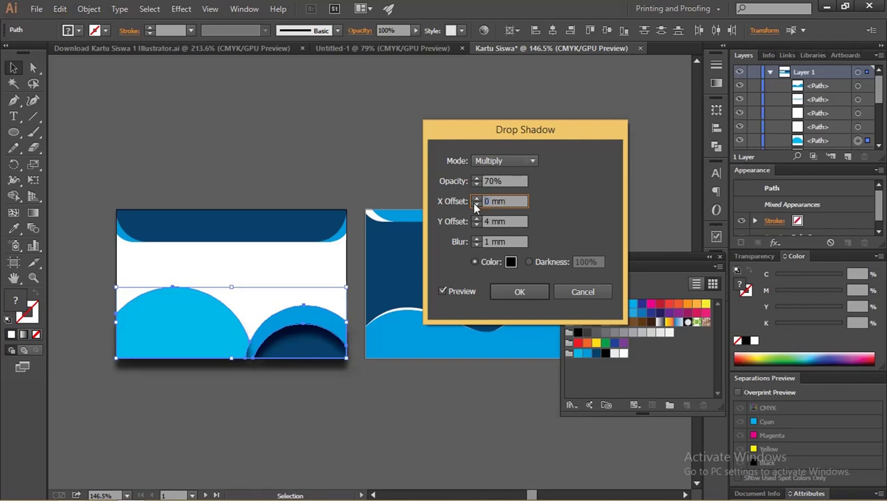
click(475, 225)
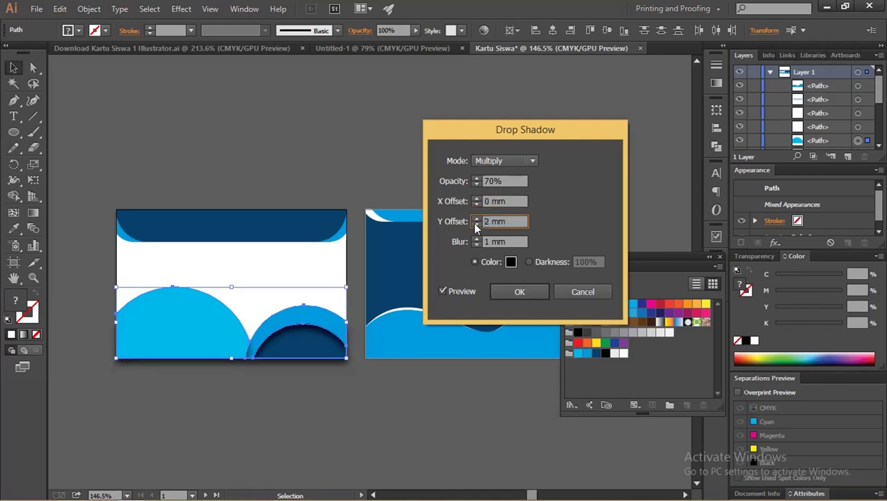
click(475, 225)
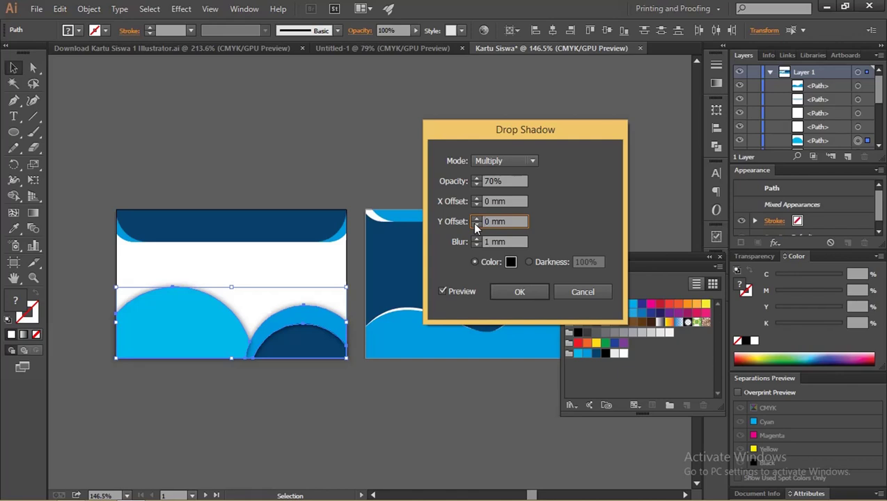
click(475, 225)
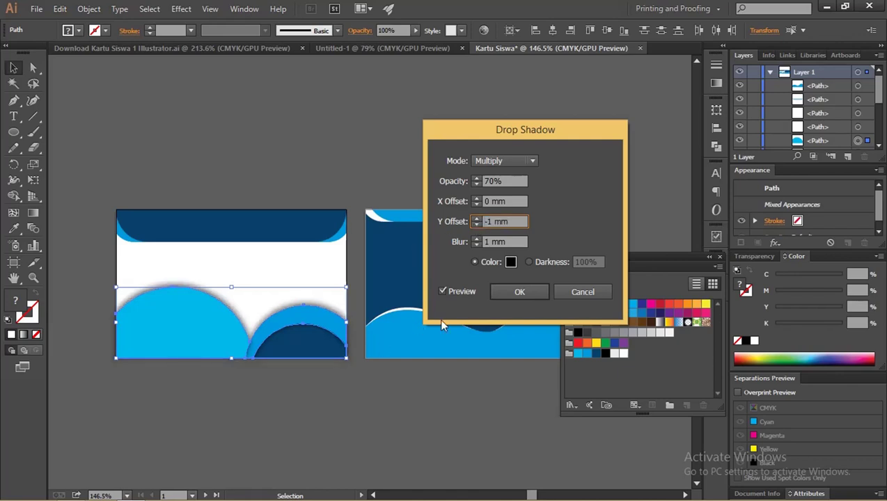
click(476, 244)
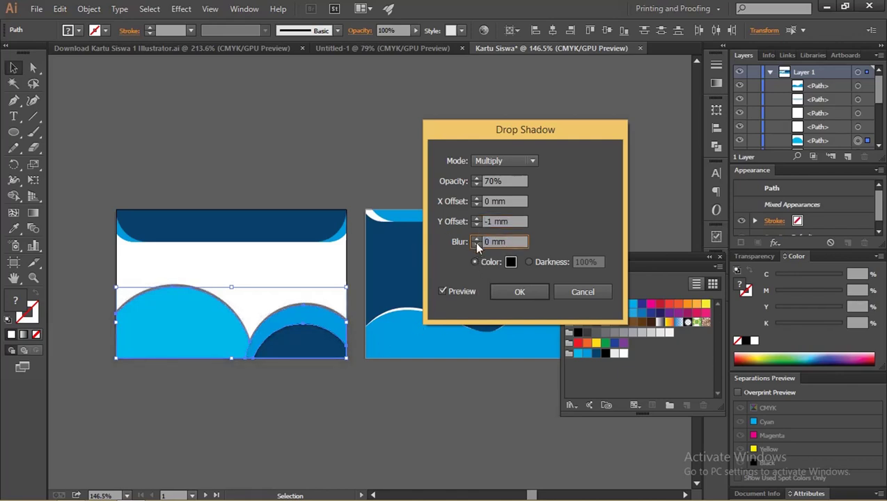
click(476, 239)
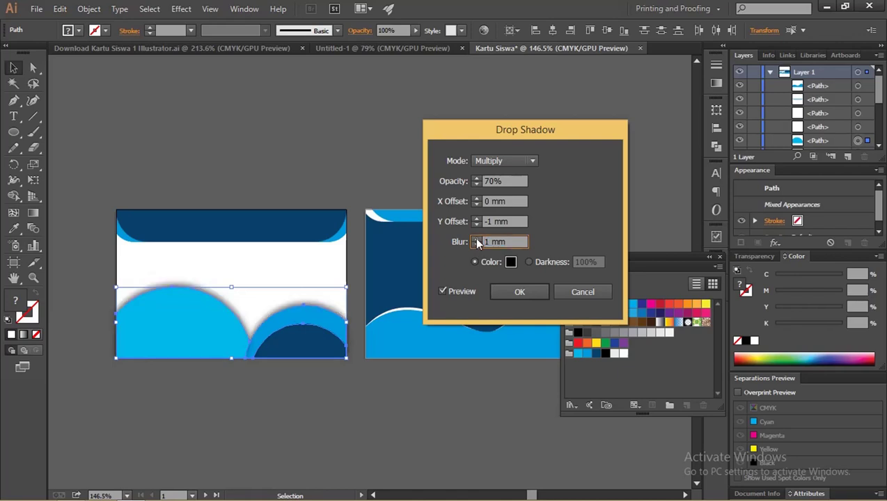
click(519, 291)
click(221, 153)
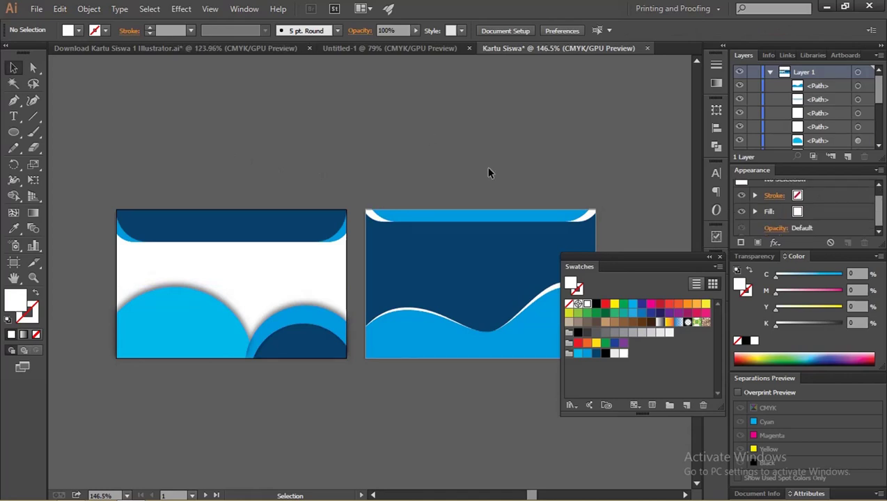
Step: Move the swatches panel aside, paste the text blocks in front, and zoom into the front card
drag(685, 266, 743, 292)
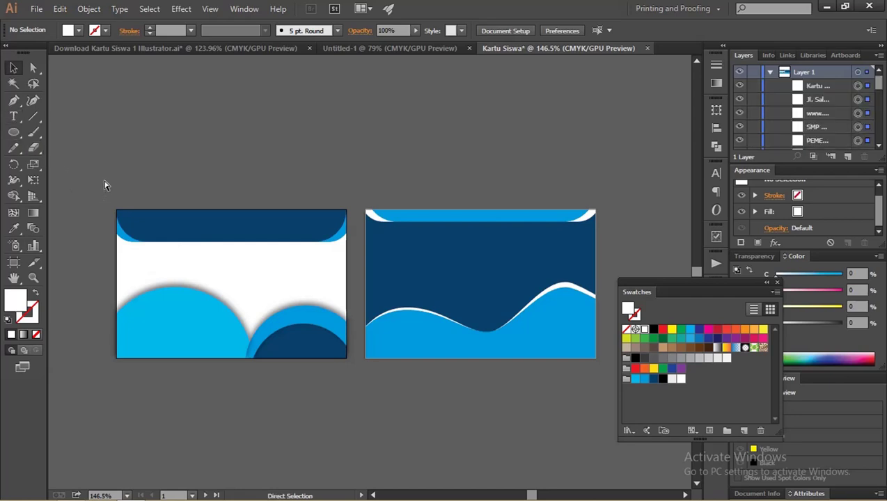
key(ctrl+f)
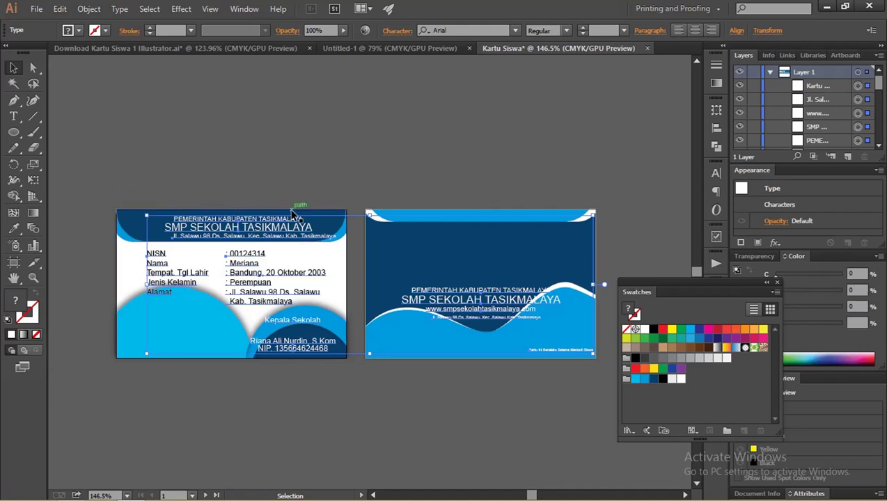
click(289, 188)
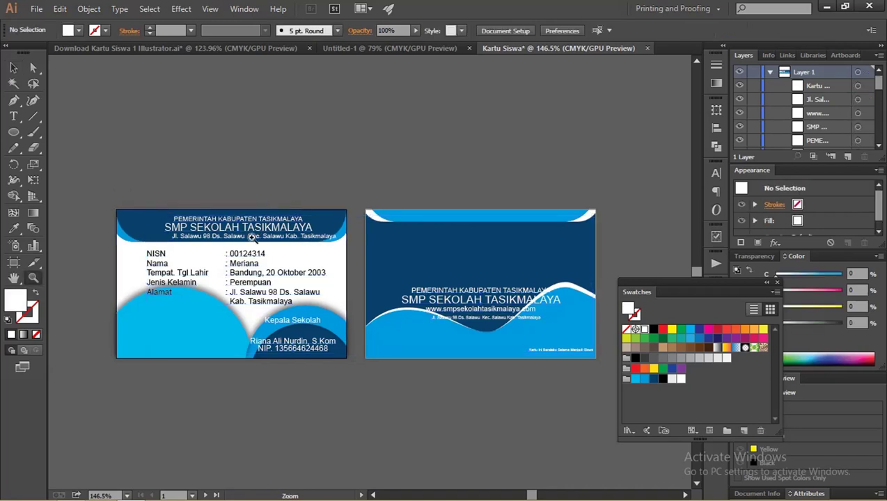
key(z)
click(277, 247)
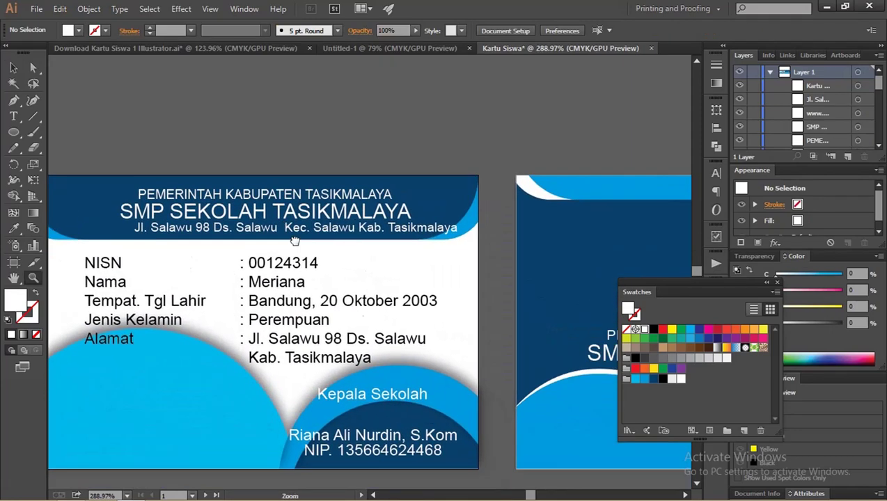
key(v)
Step: Make the SMP SEKOLAH TASIKMALAYA title bold
click(285, 213)
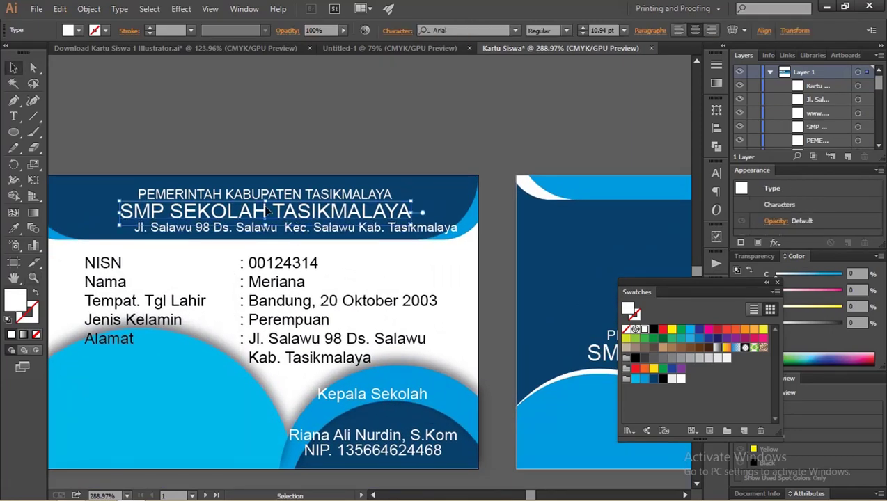
click(567, 31)
click(560, 131)
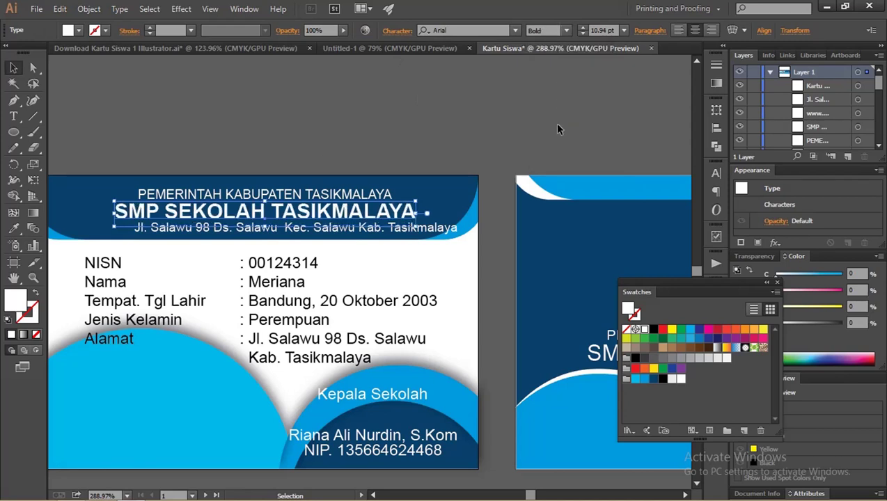
click(422, 137)
Step: Resize the address line under the title to fit the header width
click(458, 232)
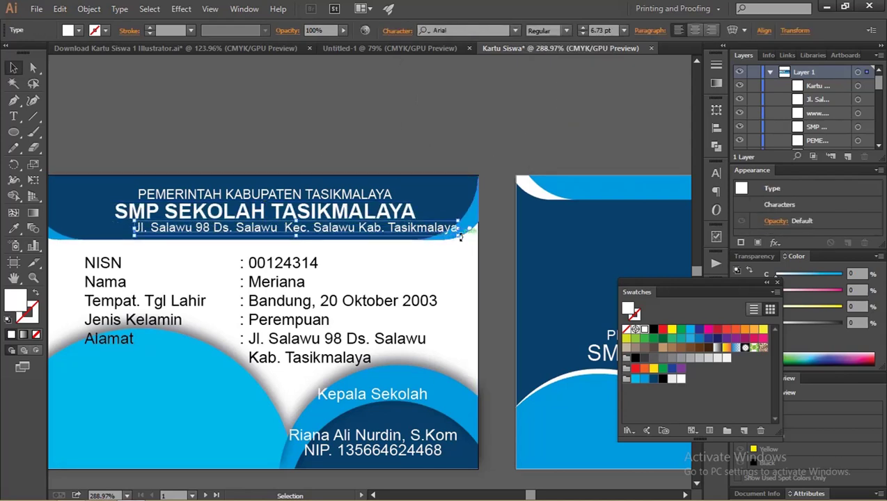
drag(461, 237, 438, 235)
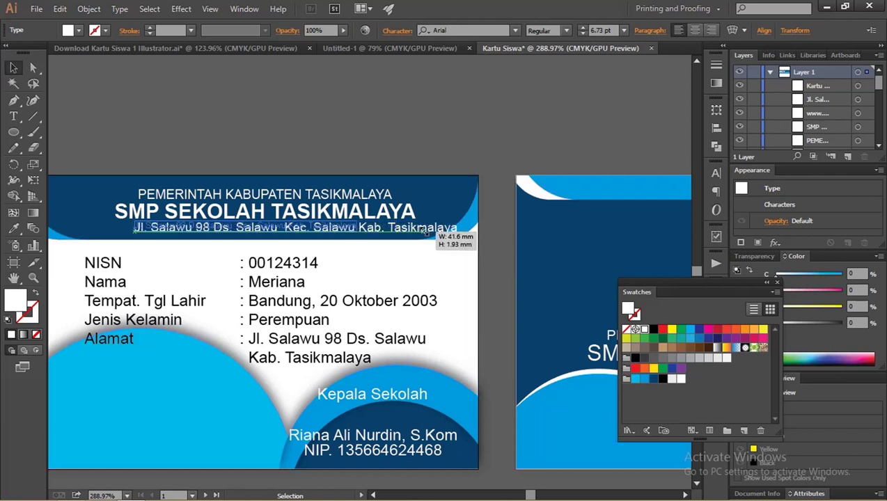
drag(443, 235, 461, 239)
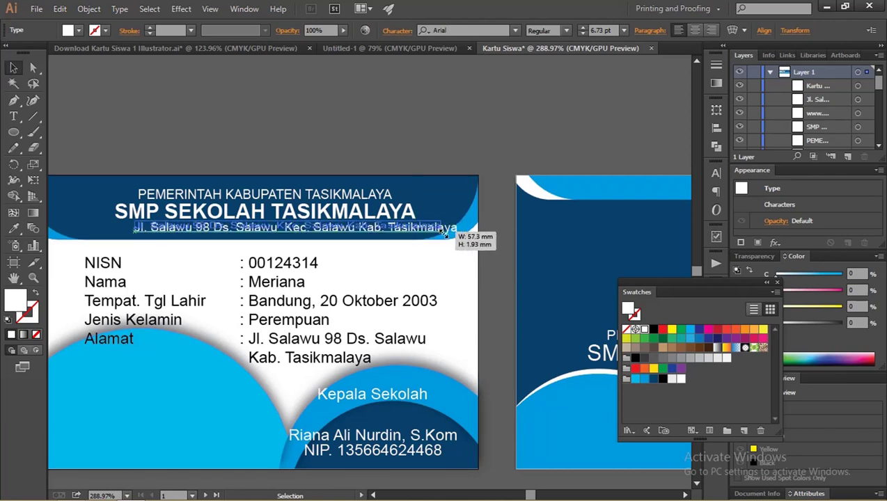
drag(461, 239, 423, 235)
click(423, 147)
click(438, 229)
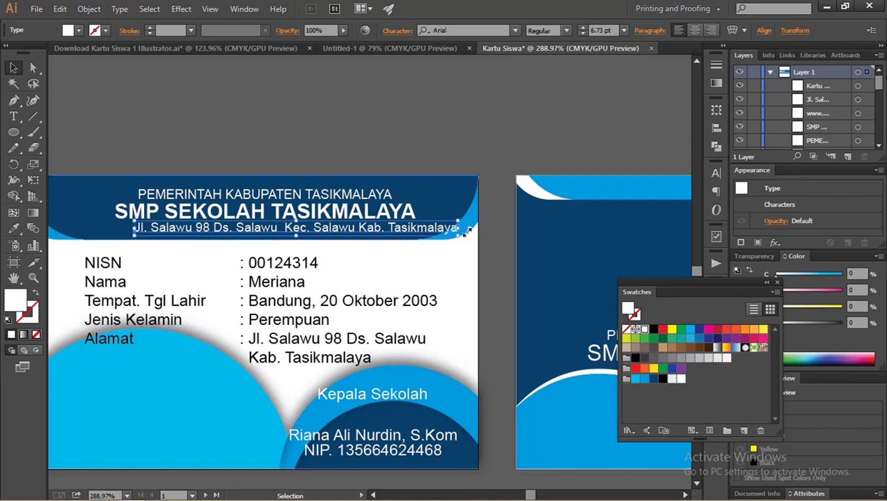
mouse_move(459, 234)
mouse_down()
mouse_move(360, 234)
mouse_move(406, 232)
mouse_up()
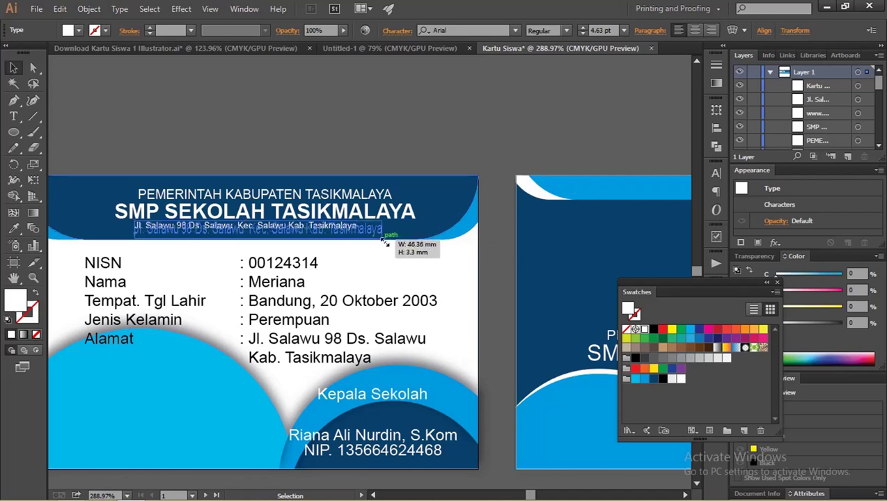
click(325, 120)
drag(252, 237, 268, 190)
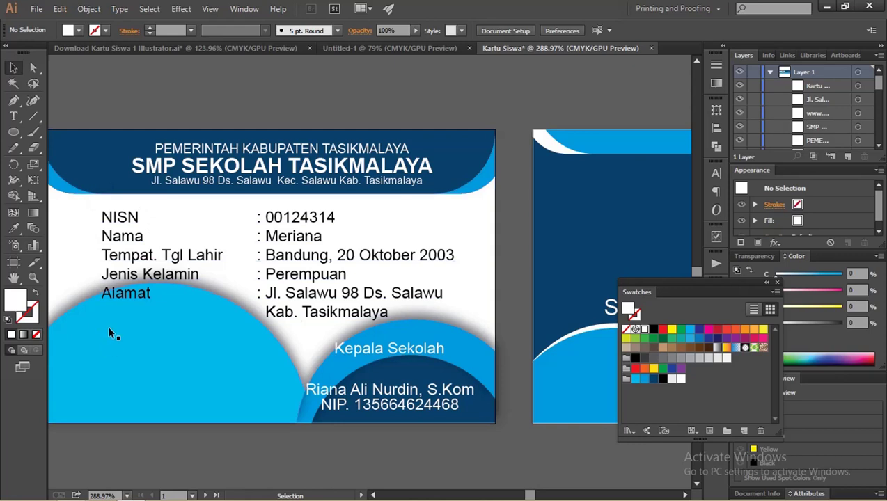
Step: Draw a rectangle below the Alamat label as the photo box
click(13, 133)
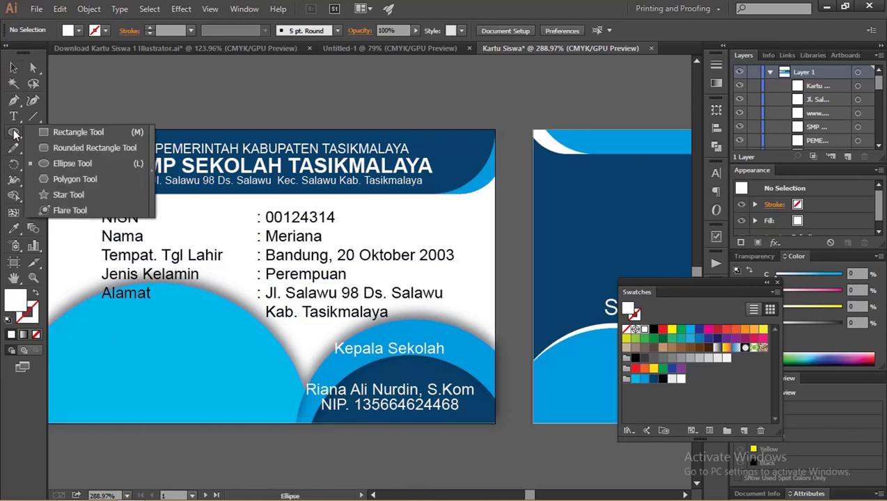
drag(14, 133, 51, 129)
drag(103, 315, 179, 410)
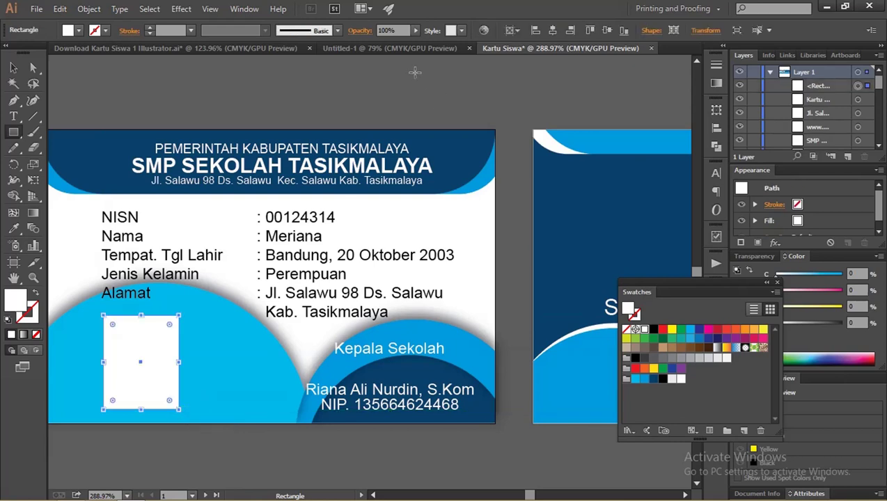
Step: Size the photo box to 30 × 40 mm and scale it down to fit the card
click(704, 32)
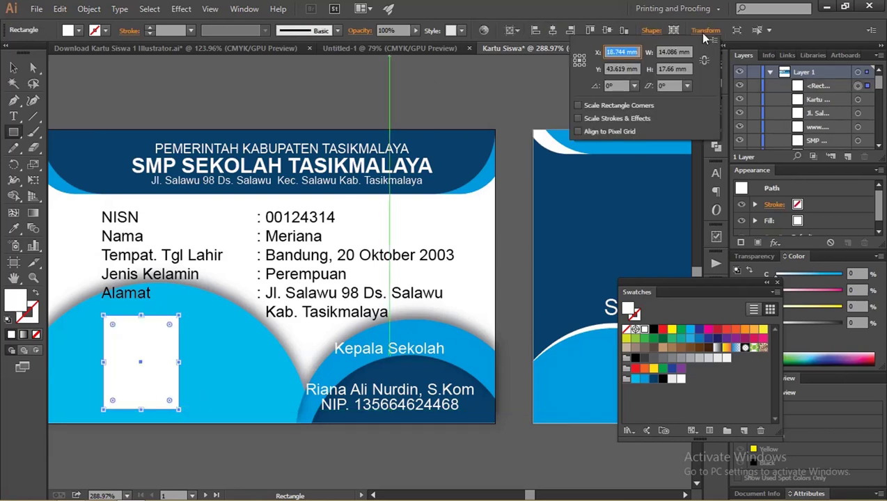
click(661, 52)
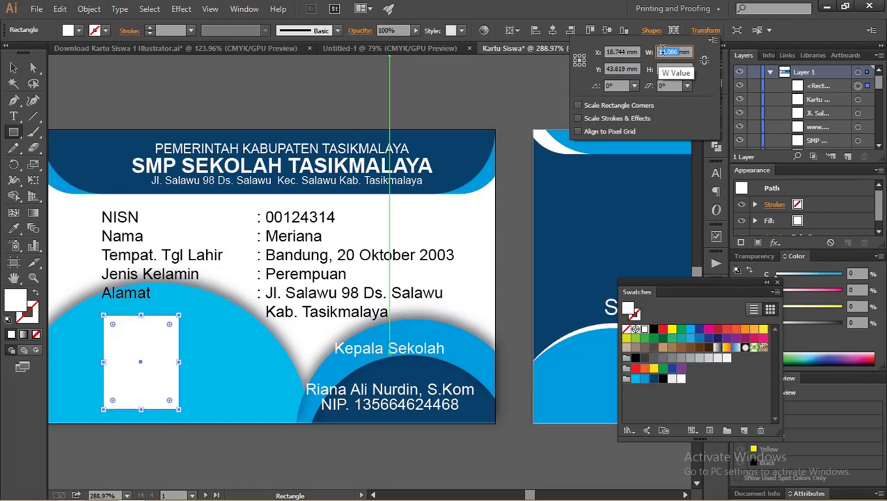
text(30)
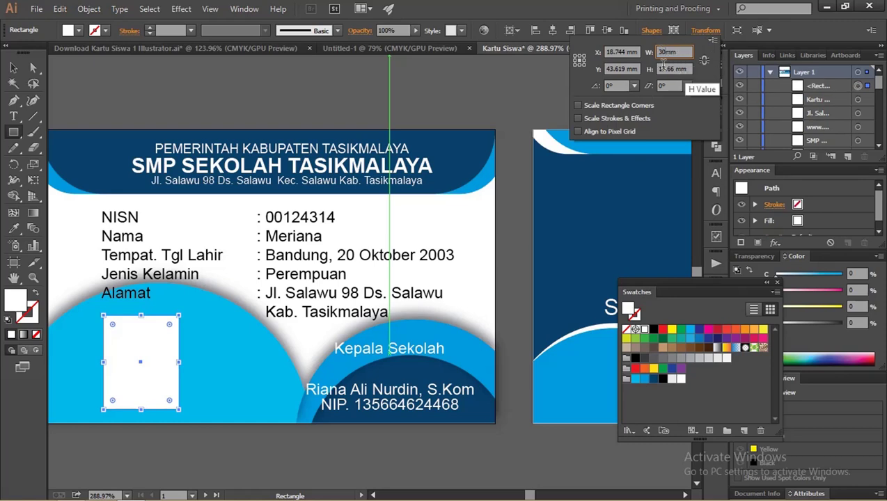
key(Tab)
text(40m)
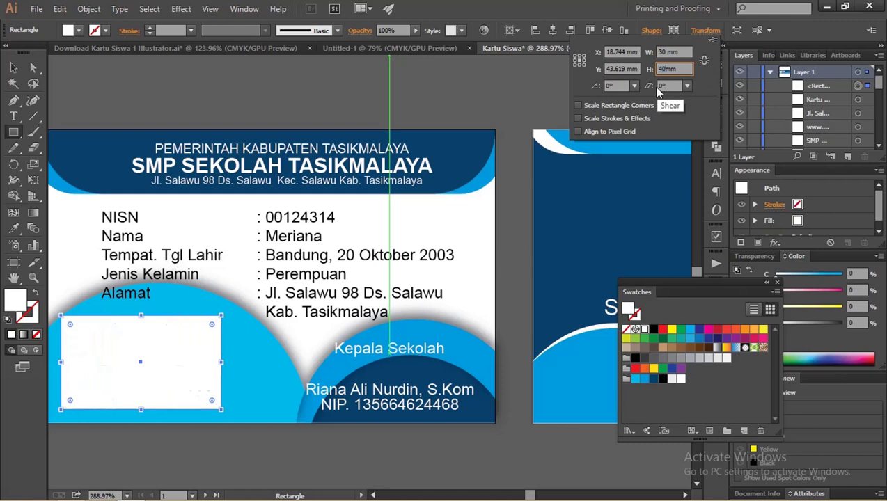
click(667, 51)
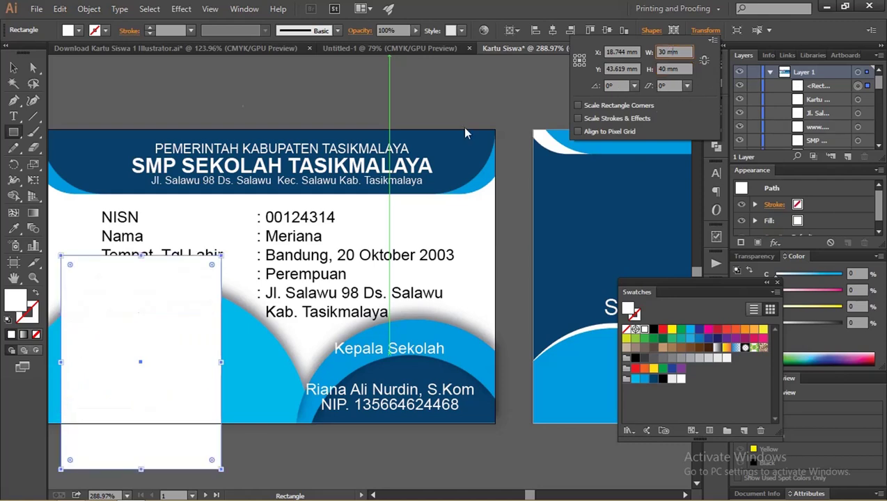
click(15, 67)
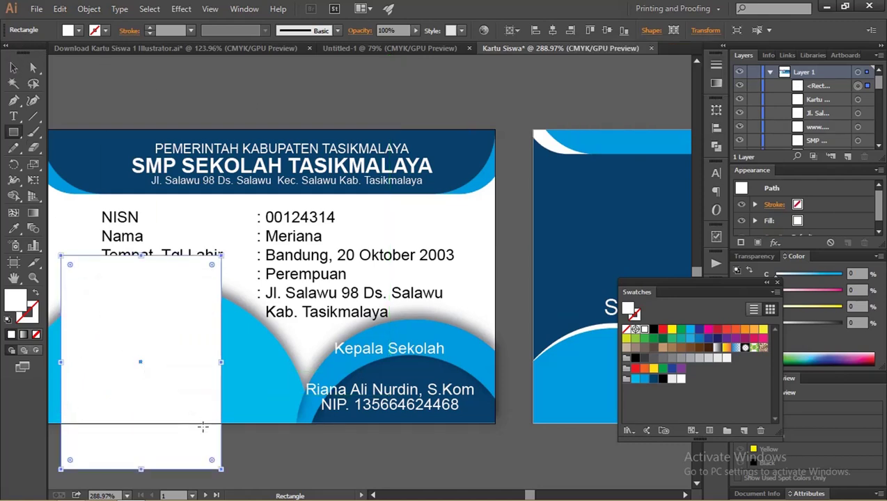
drag(224, 470, 183, 416)
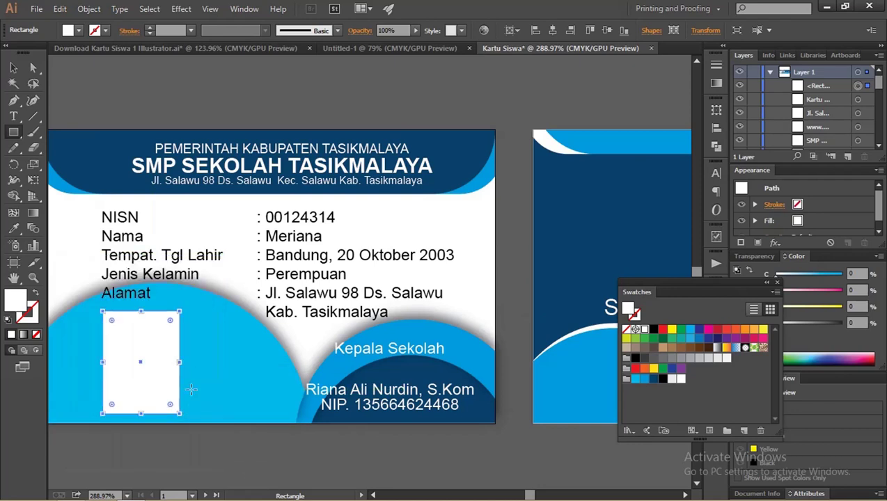
click(14, 67)
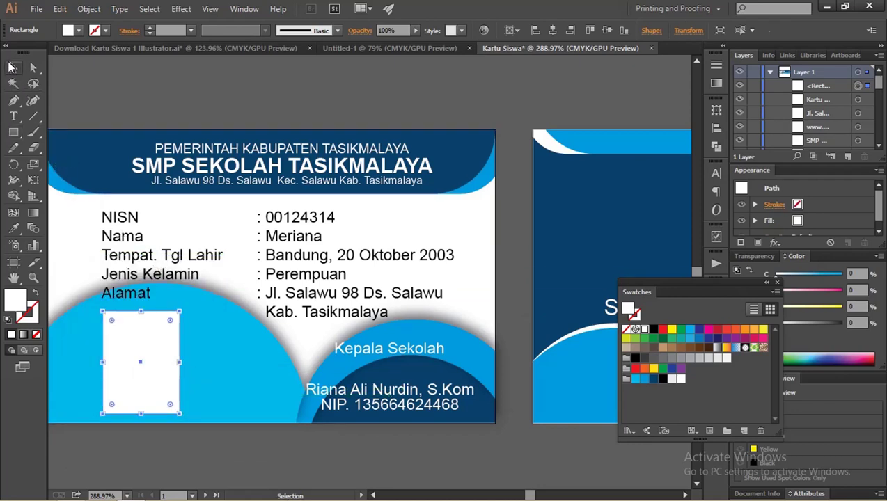
scroll(307, 174, down, 3)
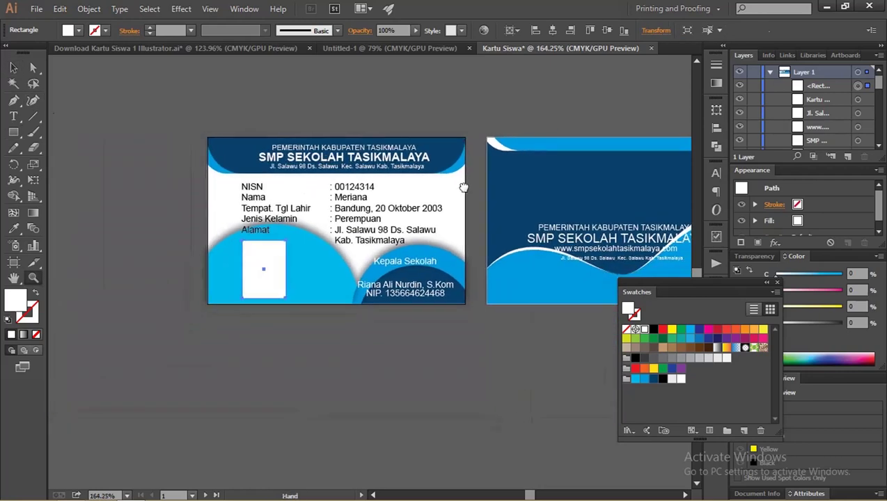
Step: Move the back card's heading, website and address lines higher
drag(462, 188, 270, 187)
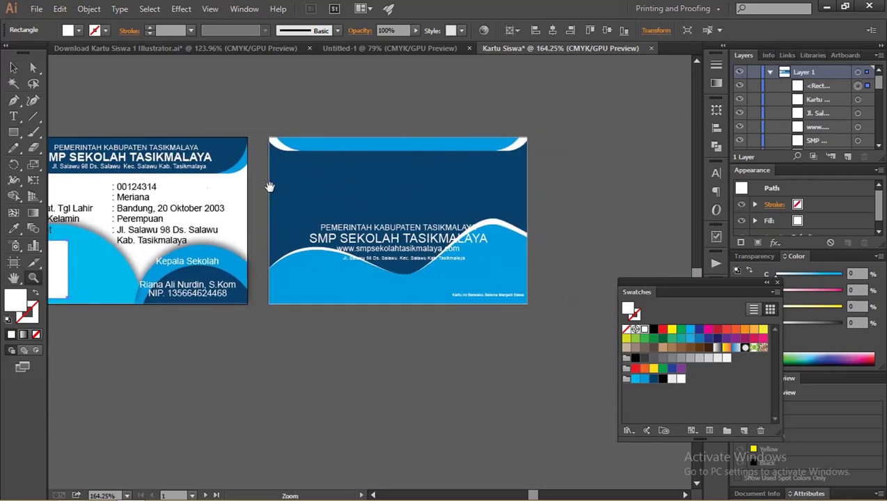
click(386, 260)
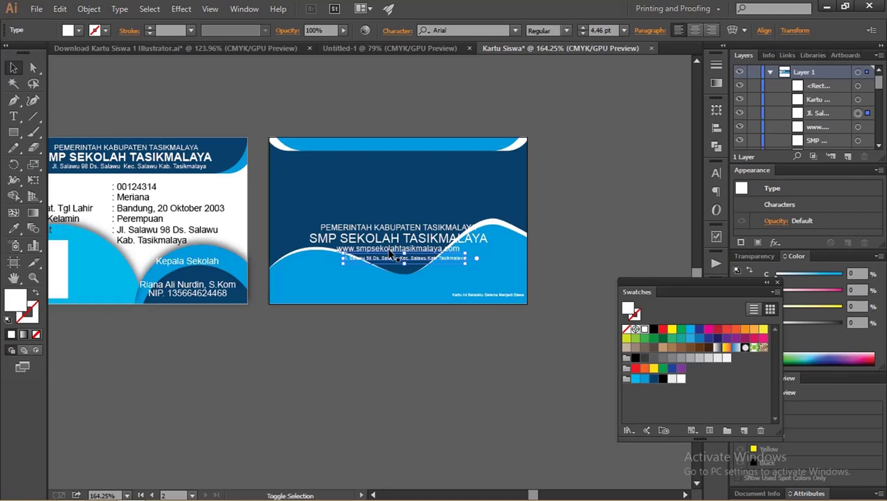
shift+click(397, 249)
shift+click(393, 228)
drag(390, 235, 389, 218)
click(535, 256)
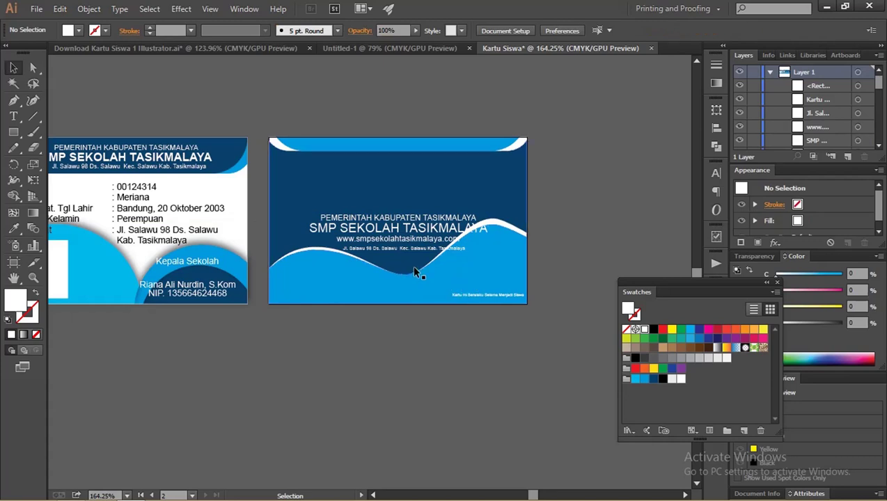
Step: Lower the back card's wave shapes slightly
click(355, 284)
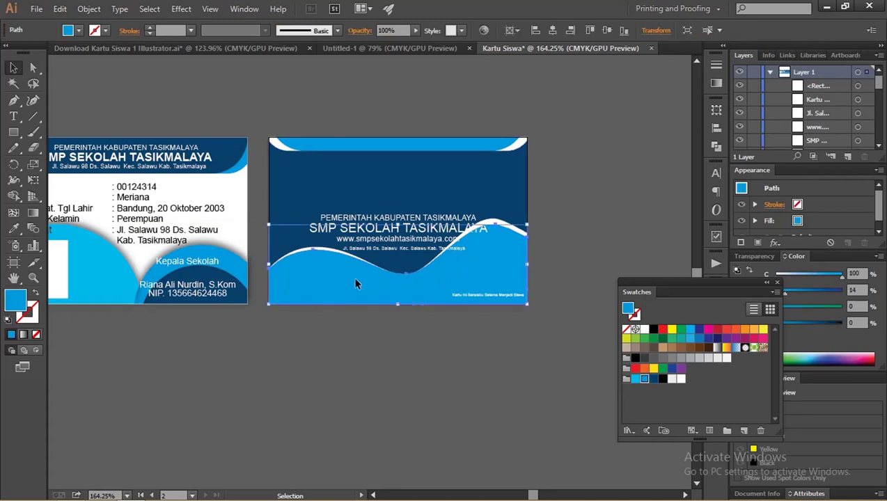
click(333, 331)
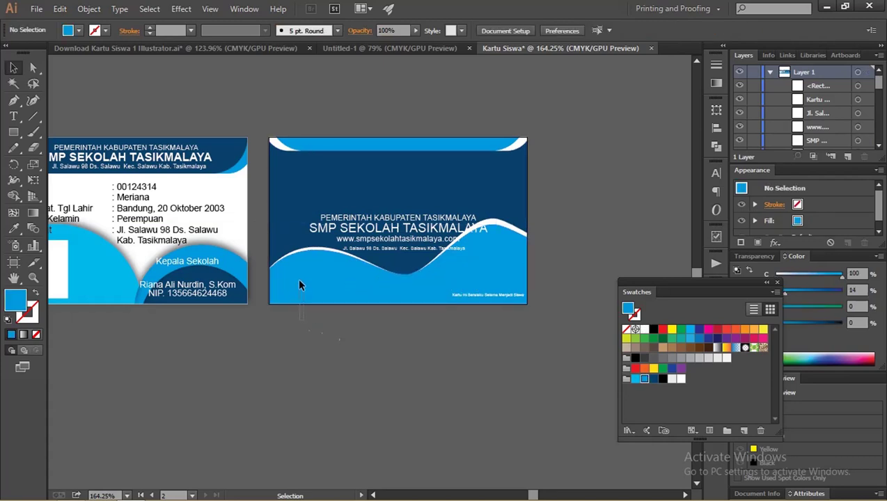
mouse_move(296, 247)
mouse_down()
mouse_move(321, 284)
mouse_move(333, 287)
mouse_up()
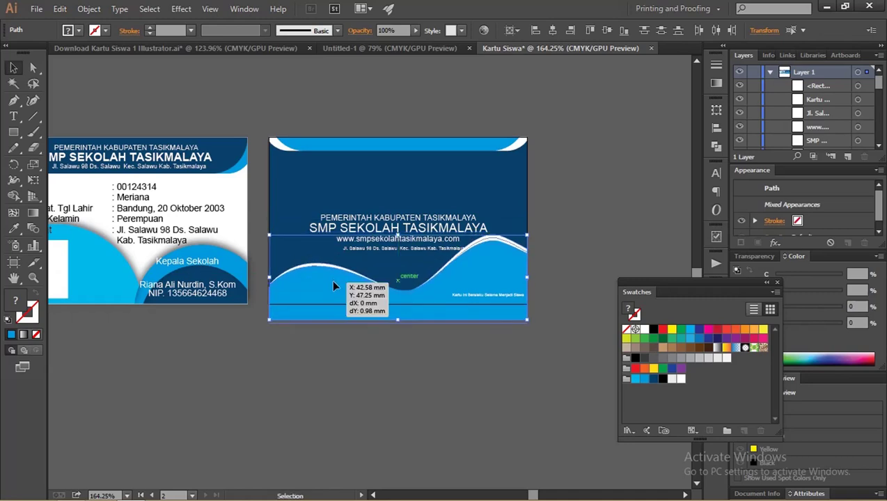
Step: Set the back card's SMP SEKOLAH TASIKMALAYA heading to Arial Bold
click(314, 228)
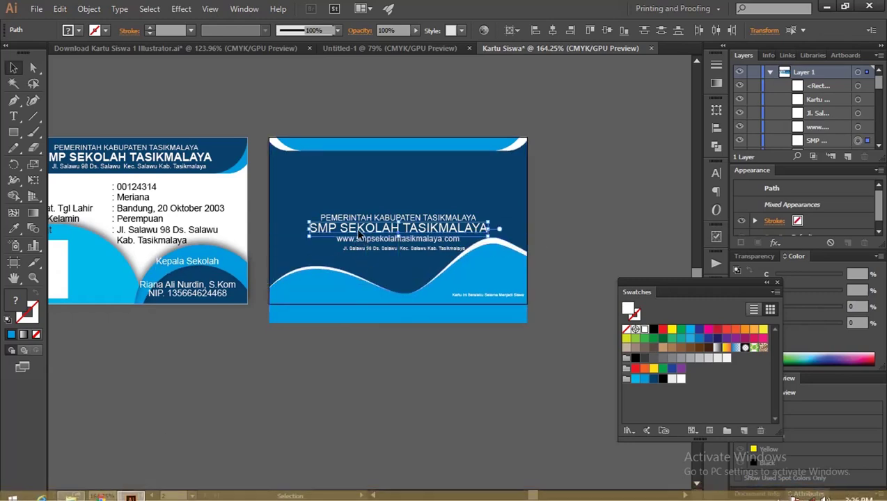
click(518, 31)
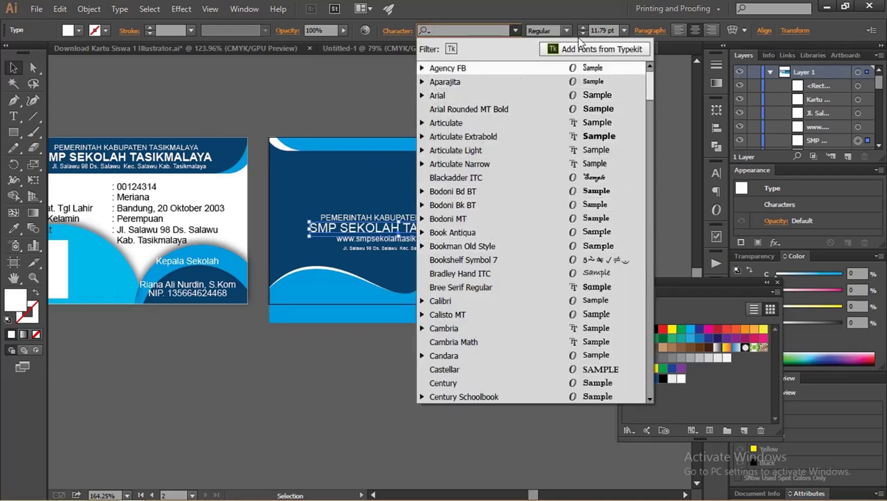
click(522, 95)
click(566, 31)
click(557, 129)
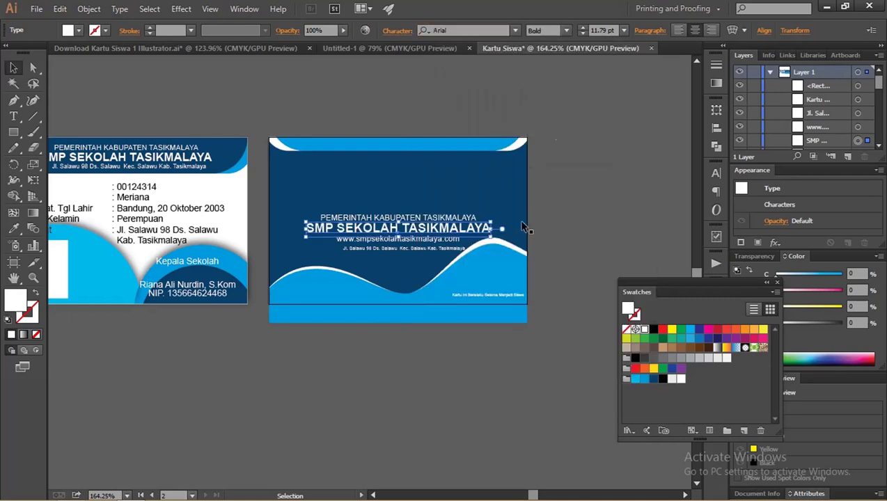
click(574, 202)
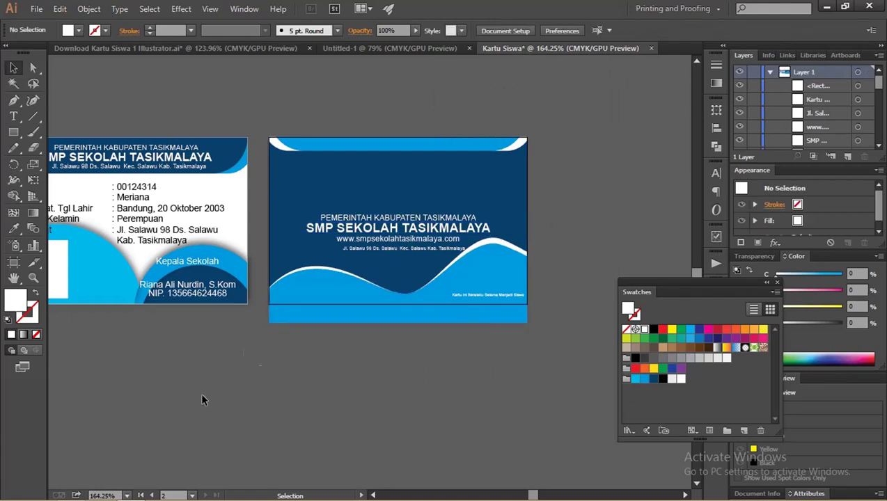
Step: Drag the 20A68F4B logo from the Pictures folder onto the Illustrator canvas
click(70, 495)
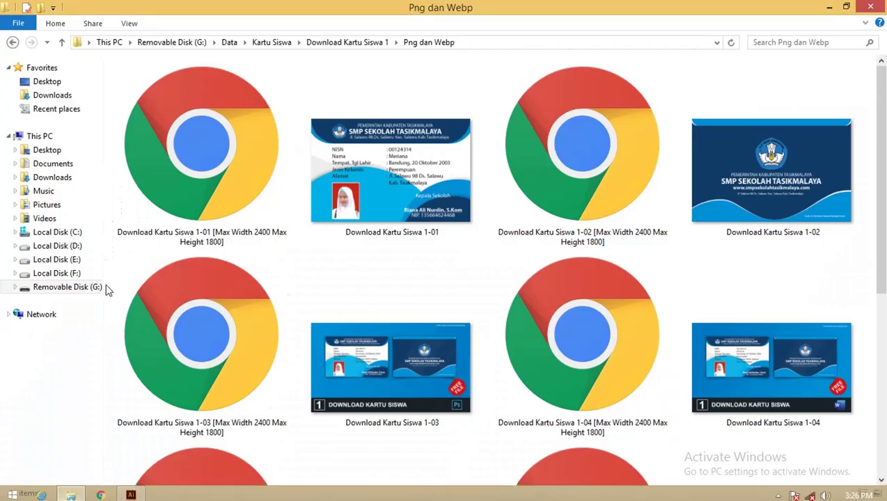
click(49, 205)
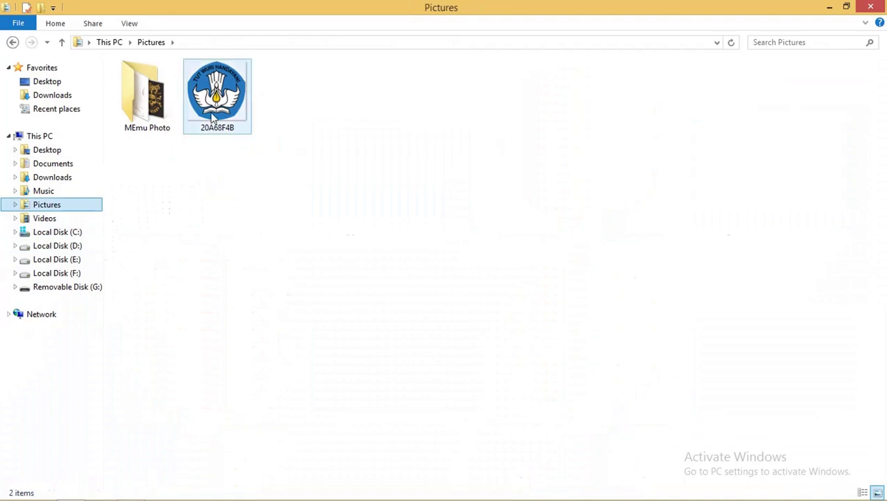
drag(213, 118, 159, 496)
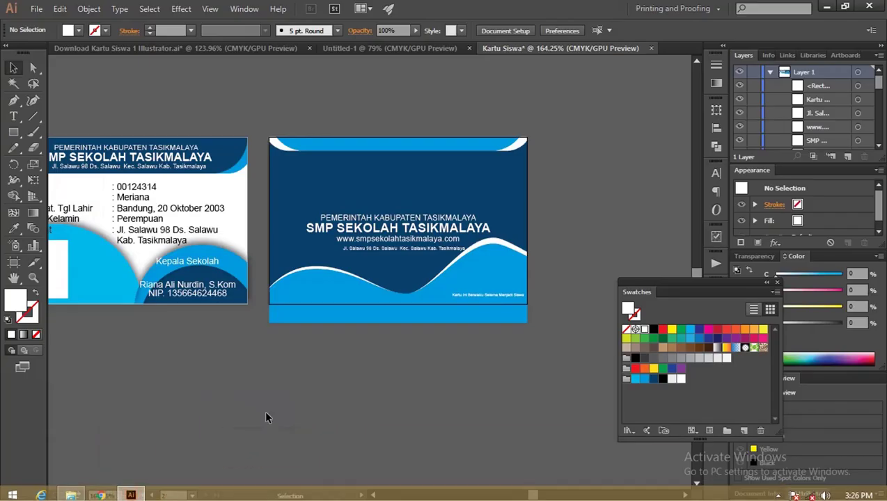
drag(159, 495, 265, 414)
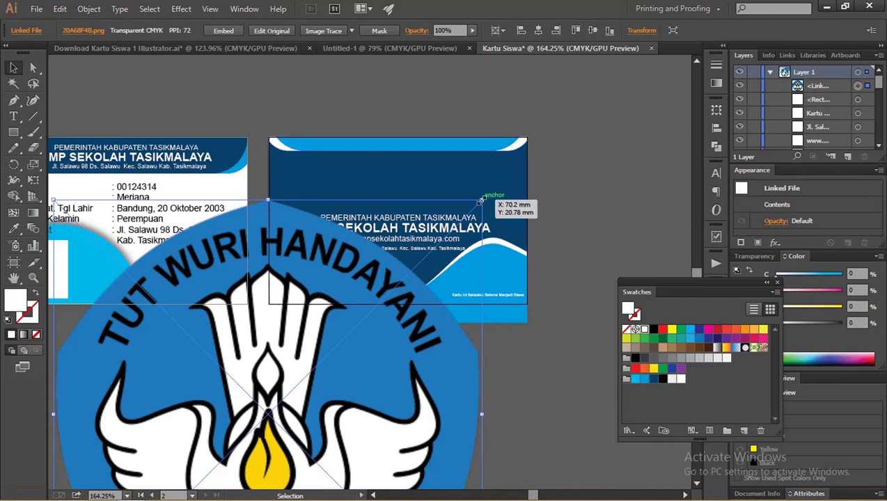
Step: Shrink the logo and place it at the top of the back card
drag(481, 199, 295, 341)
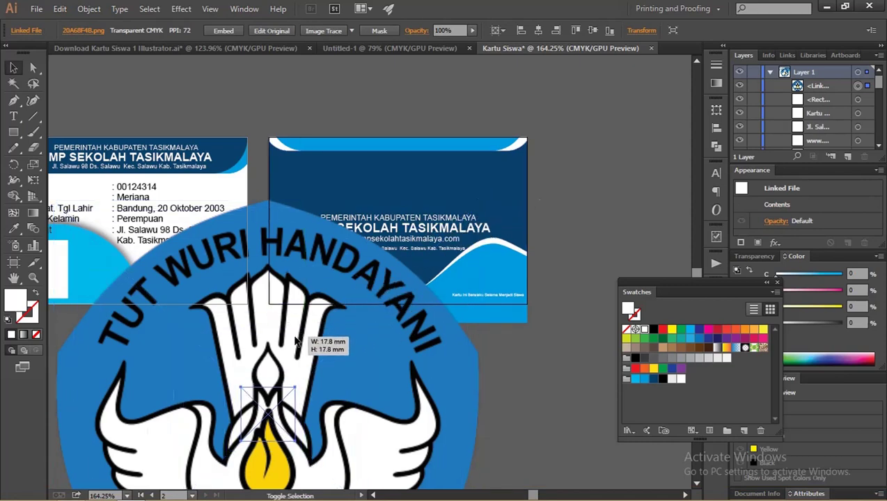
drag(275, 417, 414, 177)
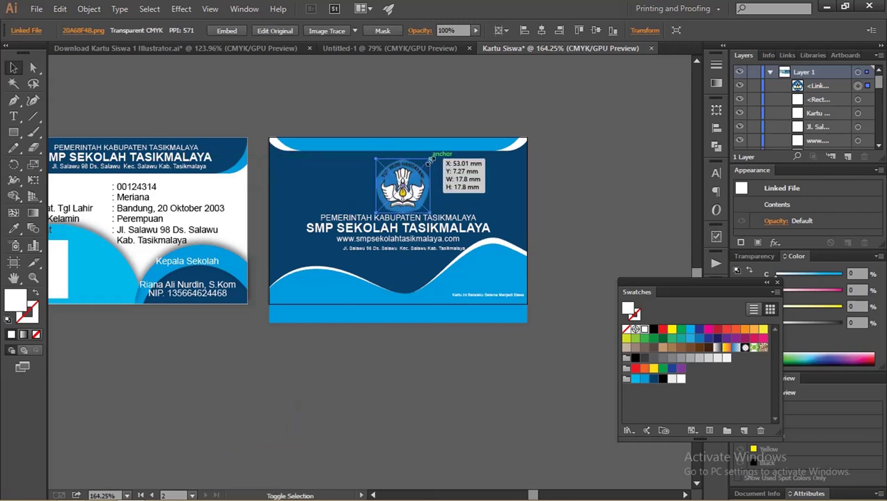
drag(428, 162, 427, 158)
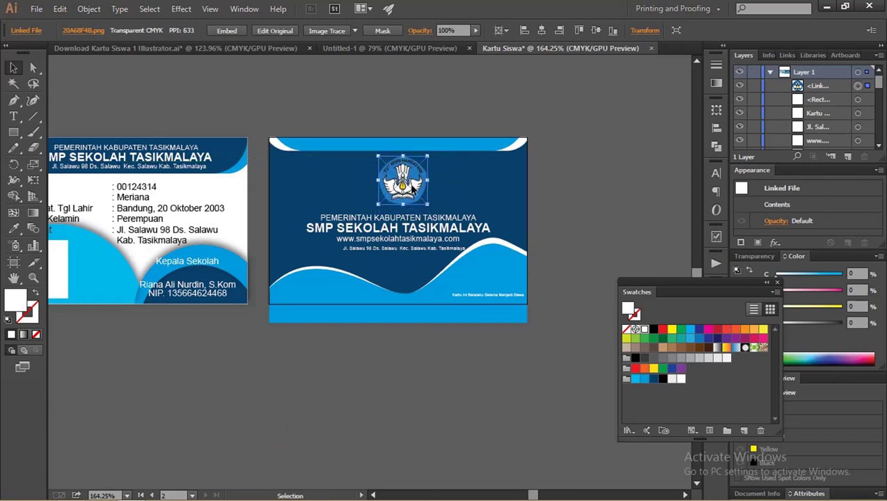
Step: Centre the logo and school text horizontally on the artboard
shift+click(430, 229)
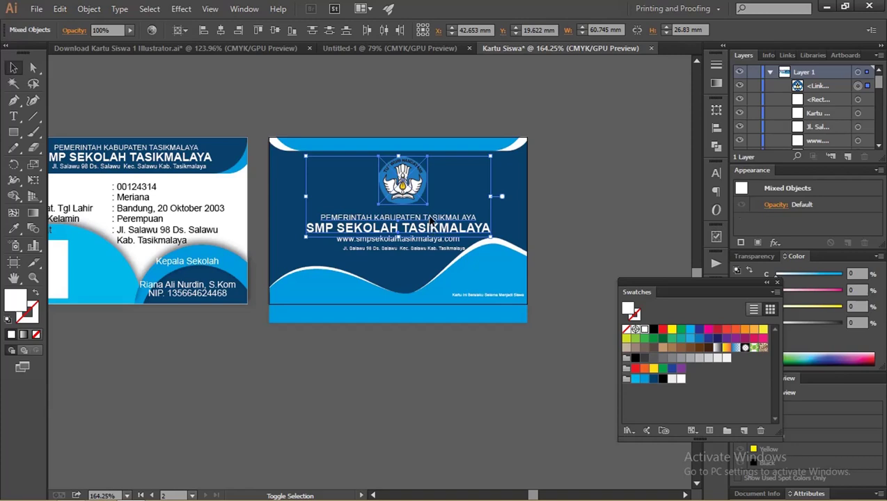
shift+click(428, 240)
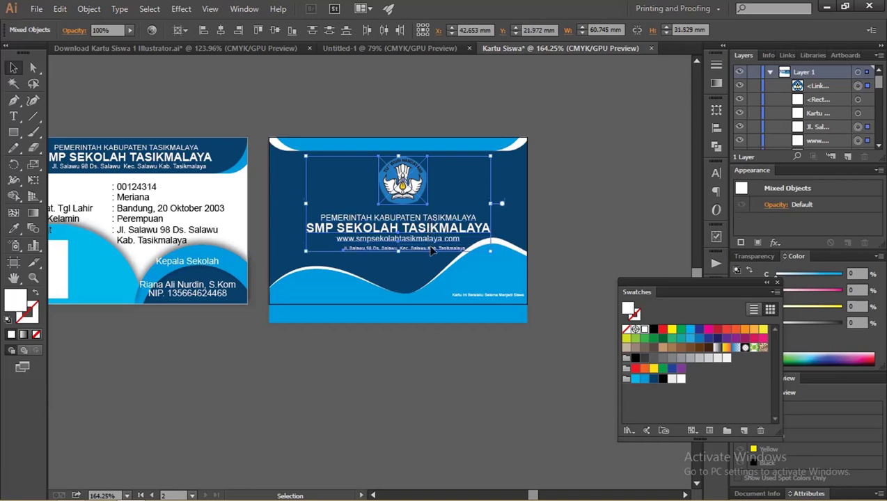
click(181, 31)
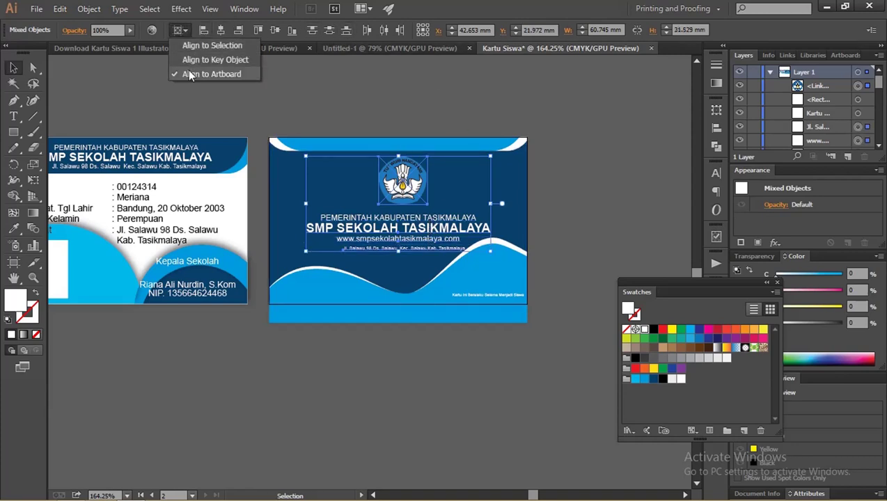
click(190, 74)
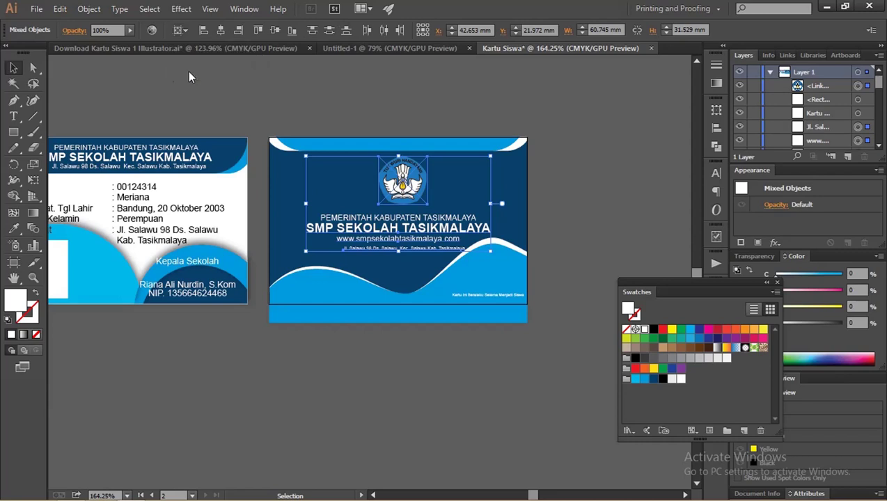
click(219, 31)
Step: Nudge the logo and text group slightly down on the back card
drag(407, 181, 406, 187)
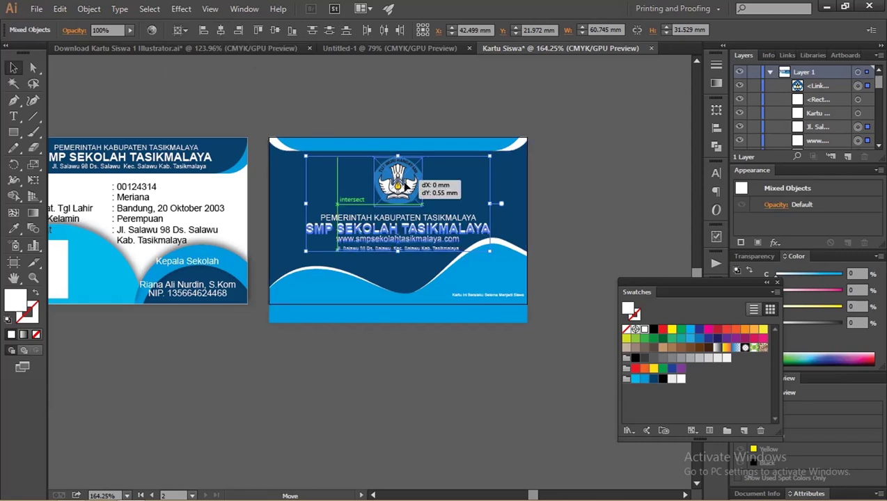
click(404, 130)
key(ctrl+z)
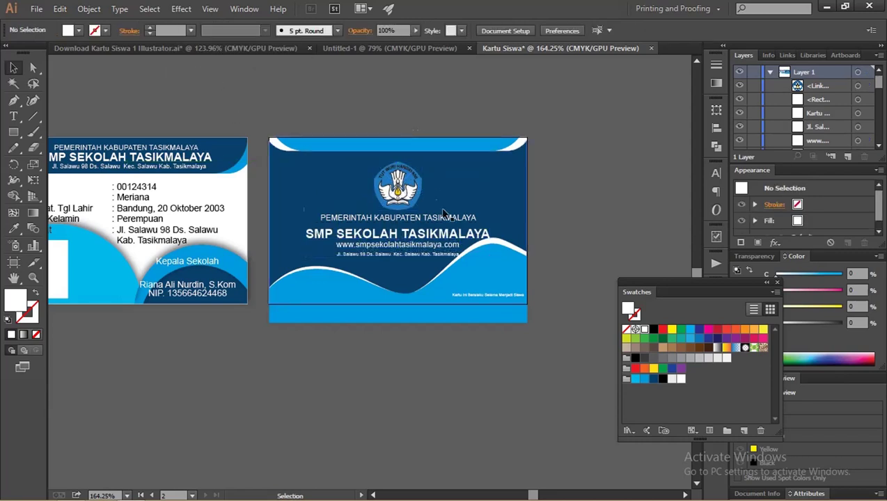
key(ctrl+z)
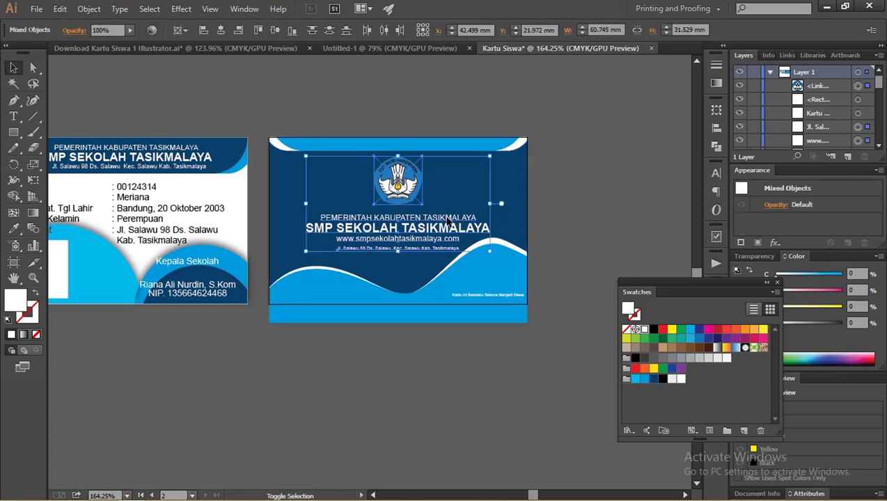
drag(449, 221, 450, 227)
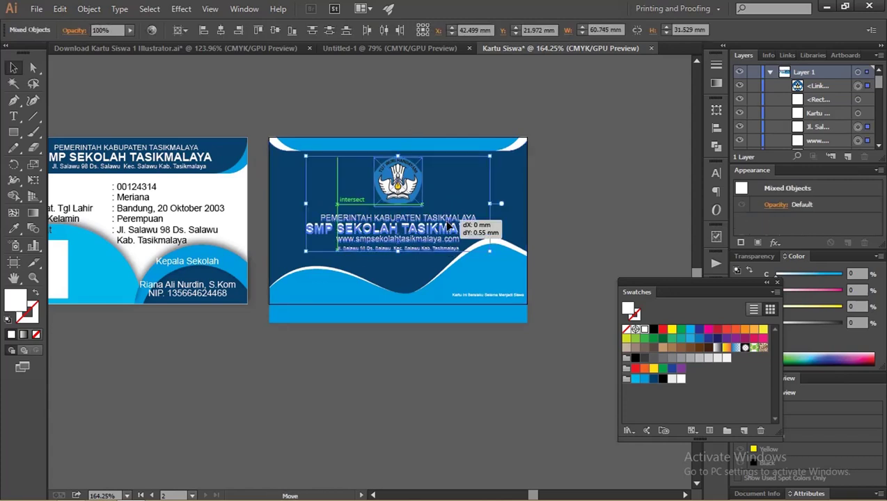
click(390, 124)
drag(267, 149, 432, 144)
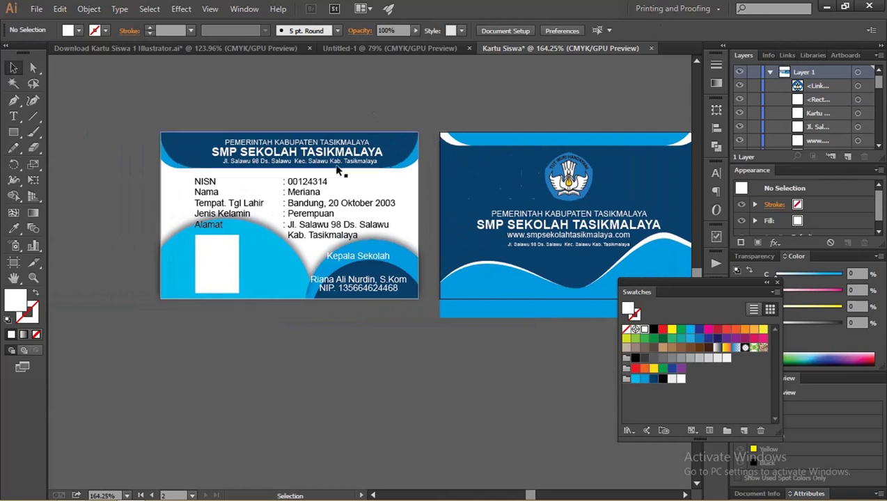
Step: Copy the logo onto the front card's header and scale it down
click(570, 180)
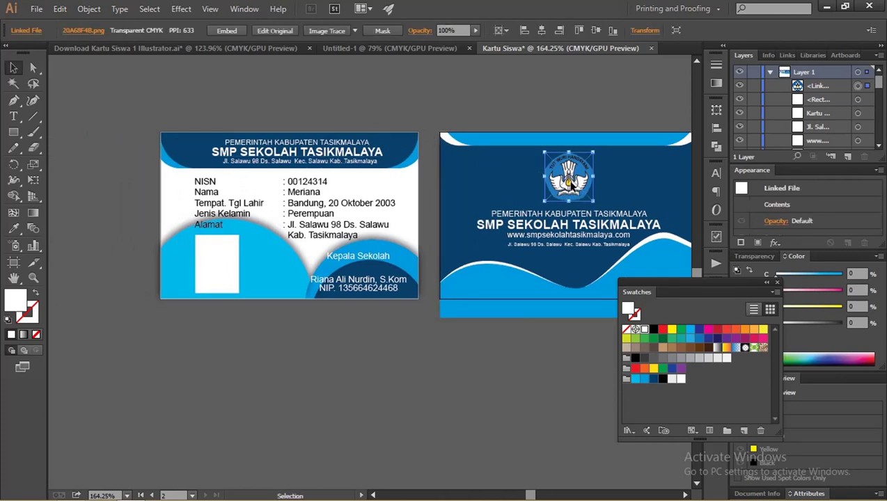
mouse_move(576, 181)
mouse_down()
mouse_move(221, 177)
mouse_move(207, 162)
mouse_move(348, 189)
mouse_move(221, 191)
mouse_up()
click(224, 121)
key(z)
key(v)
click(202, 137)
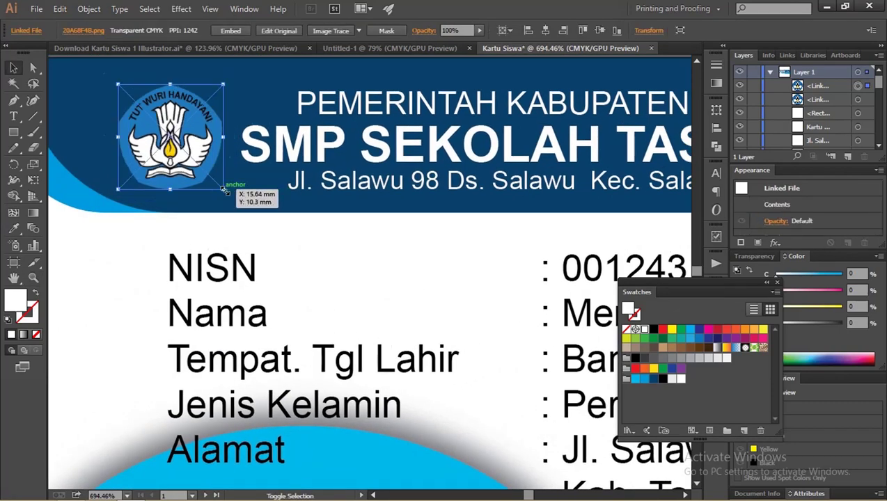
click(307, 253)
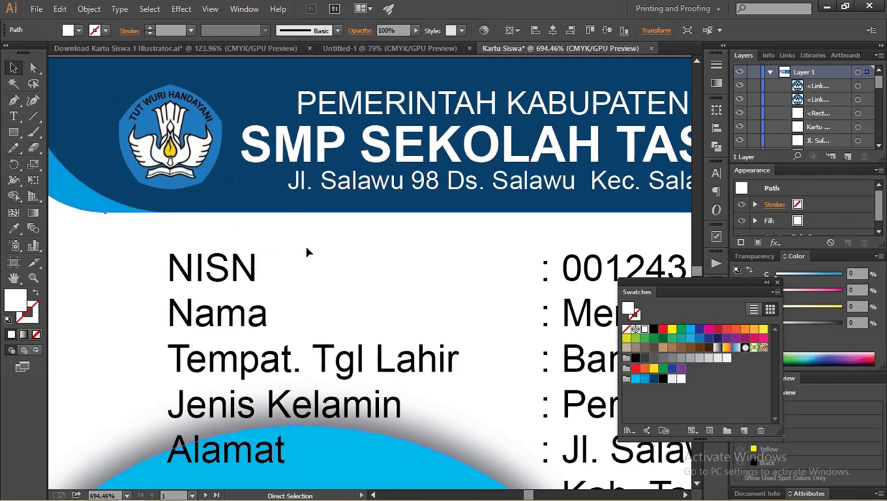
Step: Zoom out until both cards are in view
key(ctrl+0)
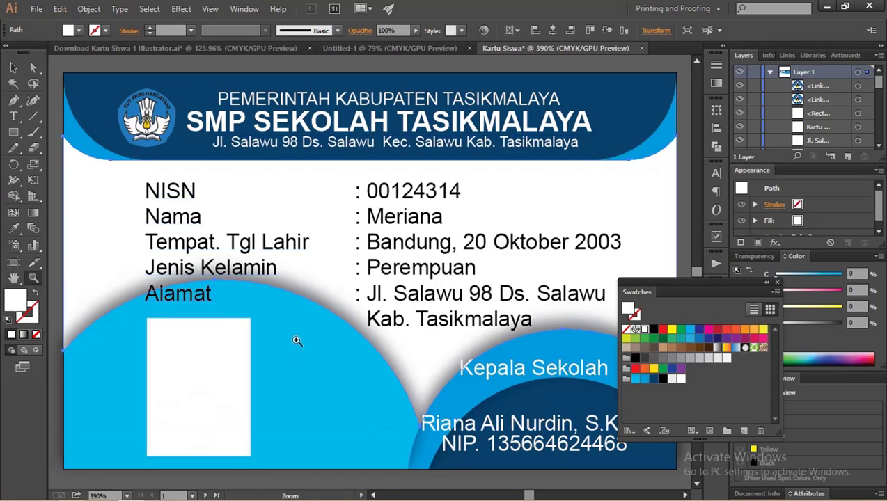
key(z)
drag(297, 339, 238, 345)
drag(334, 326, 279, 327)
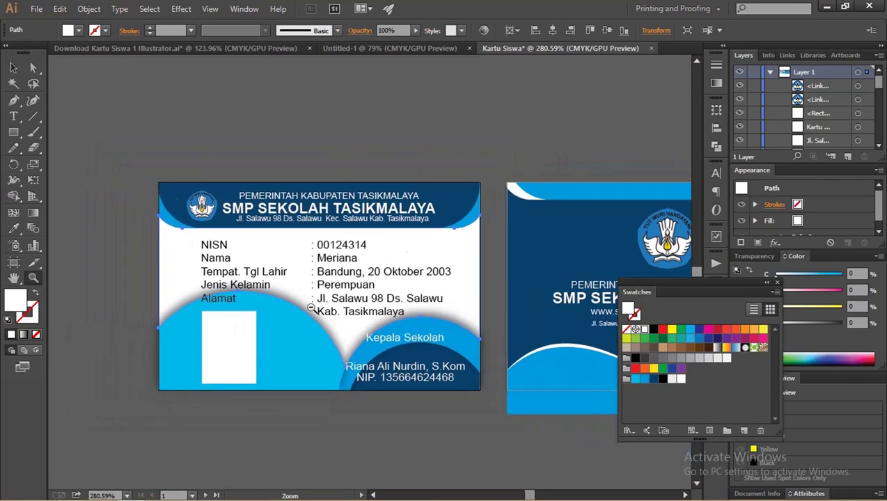
mouse_move(490, 339)
mouse_down()
mouse_move(335, 273)
mouse_move(261, 257)
mouse_up()
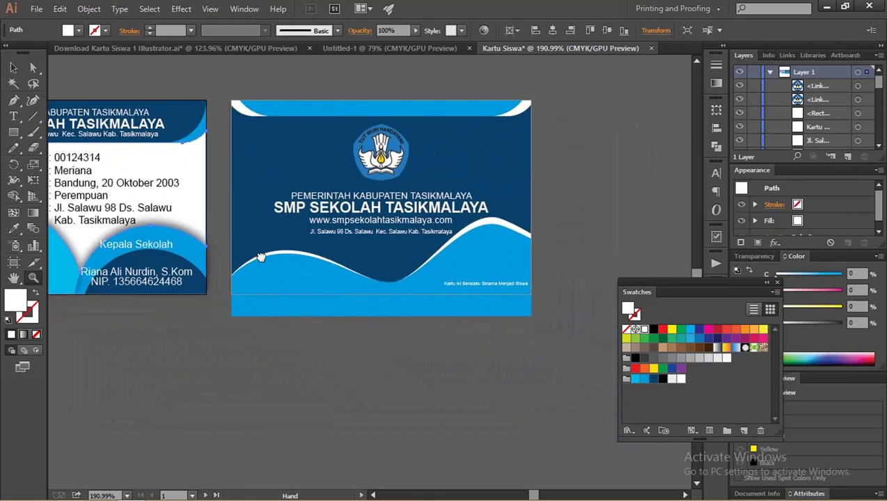
Step: Draw a straight line along the back card's bottom edge
key(v)
click(94, 218)
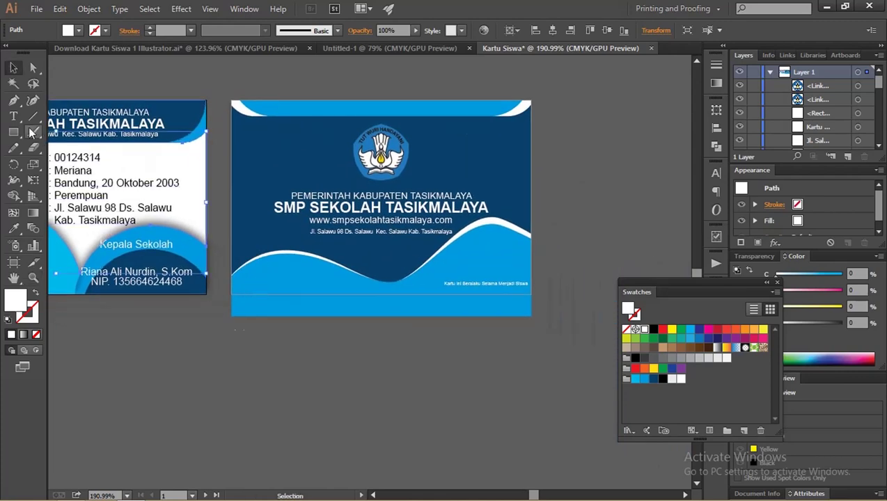
click(32, 117)
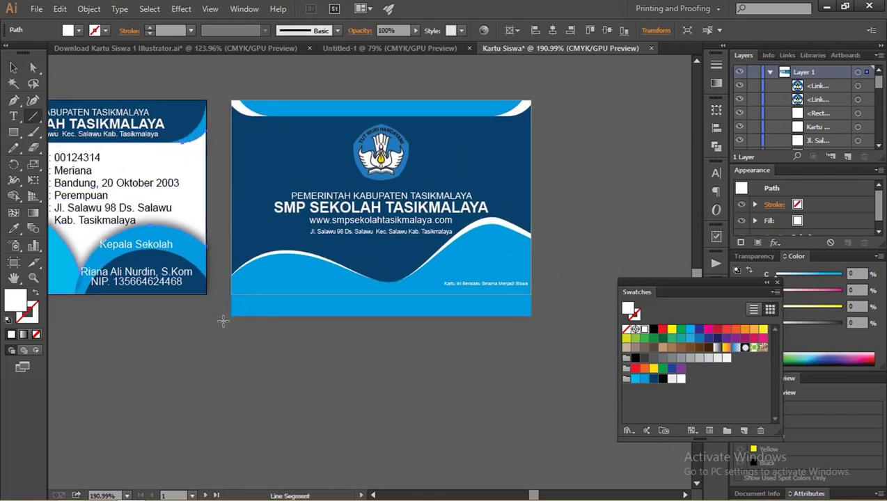
mouse_move(209, 310)
mouse_down()
mouse_move(492, 301)
mouse_move(574, 309)
mouse_up()
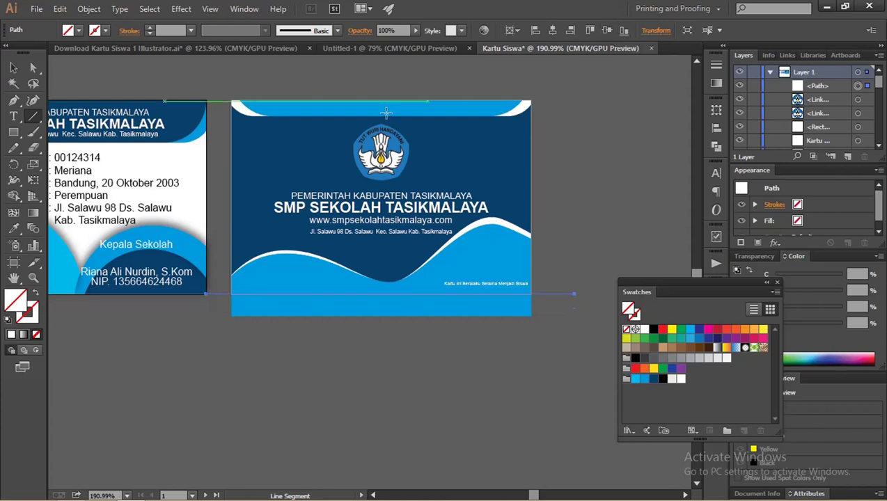
Step: Divide the wave with the line, ungroup, and delete the strip below the card
key(v)
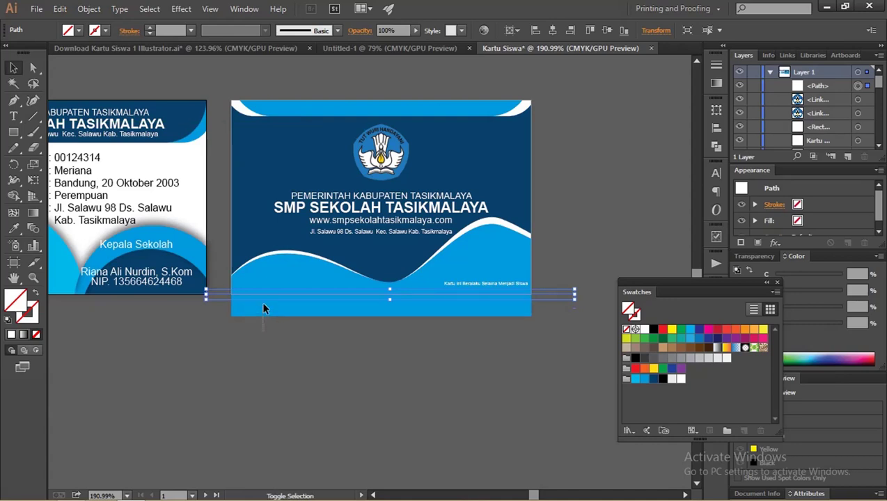
shift+click(263, 306)
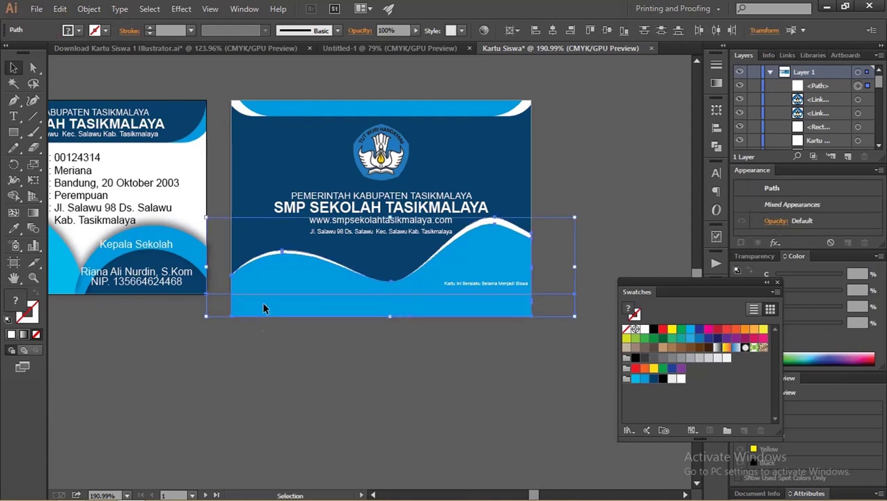
click(715, 146)
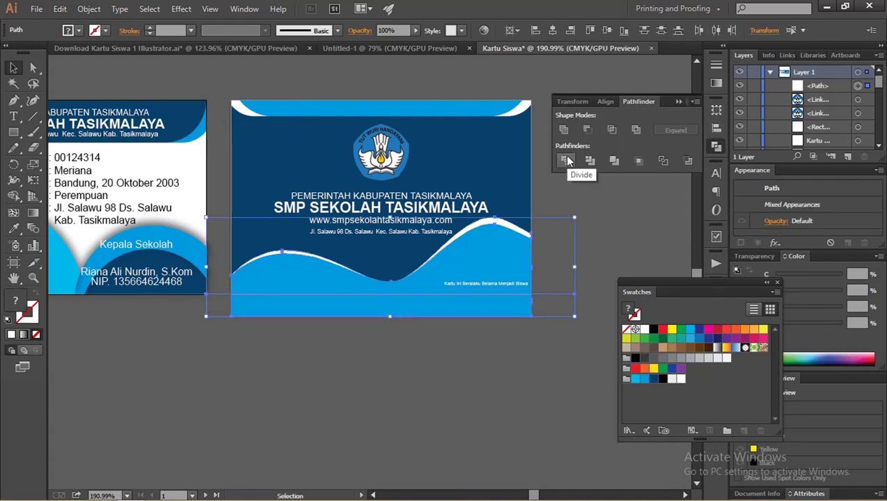
click(566, 161)
right_click(483, 274)
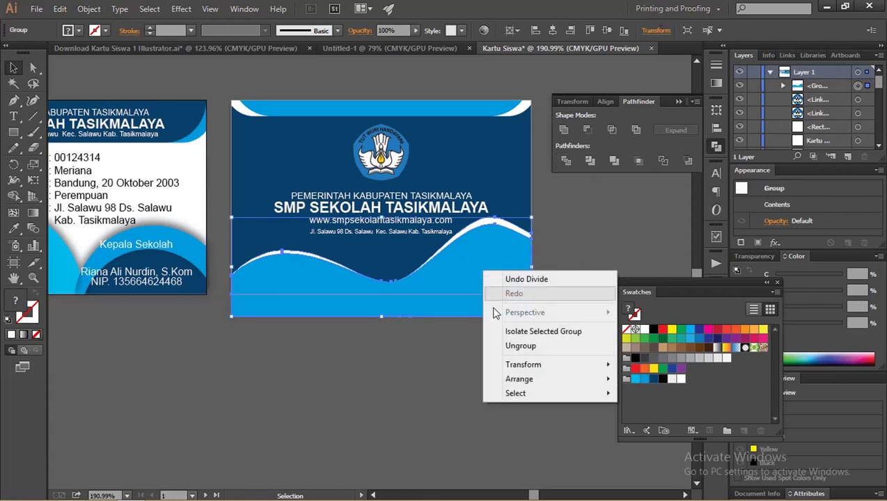
click(511, 345)
click(382, 319)
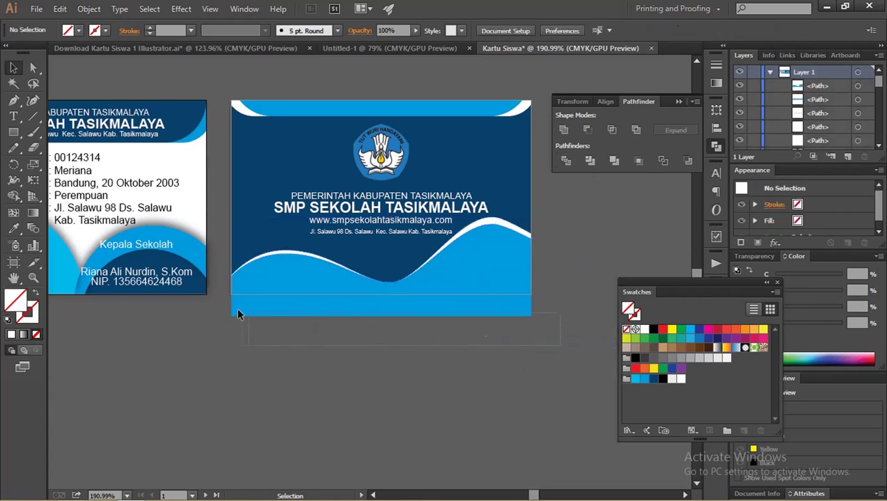
click(312, 304)
key(Delete)
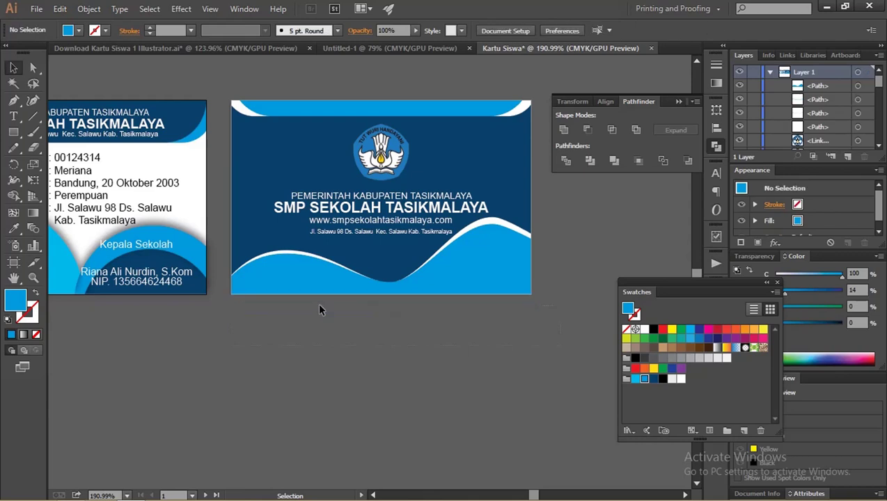
Step: Send the remaining wave pieces backward and zoom in on the back card
drag(504, 233, 504, 234)
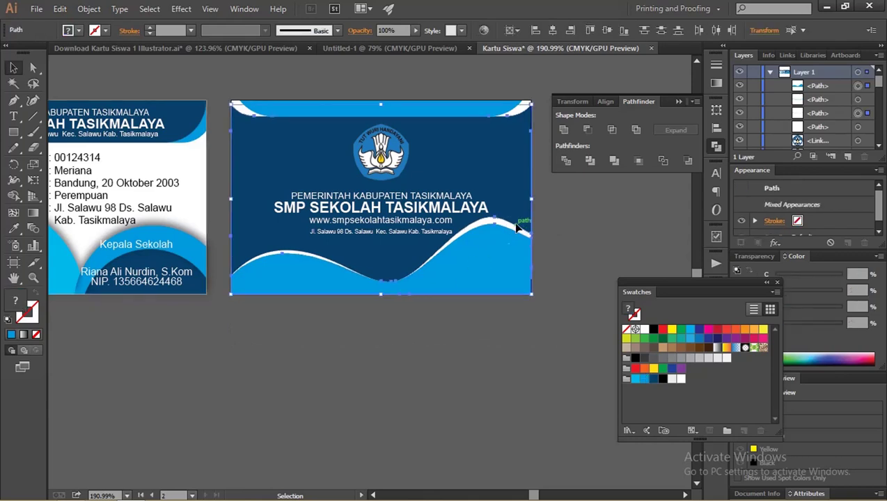
key(a)
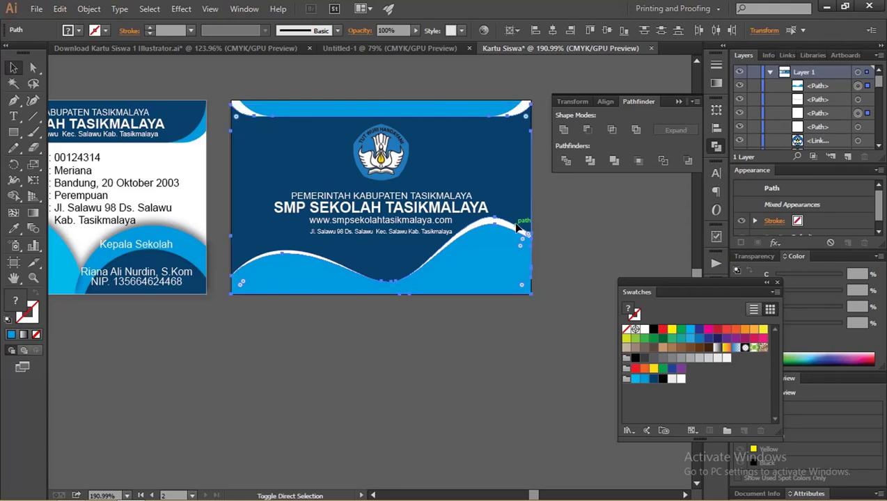
key(ctrl+[)
click(570, 198)
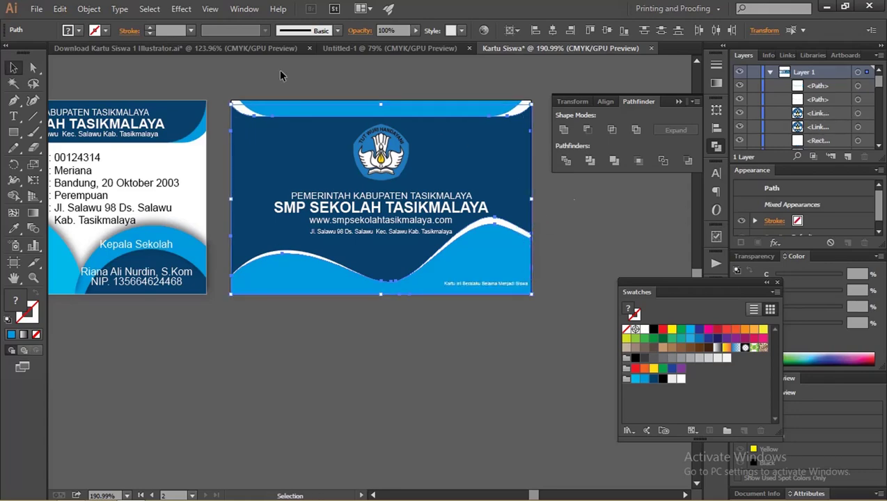
key(z)
drag(236, 90, 255, 124)
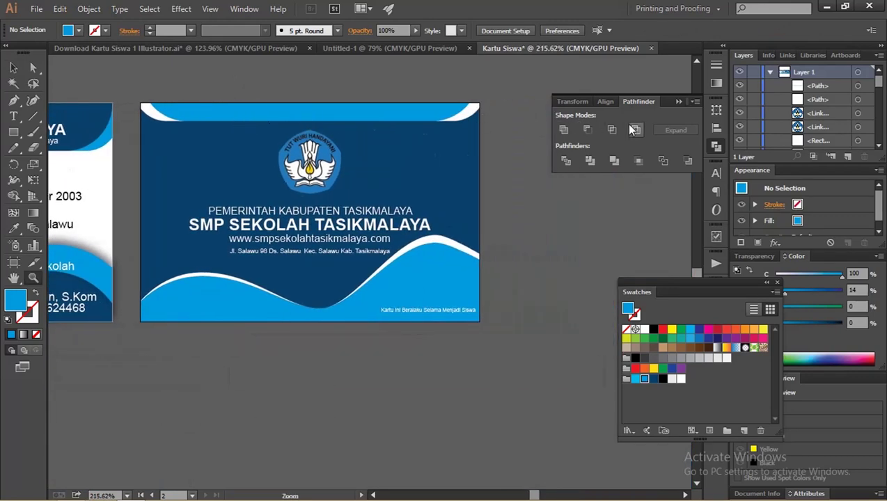
Step: Close Pathfinder, nudge the validity note left, and zoom out to both cards
click(679, 101)
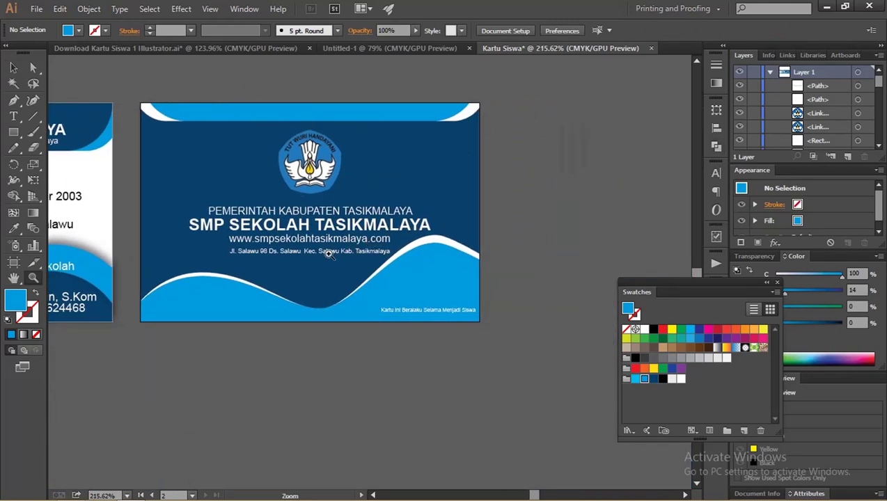
key(v)
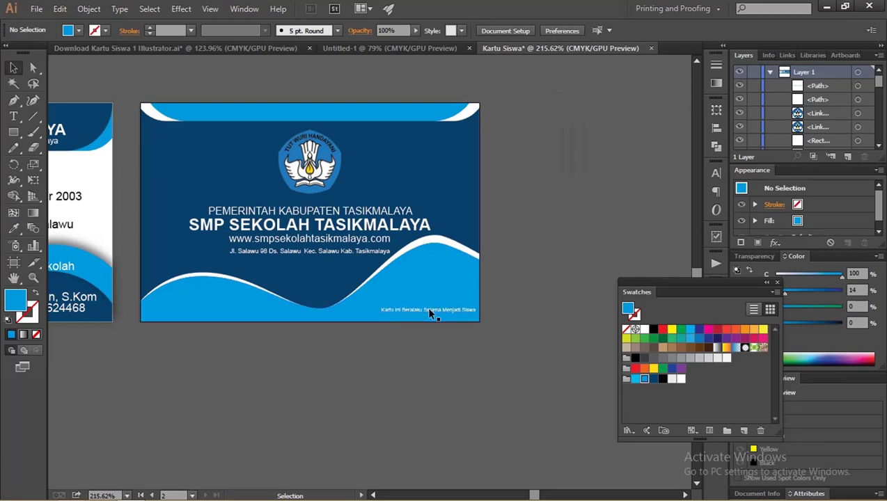
drag(426, 310, 420, 309)
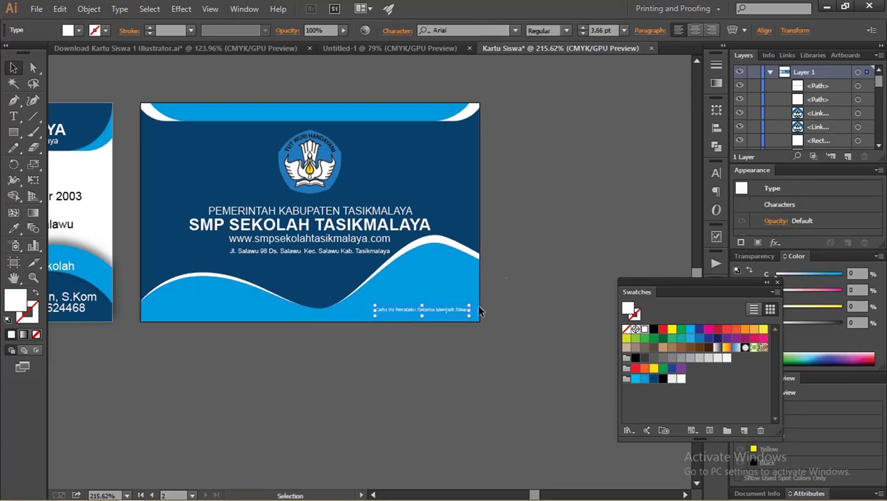
key(z)
mouse_move(473, 302)
mouse_down()
mouse_move(284, 232)
mouse_move(399, 285)
mouse_up()
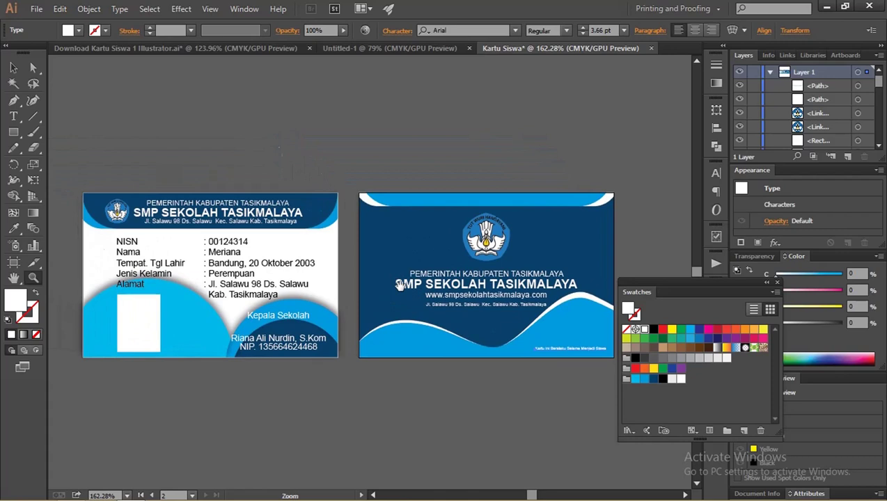
Step: Dock the swatches panel and reset the Printing and Proofing workspace
drag(687, 286, 721, 302)
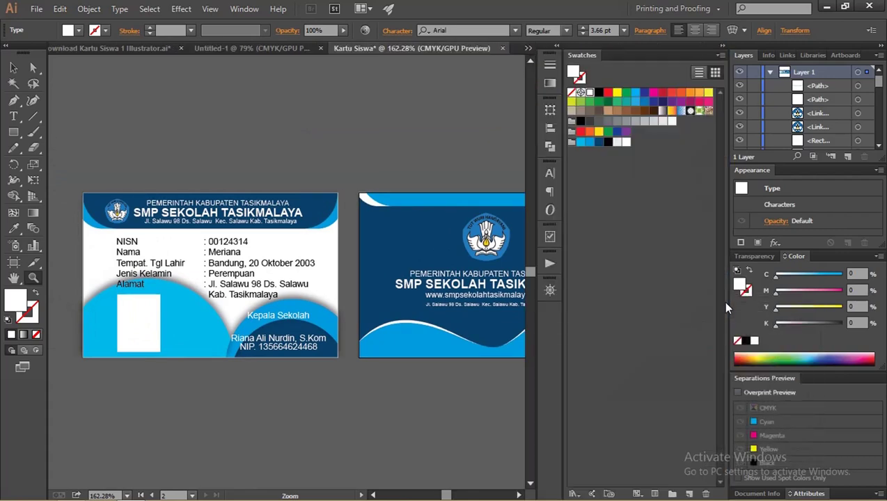
click(675, 9)
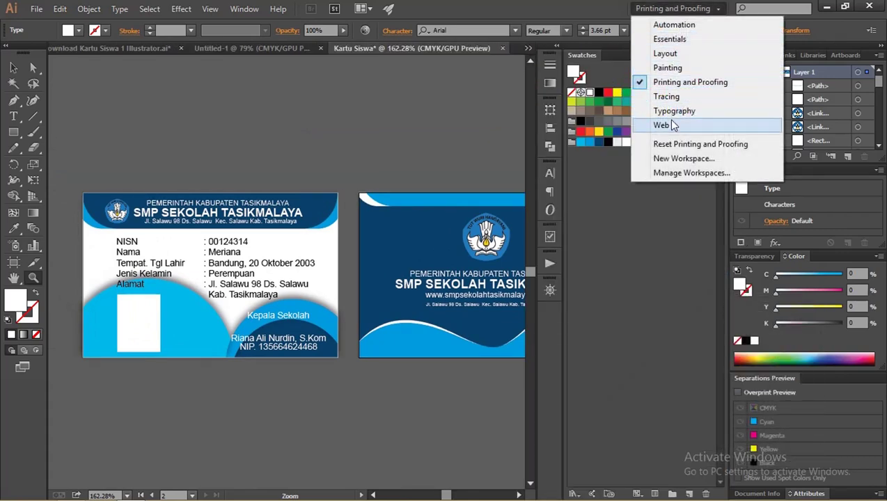
click(672, 144)
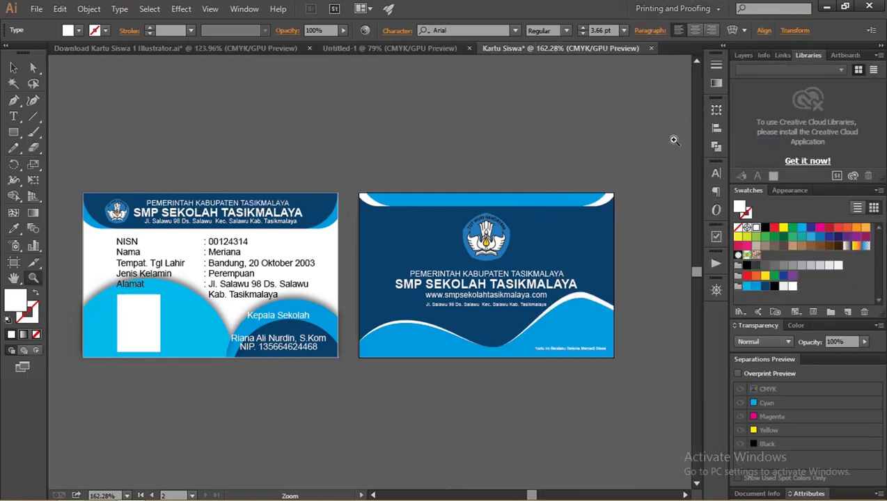